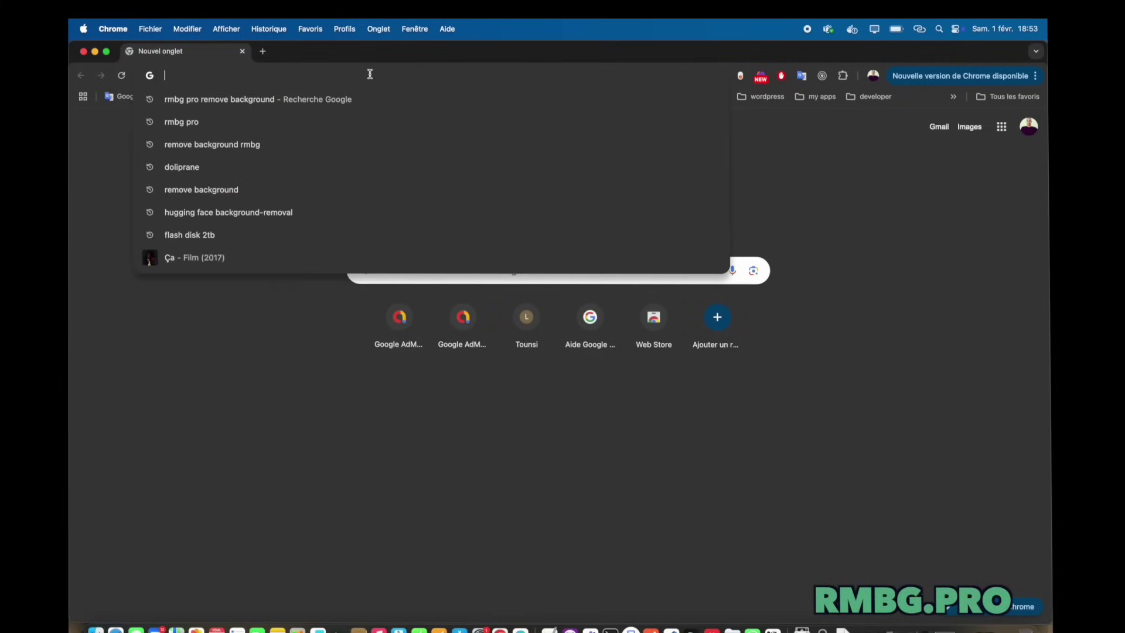
Load the rmbg.pro website in Chrome from the address bar.
type("rmbg")
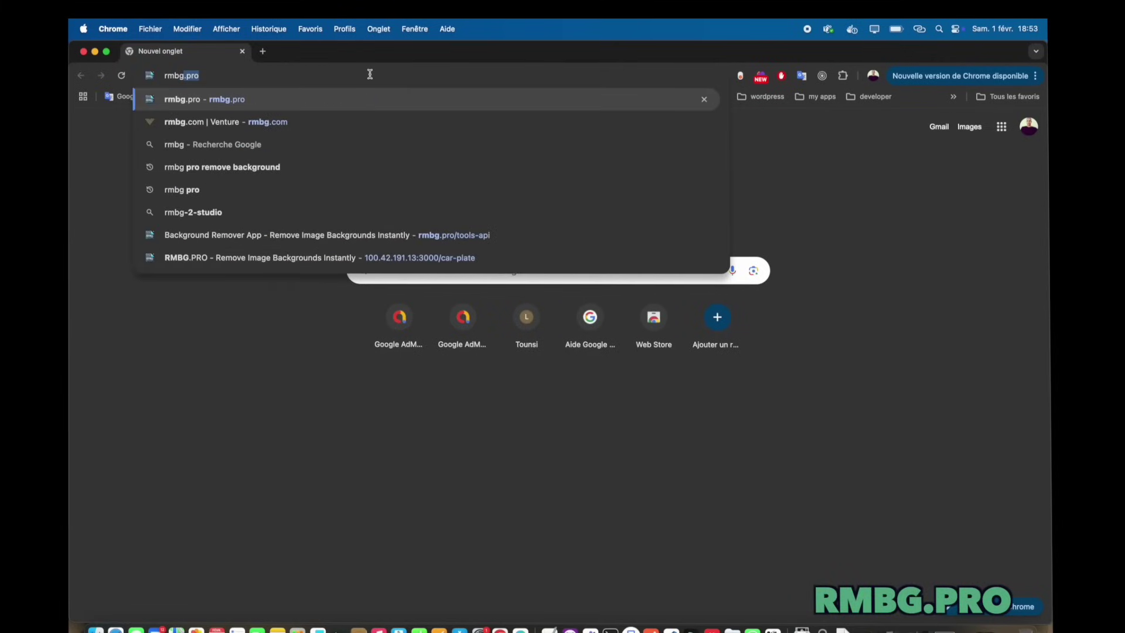
type(".pro")
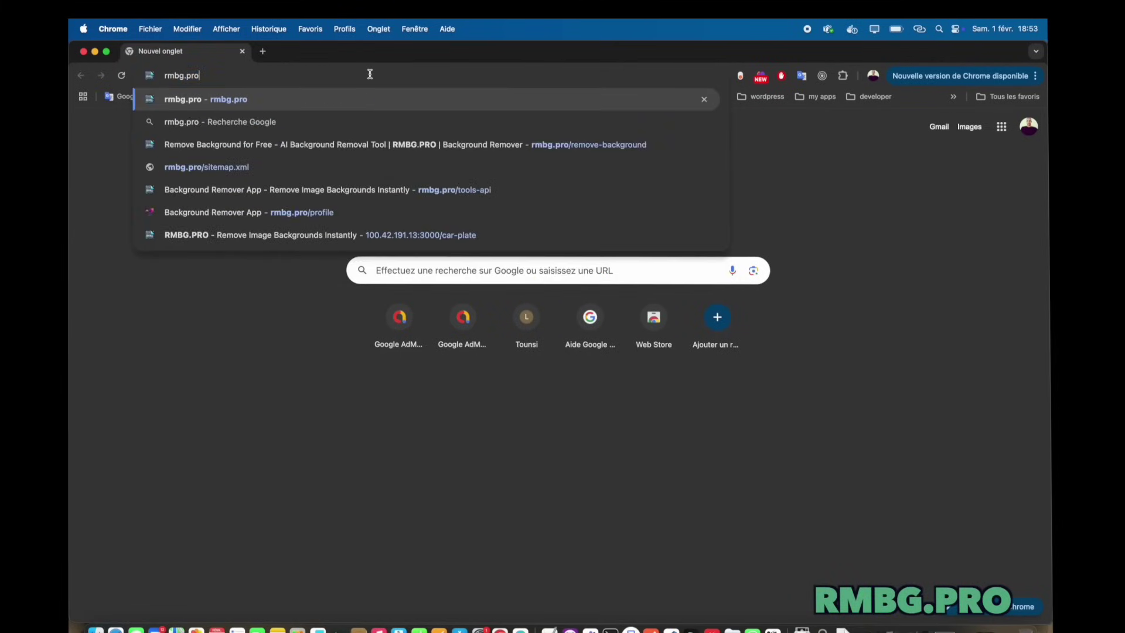
key("Return")
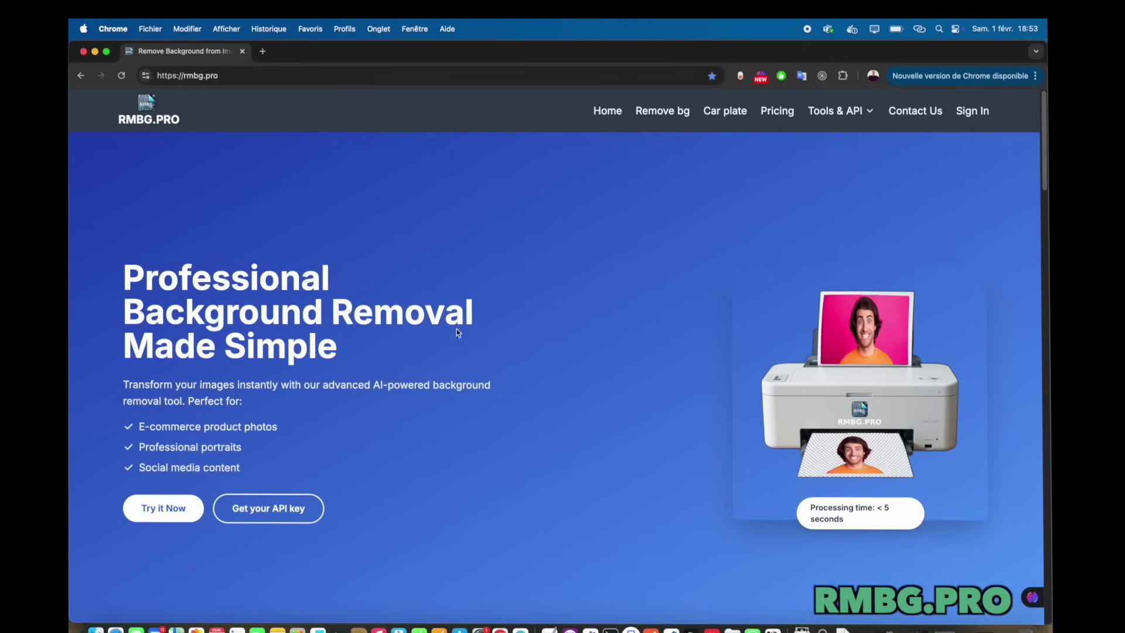
Open the background removal tool and upload seven product photos, starting from the flash drive image.
left_click(170, 508)
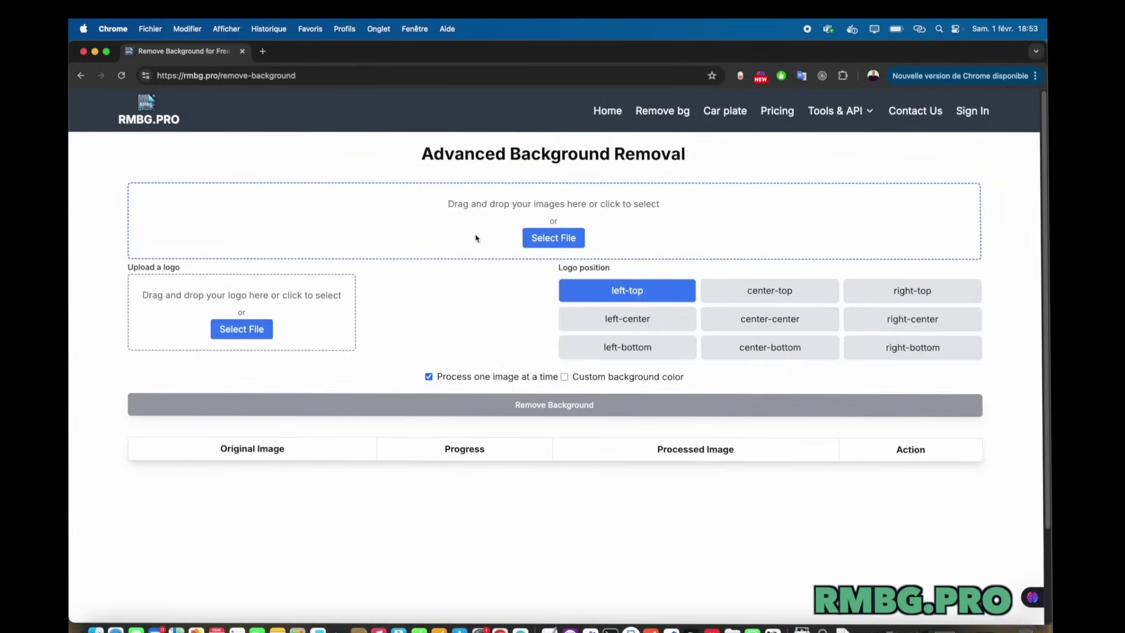
left_click(544, 241)
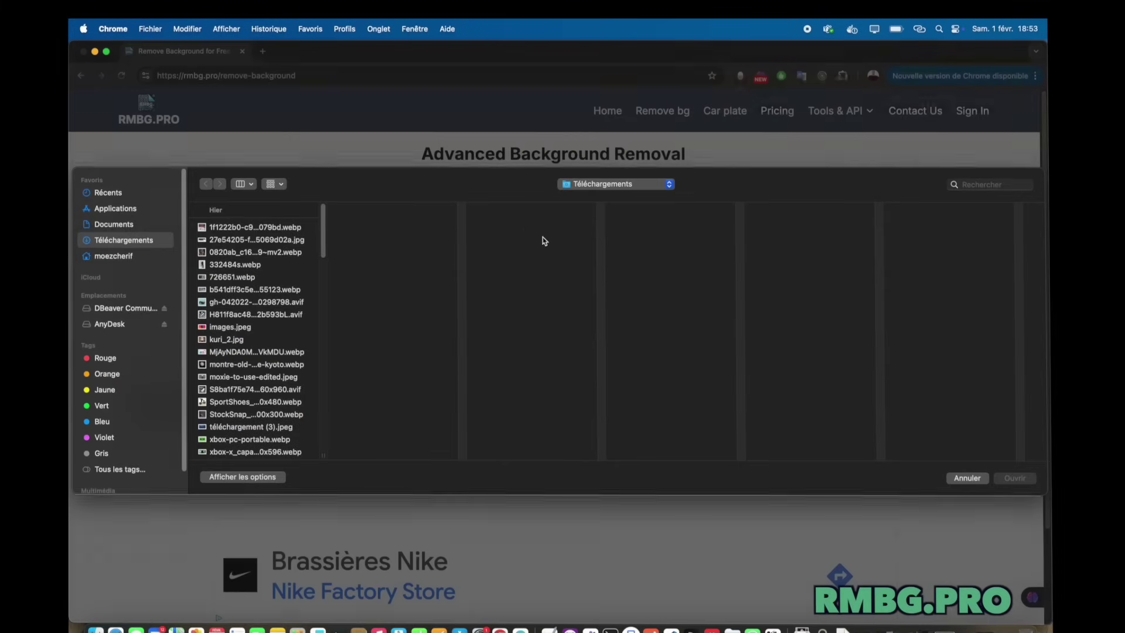
left_click(219, 230)
left_click(222, 240)
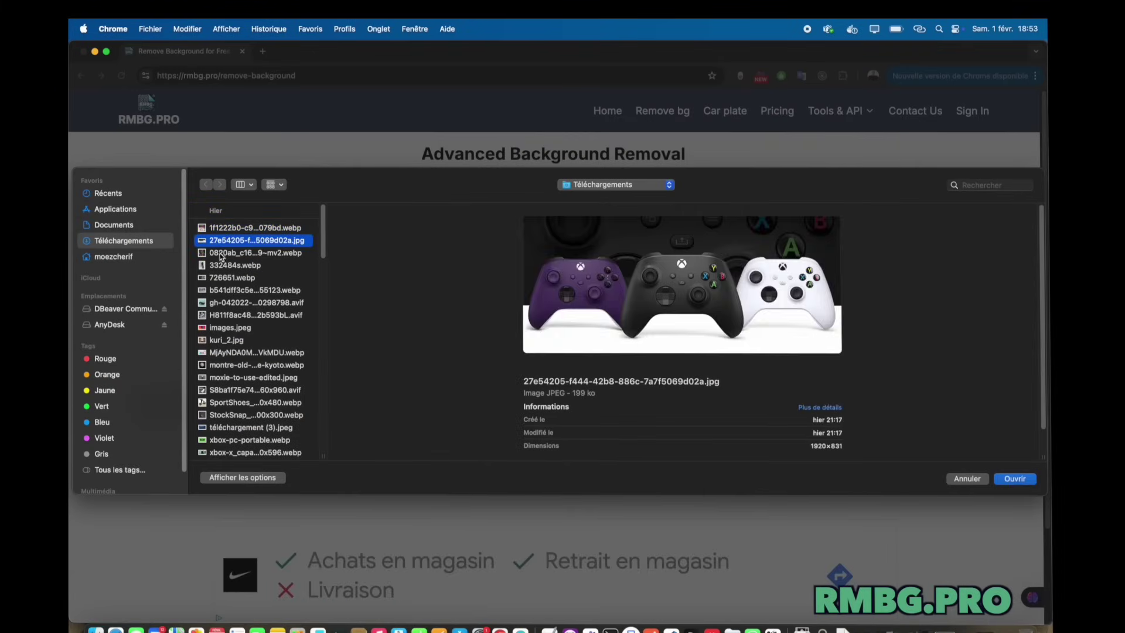
left_click(222, 254)
left_click(222, 267)
left_click(226, 290)
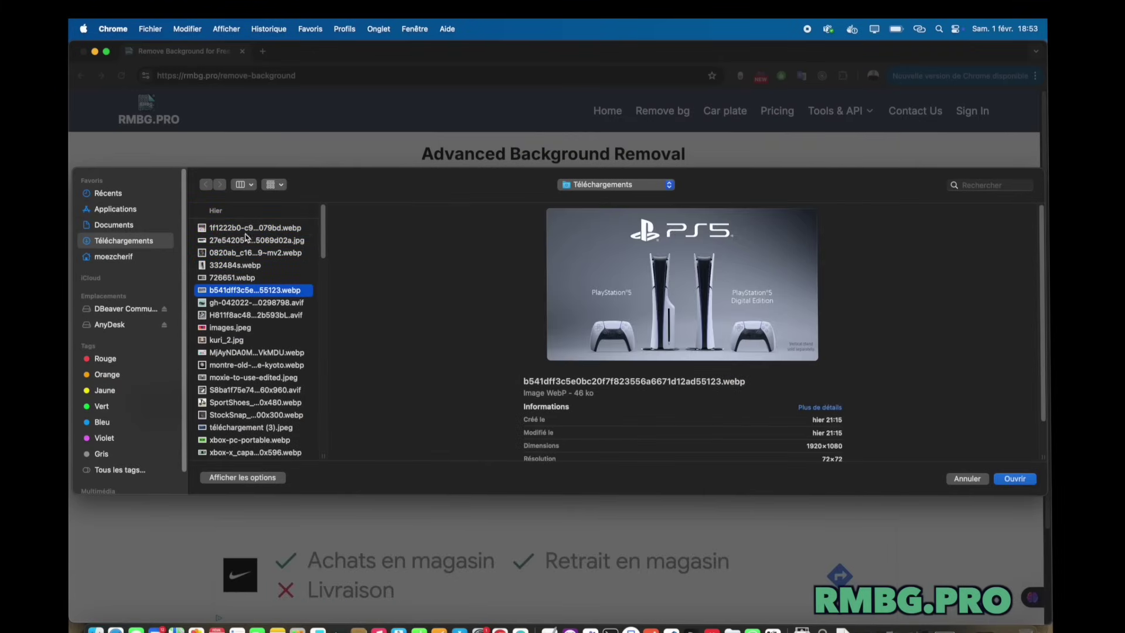
left_click(245, 230)
left_click(252, 305, "shift")
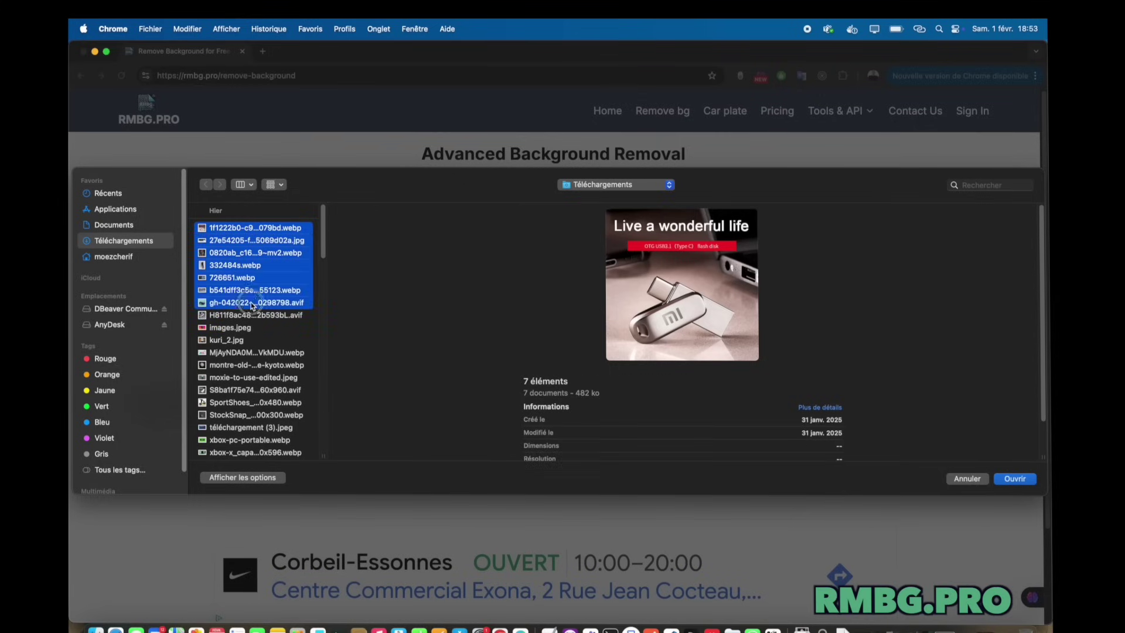
left_click(1027, 479)
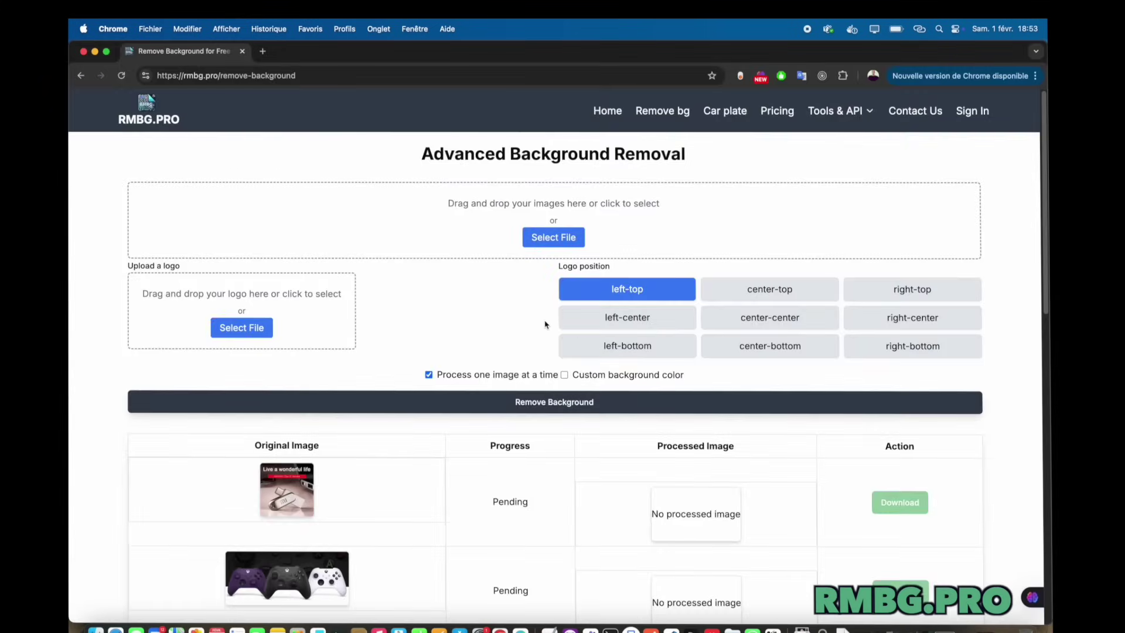
Add rmbg.pro_AI_5.png as the logo overlay at 30% size.
scroll(545, 325, "down", 10)
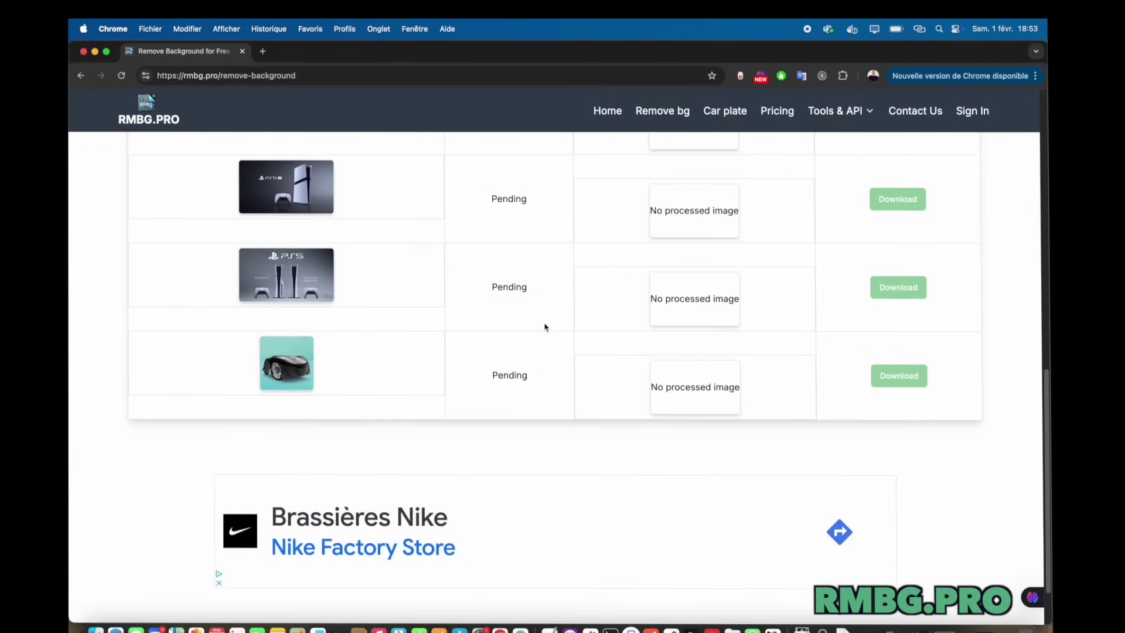
scroll(544, 325, "up", 10)
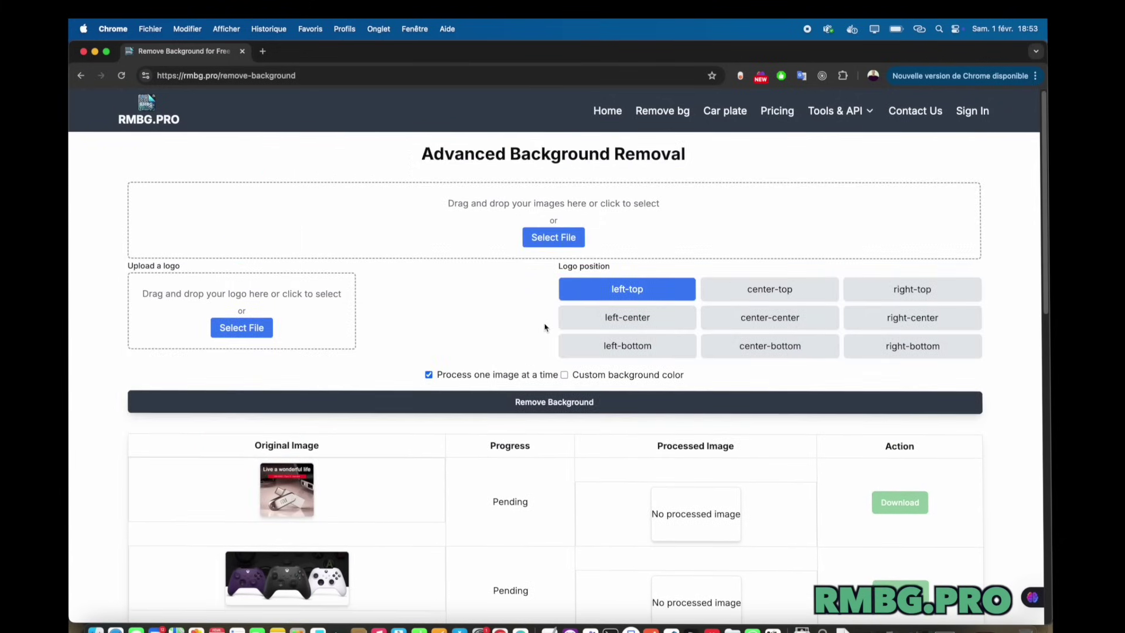
left_click(256, 329)
scroll(255, 353, "down", 10)
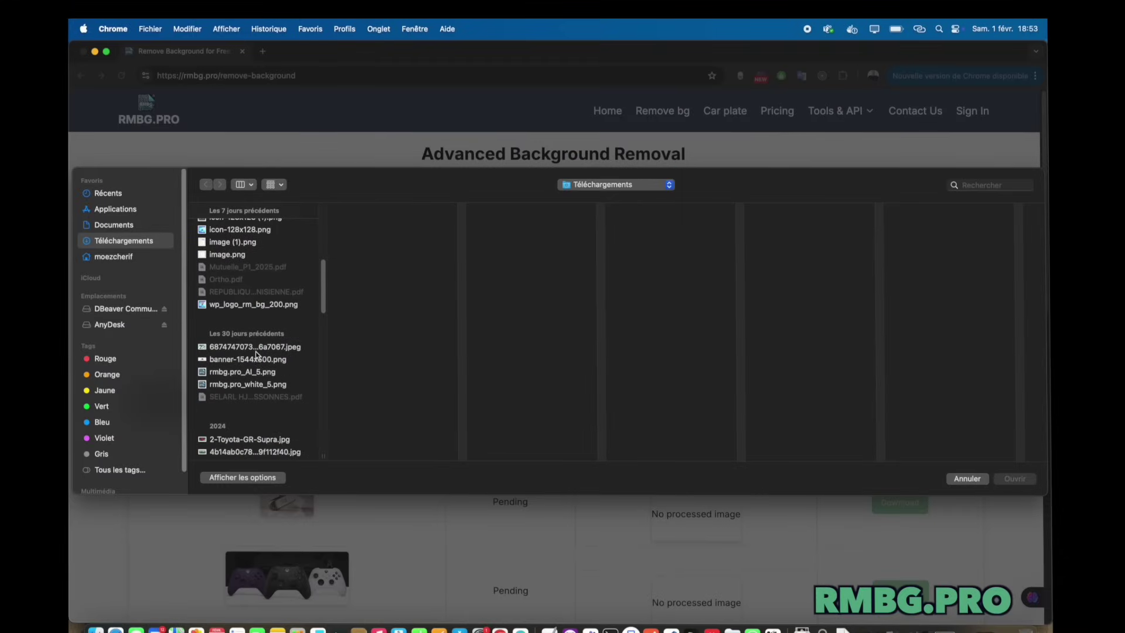
left_click(247, 371)
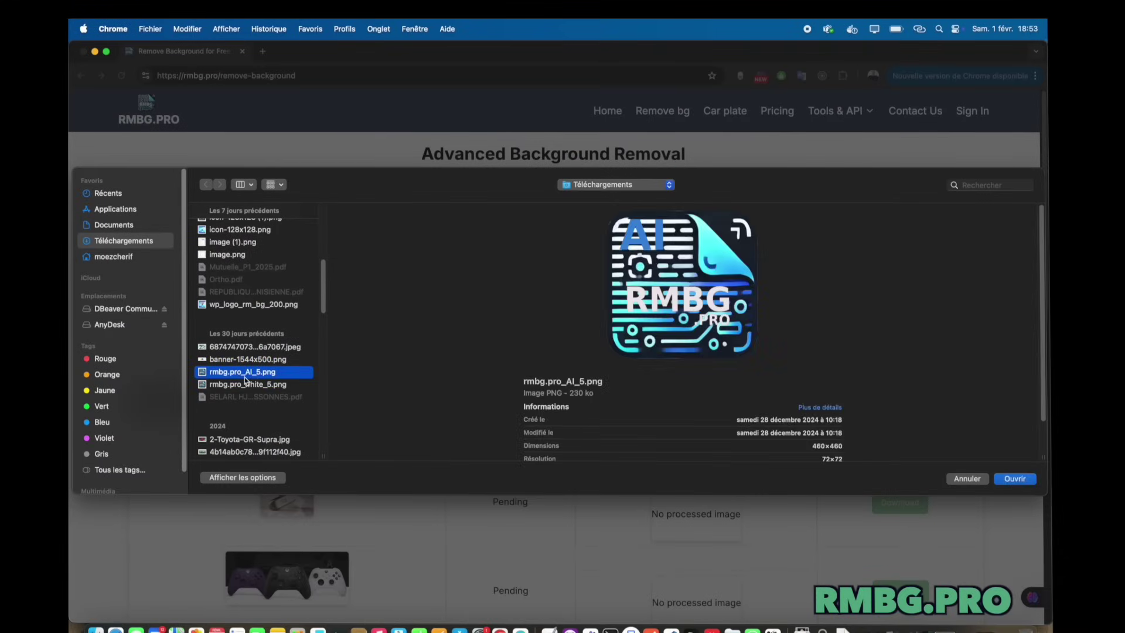
left_click(1013, 480)
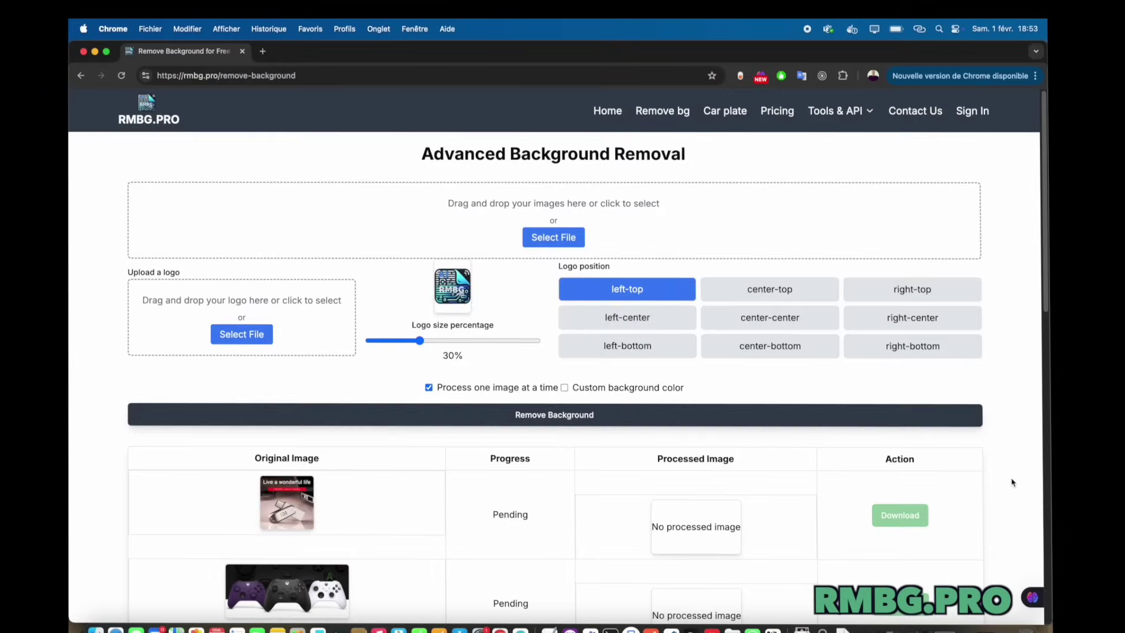
Start background removal on the queued images and open Tools & API > Plugins in a new tab.
left_click(567, 420)
scroll(674, 352, "down", 2)
scroll(741, 276, "up", 2)
scroll(741, 275, "down", 3)
left_click(859, 114)
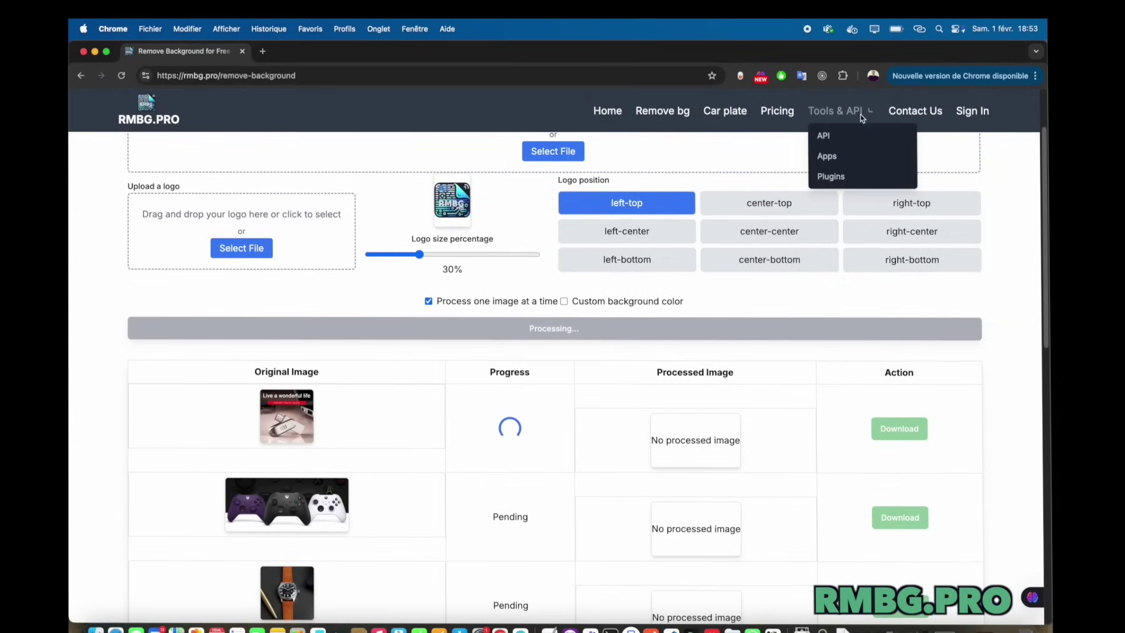
left_click(829, 180)
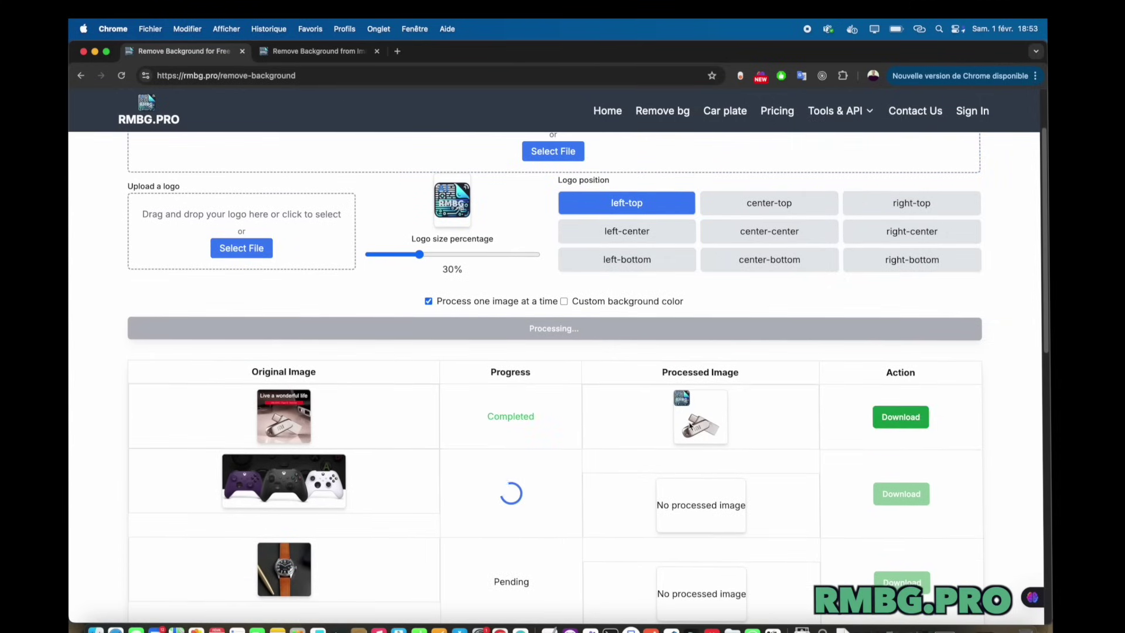
Preview the processed flash drive and controllers images enlarged.
left_click(287, 428)
left_click(256, 433)
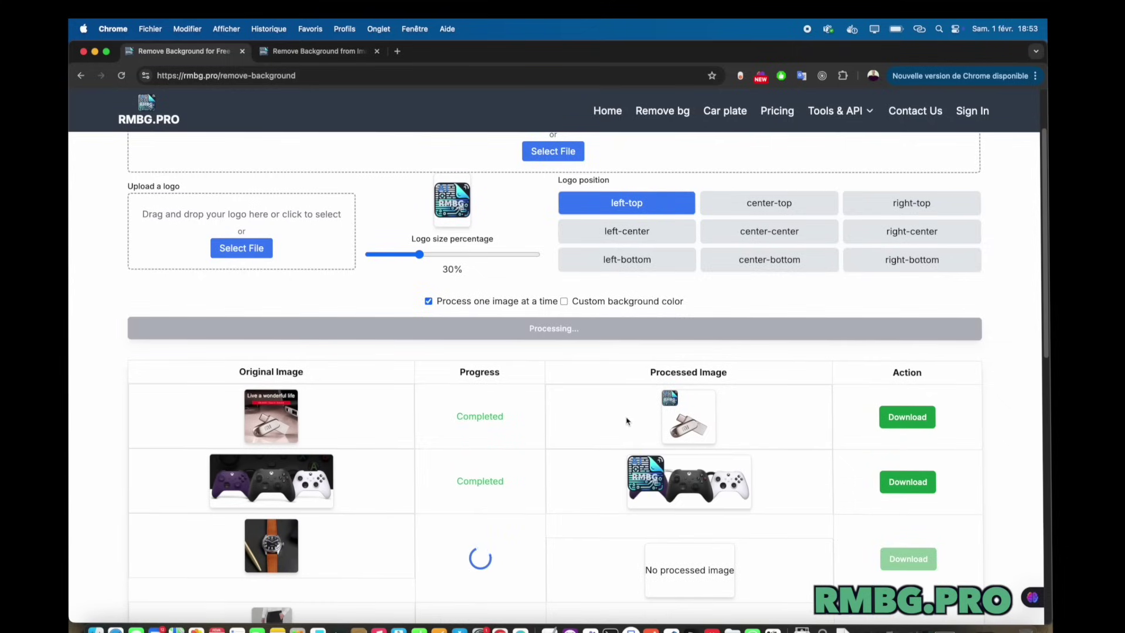
left_click(686, 419)
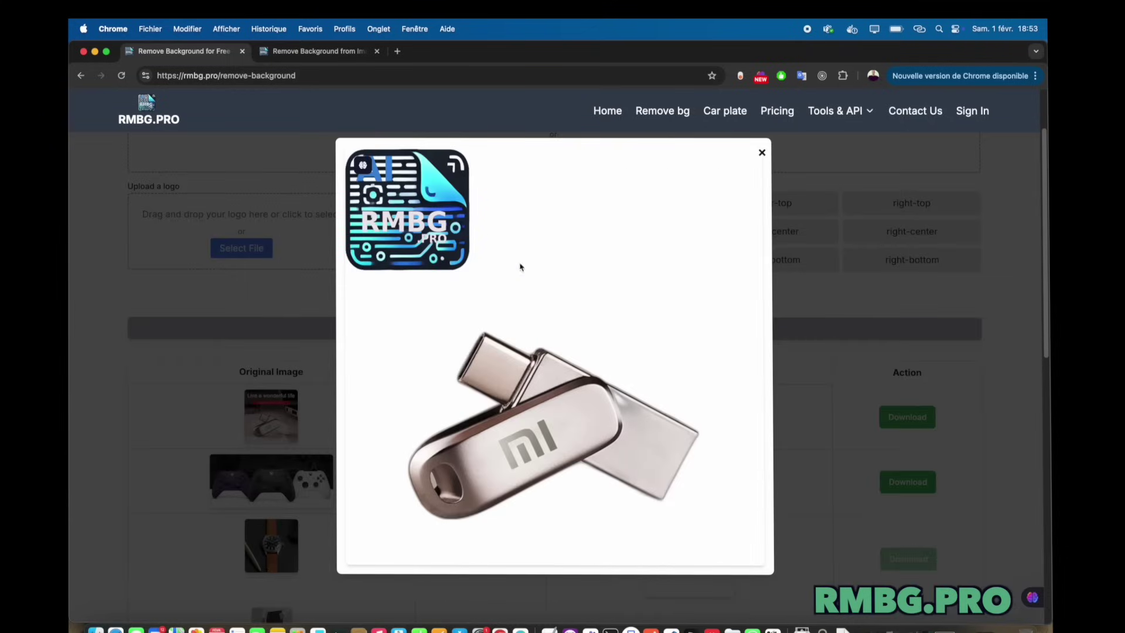
left_click(823, 432)
left_click(704, 488)
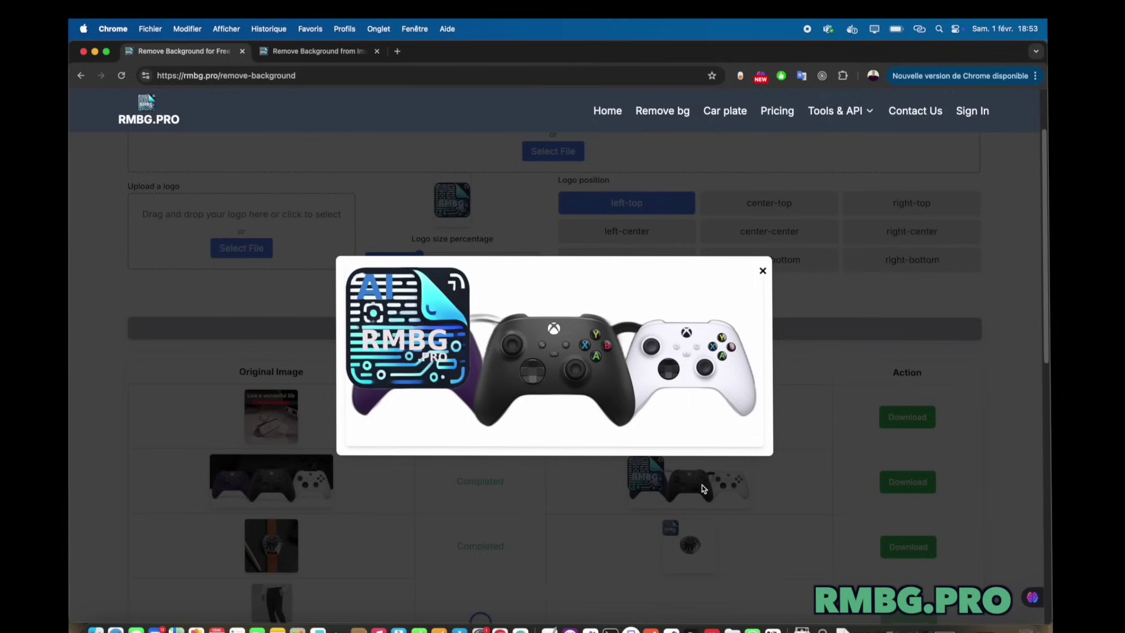
left_click(822, 498)
Preview the processed watch and trousers images enlarged.
scroll(762, 487, "down", 3)
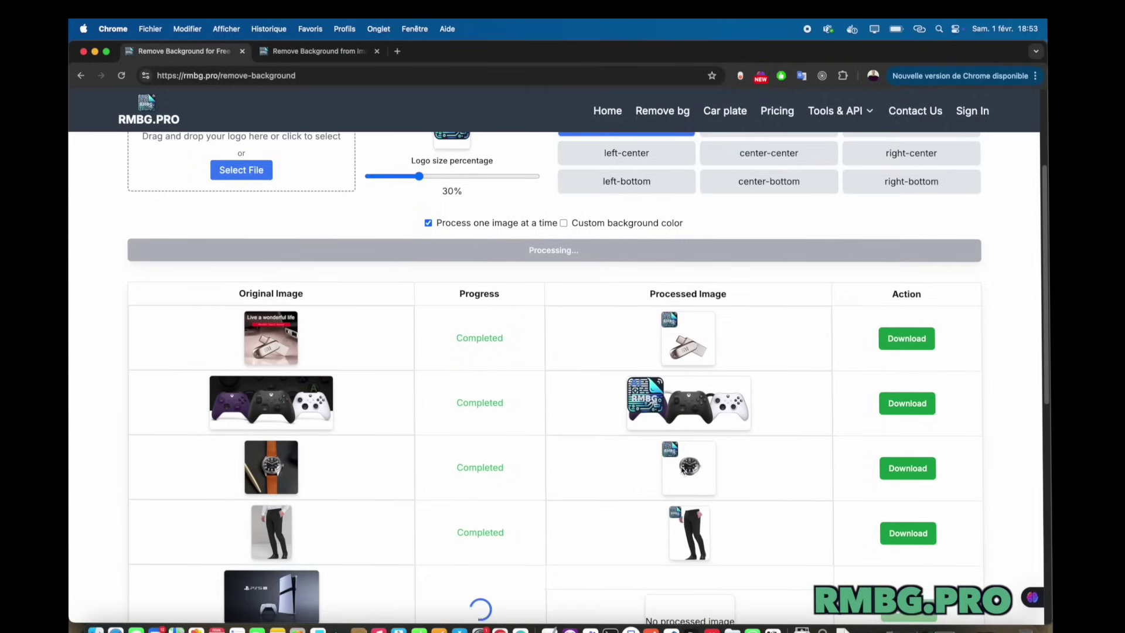
left_click(684, 469)
left_click(836, 474)
scroll(830, 473, "down", 5)
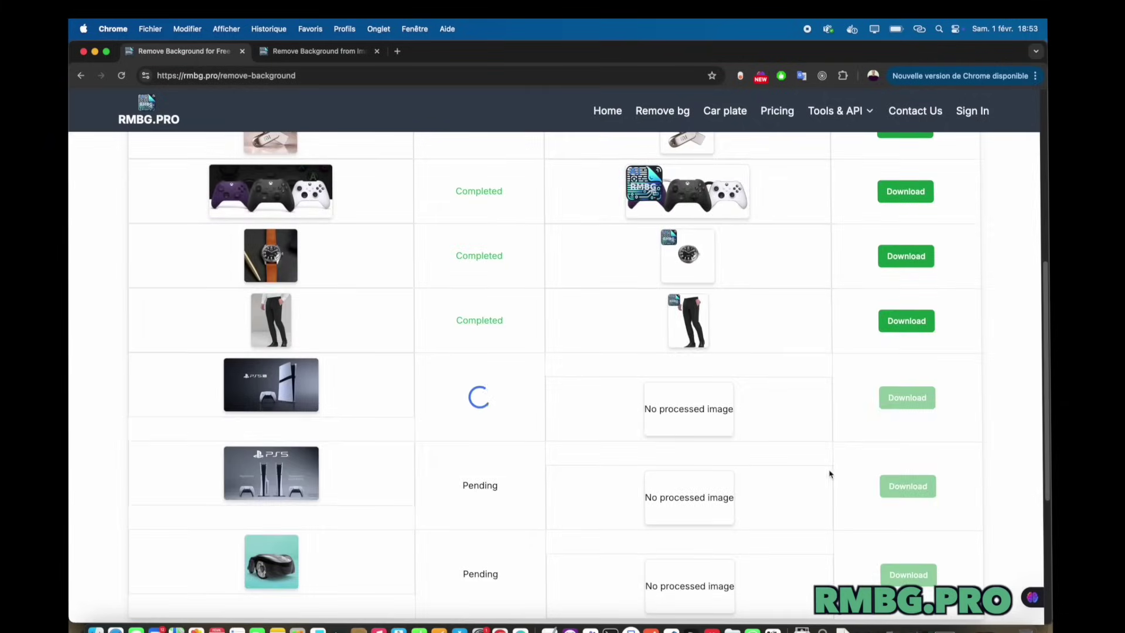
left_click(693, 340)
scroll(809, 375, "up", 2)
left_click(797, 401)
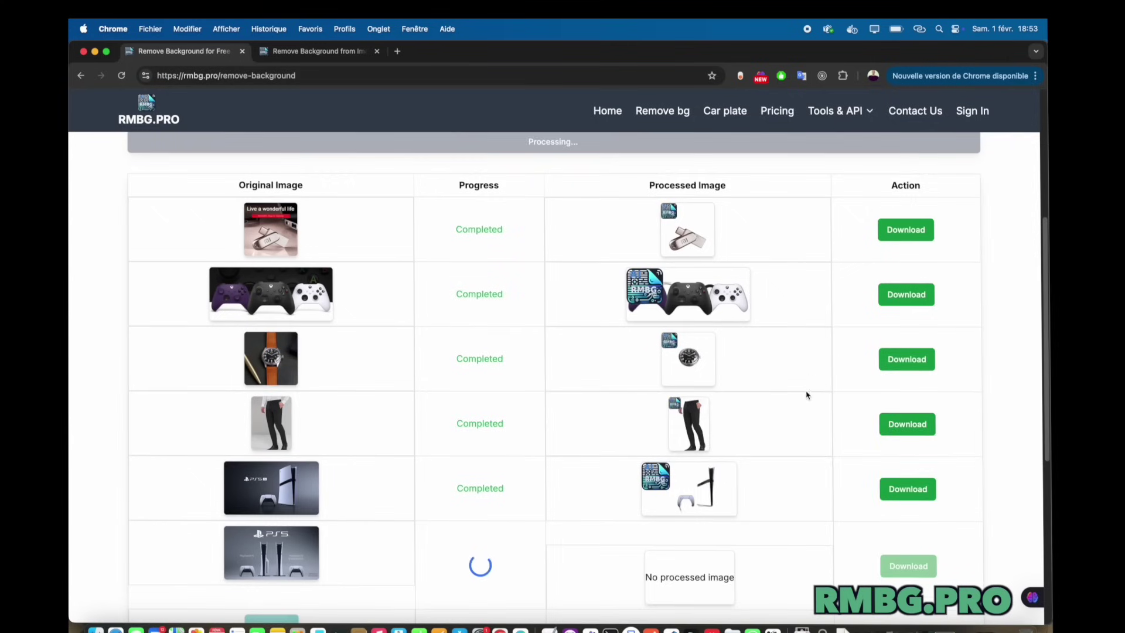
scroll(796, 401, "down", 4)
scroll(761, 410, "up", 10)
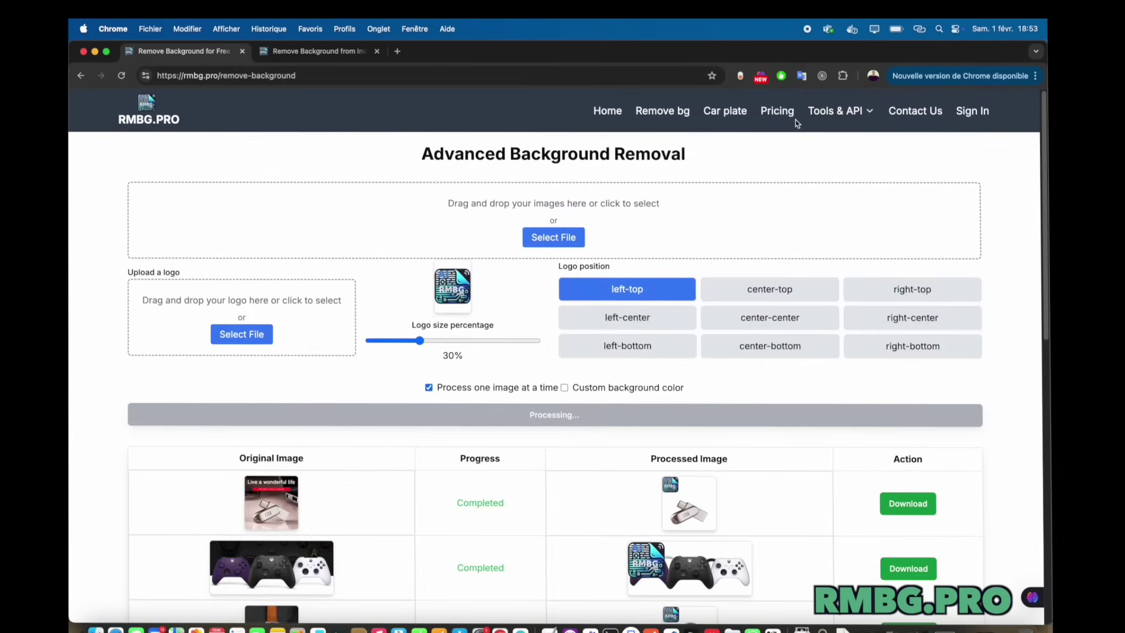
Open the Plugins page and launch the Image background remover plugin's WordPress demo site.
left_click(853, 112)
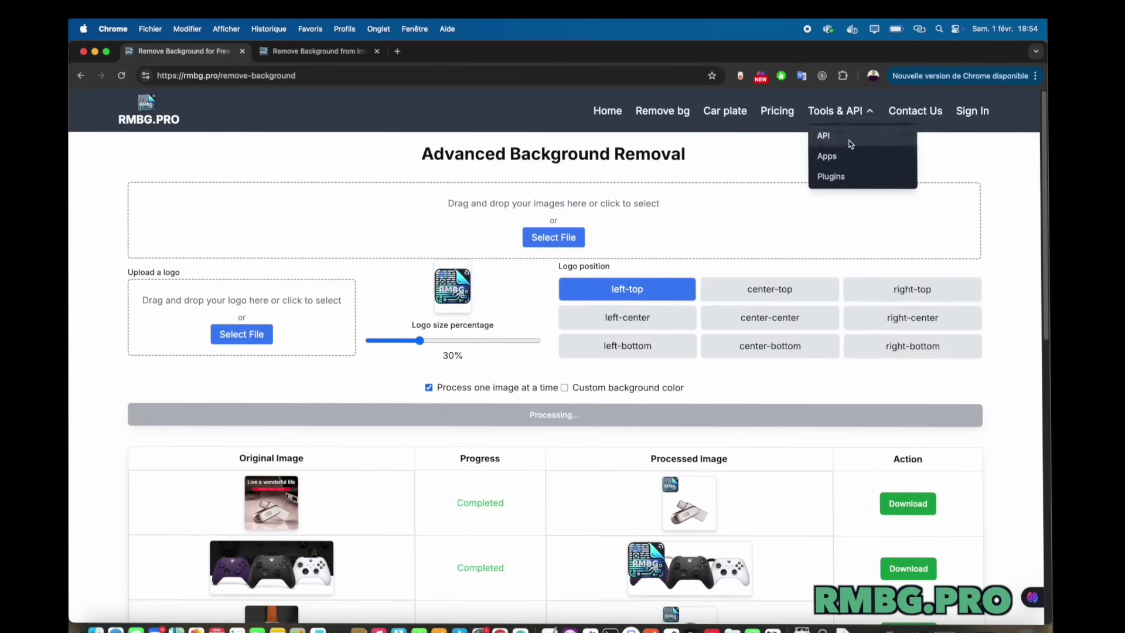
left_click(837, 179, "super")
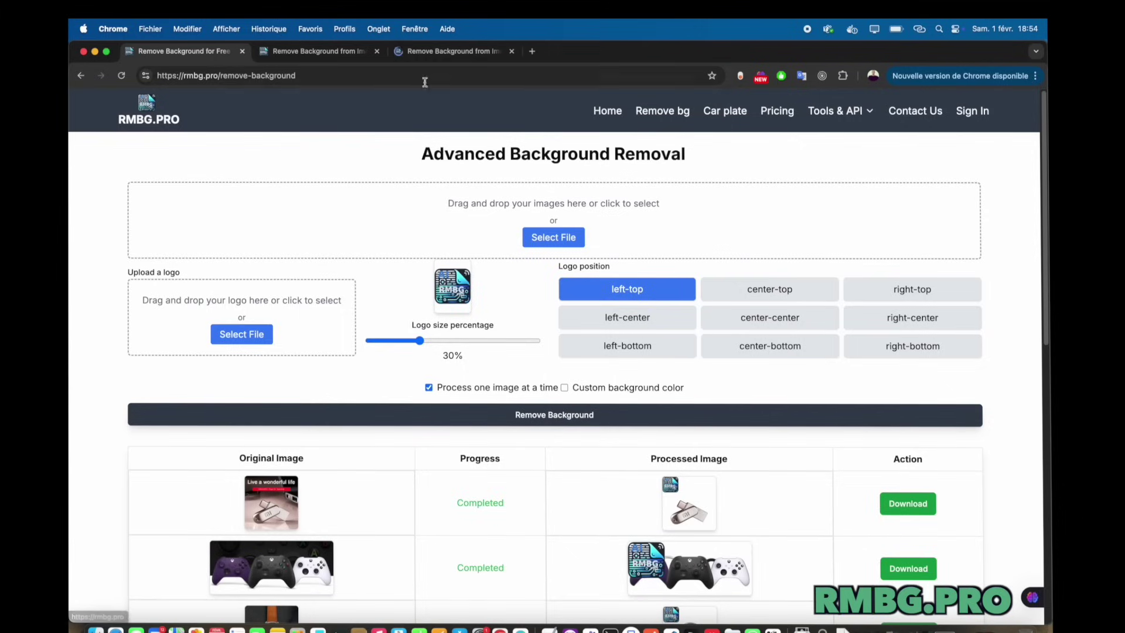
left_click(377, 51)
left_click(332, 54)
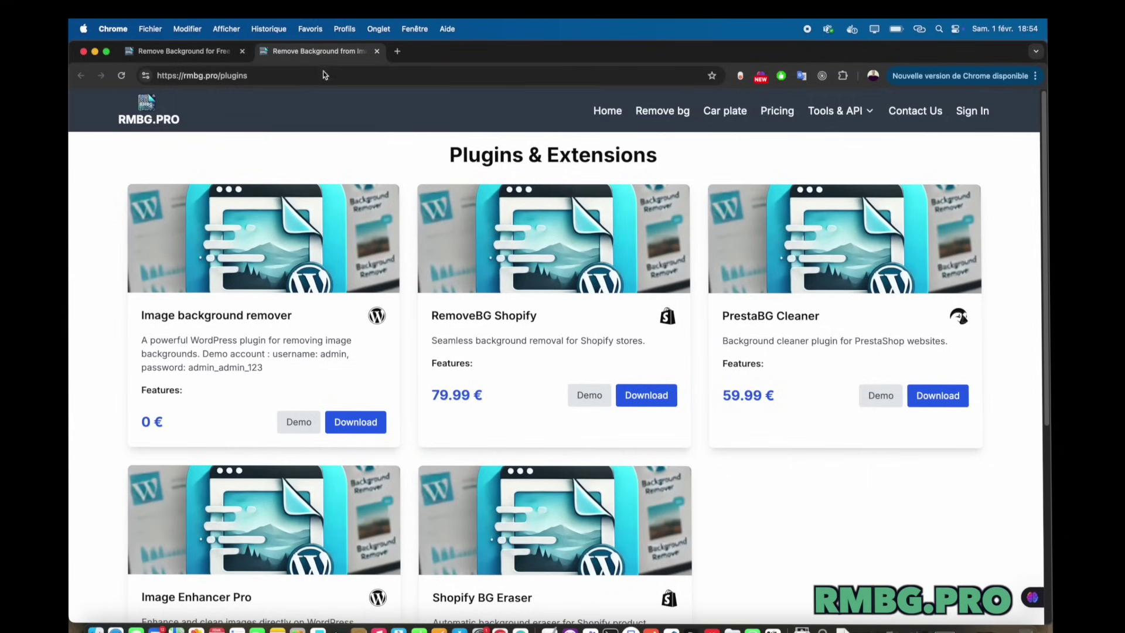
triple_click(138, 316)
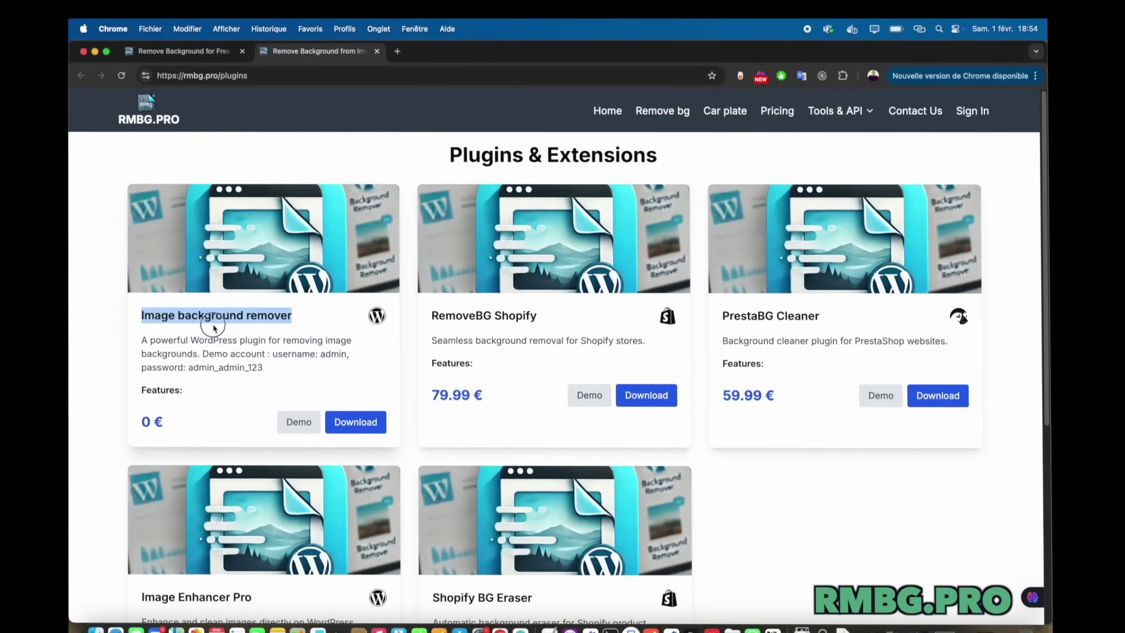
left_click(298, 422)
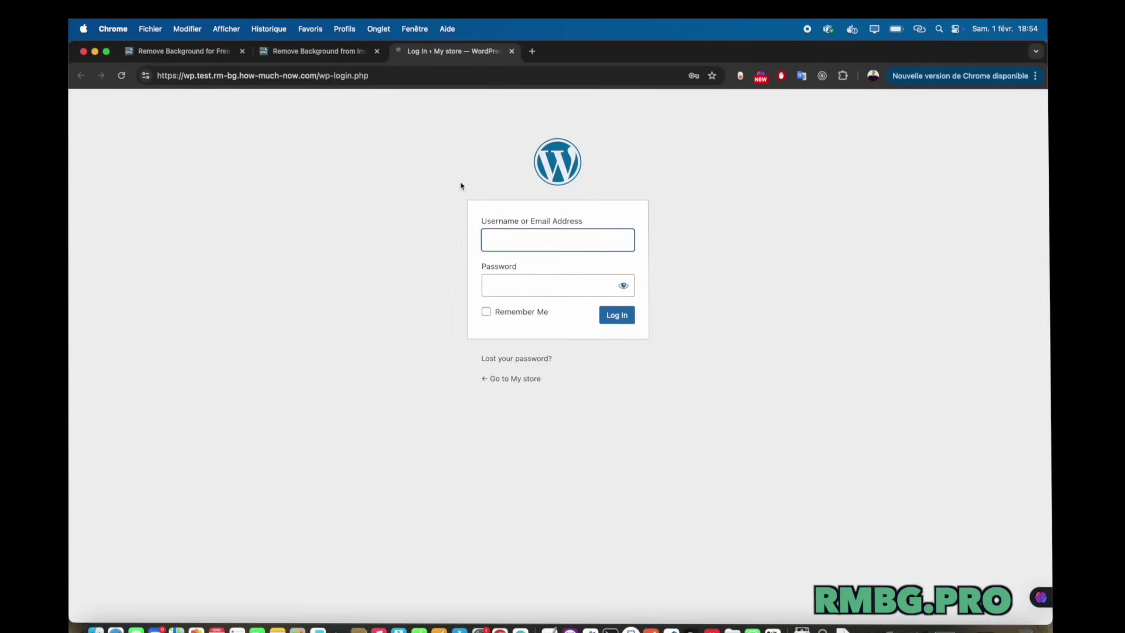
Copy the listed demo username and log in to the demo store's WordPress admin.
left_click(320, 52)
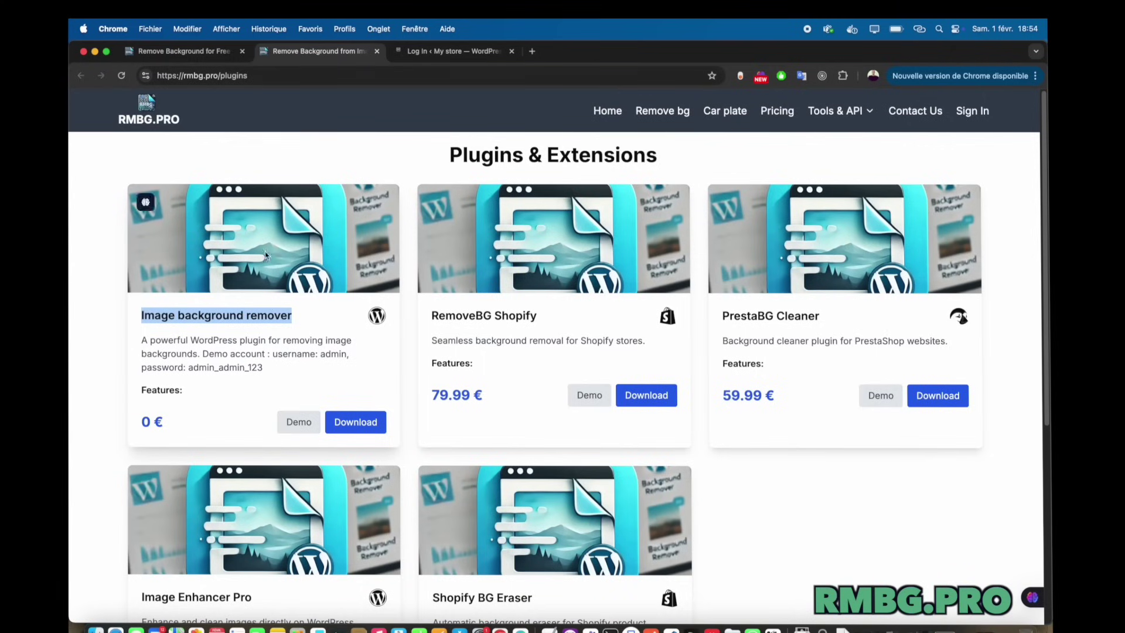
double_click(334, 355)
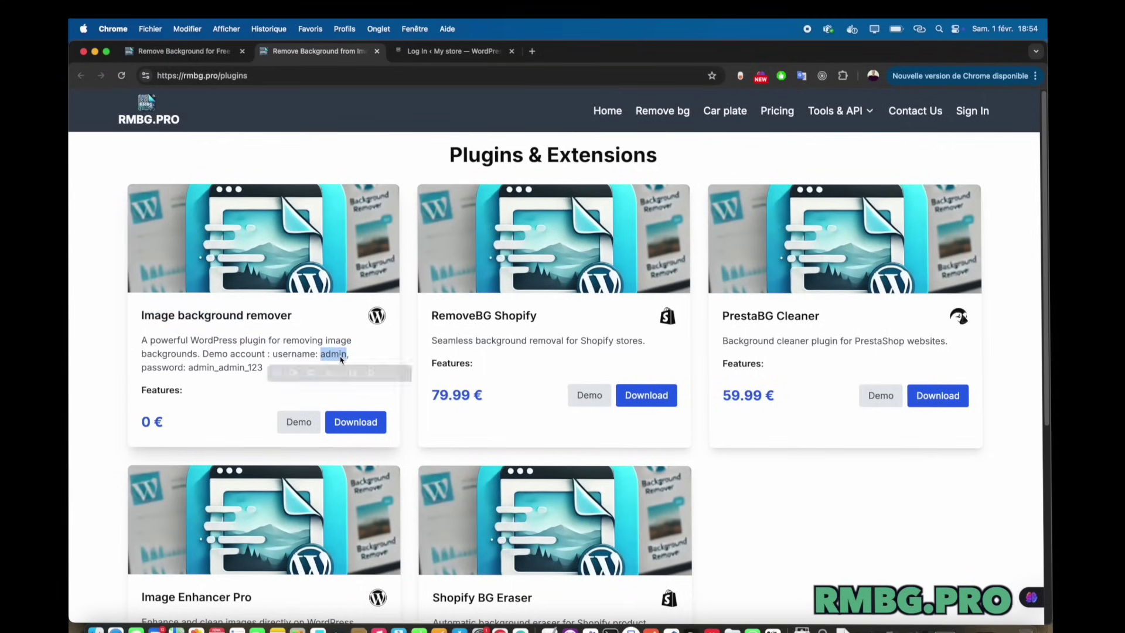
left_click(423, 53)
left_click(605, 319)
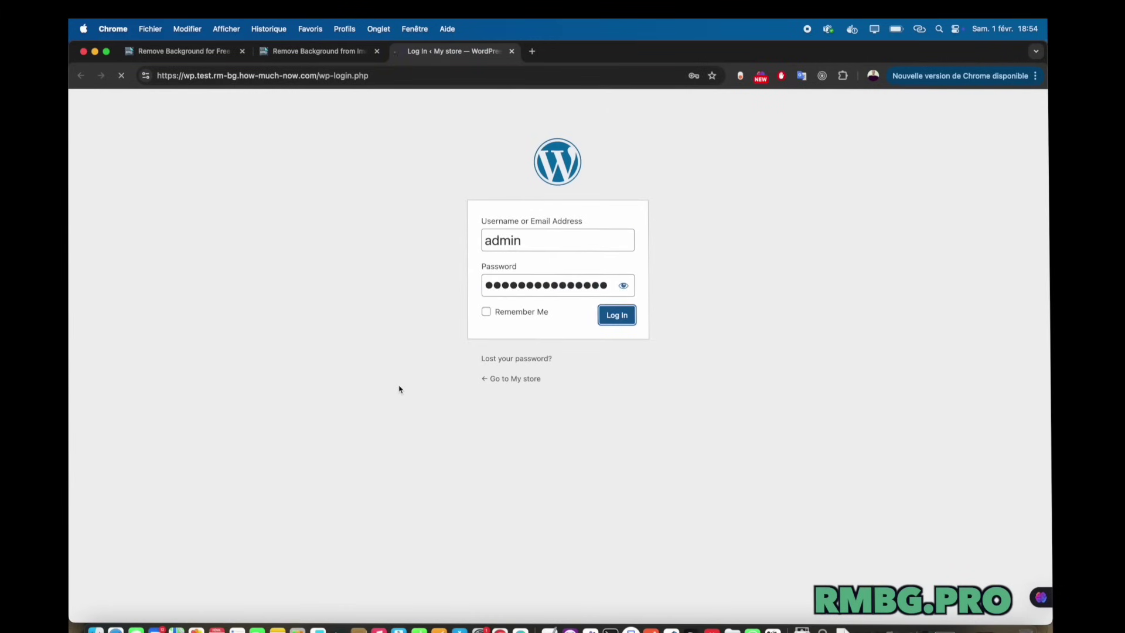
scroll(385, 399, "down", 3)
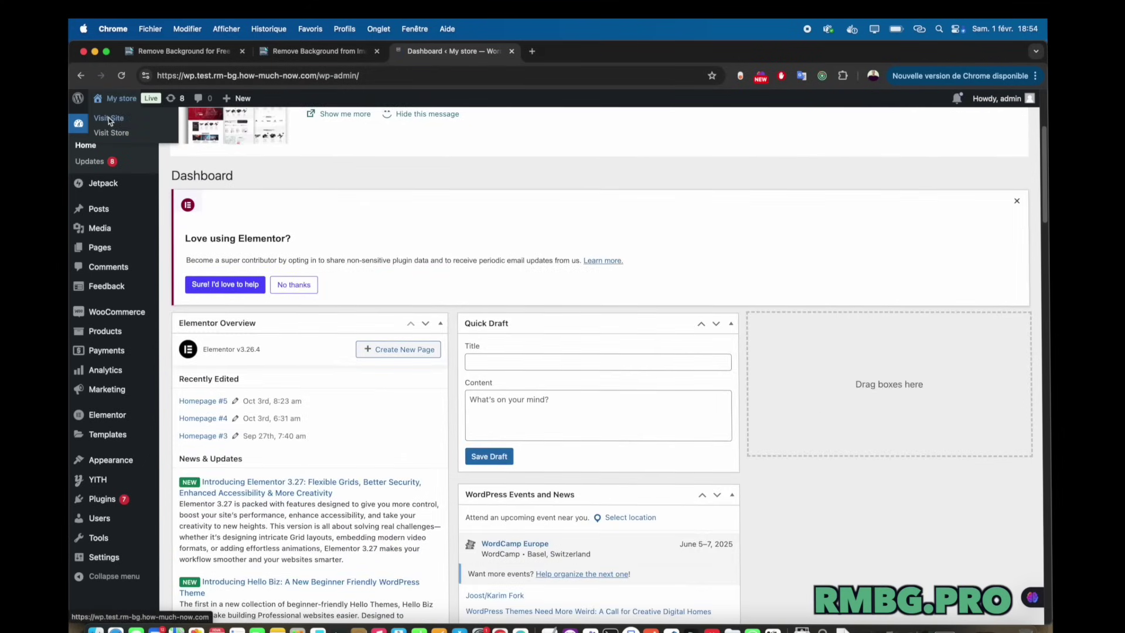
Visit the live storefront in a new tab and open its Shop page.
left_click(108, 117)
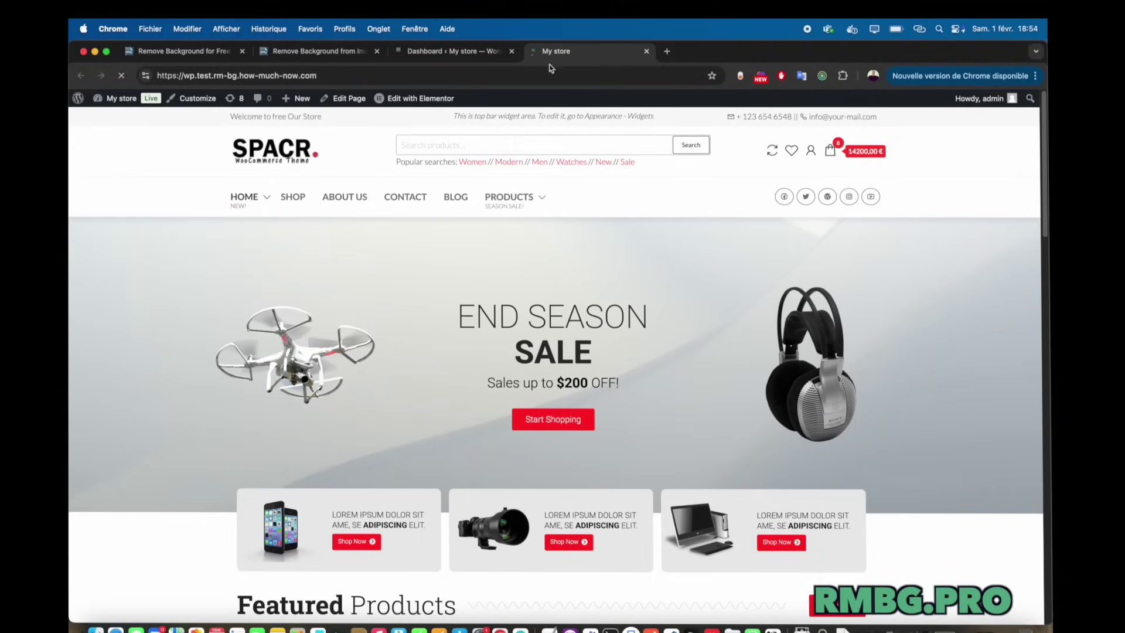
scroll(566, 202, "down", 5)
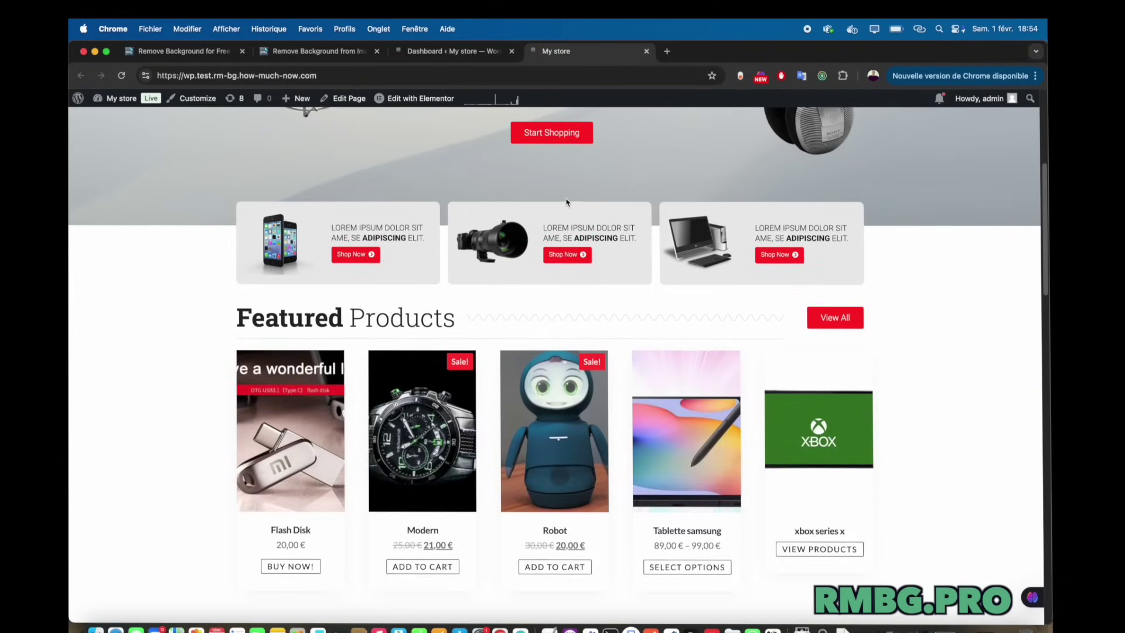
scroll(566, 202, "down", 12)
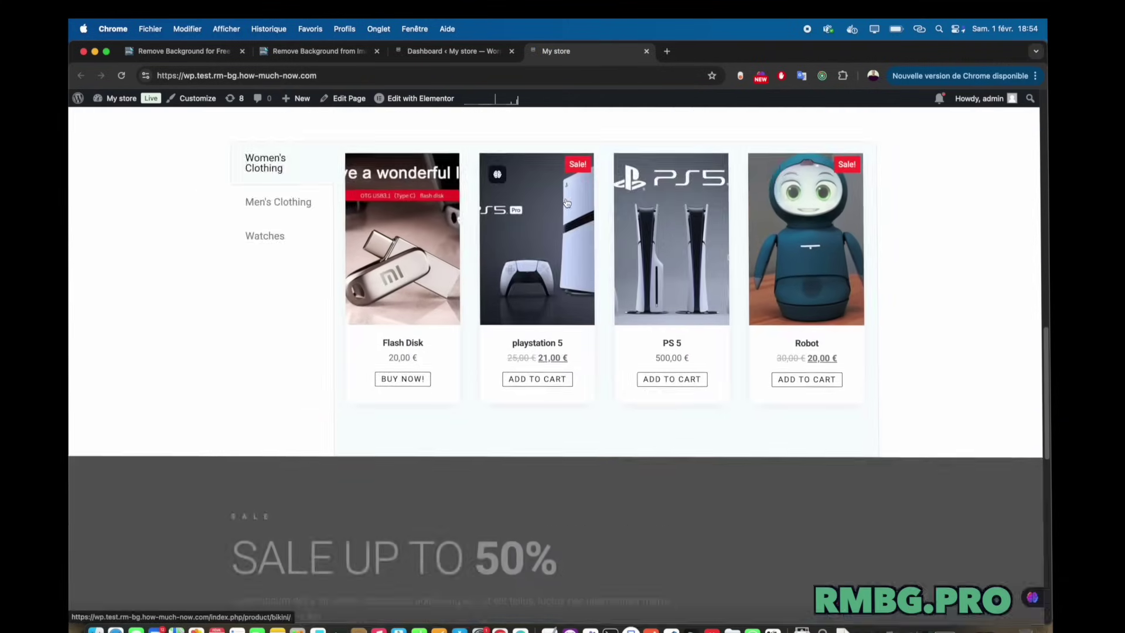
scroll(566, 202, "down", 10)
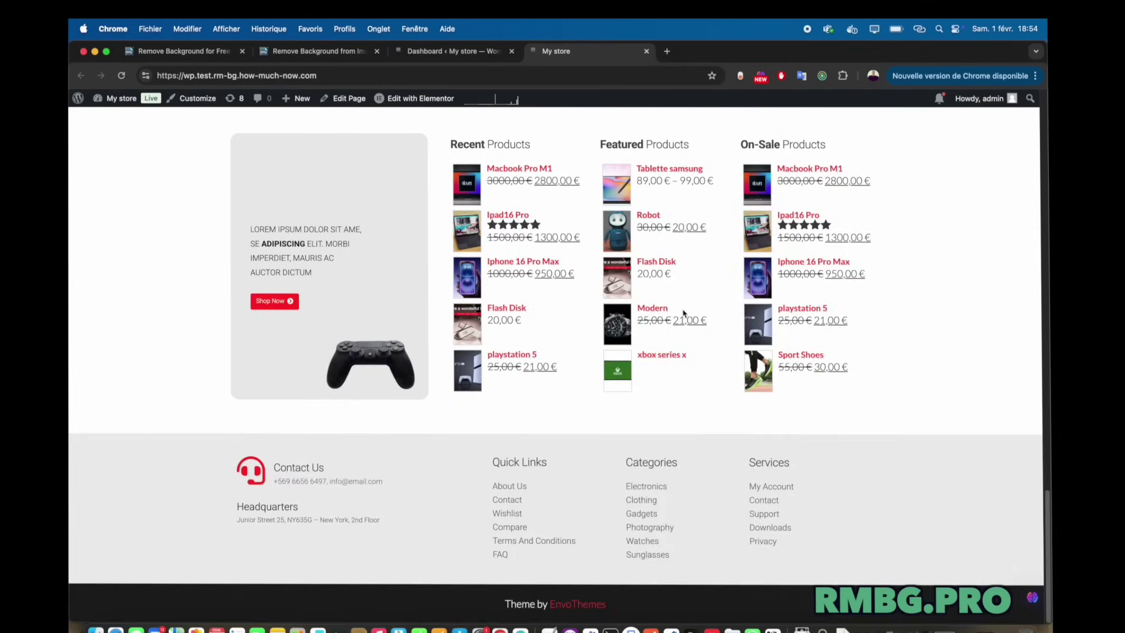
scroll(675, 305, "up", 20)
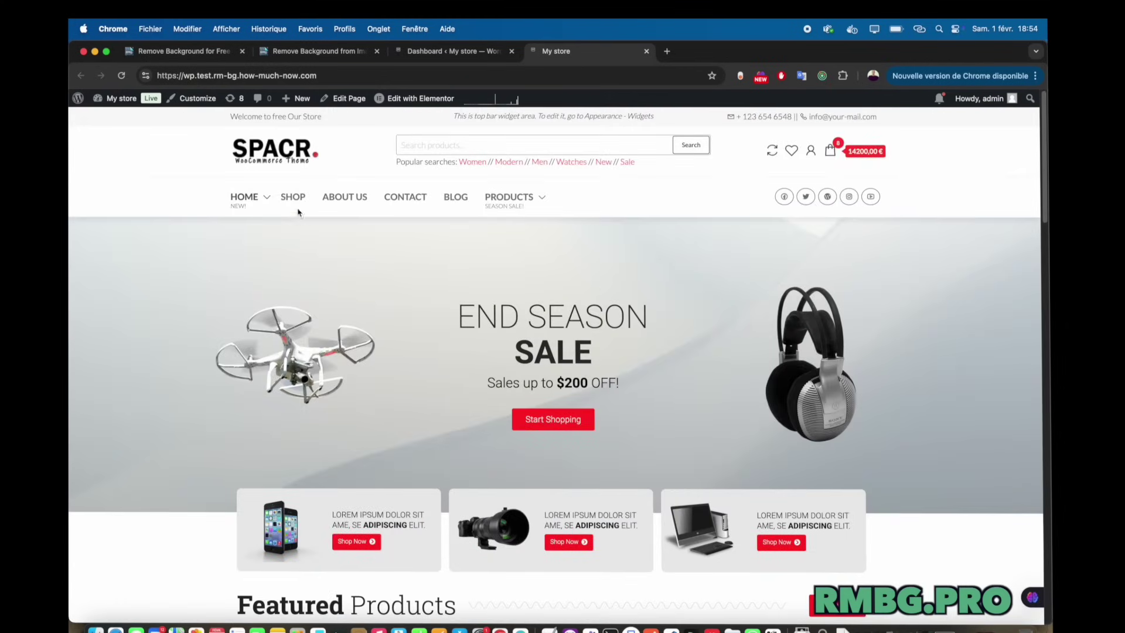
left_click(293, 200)
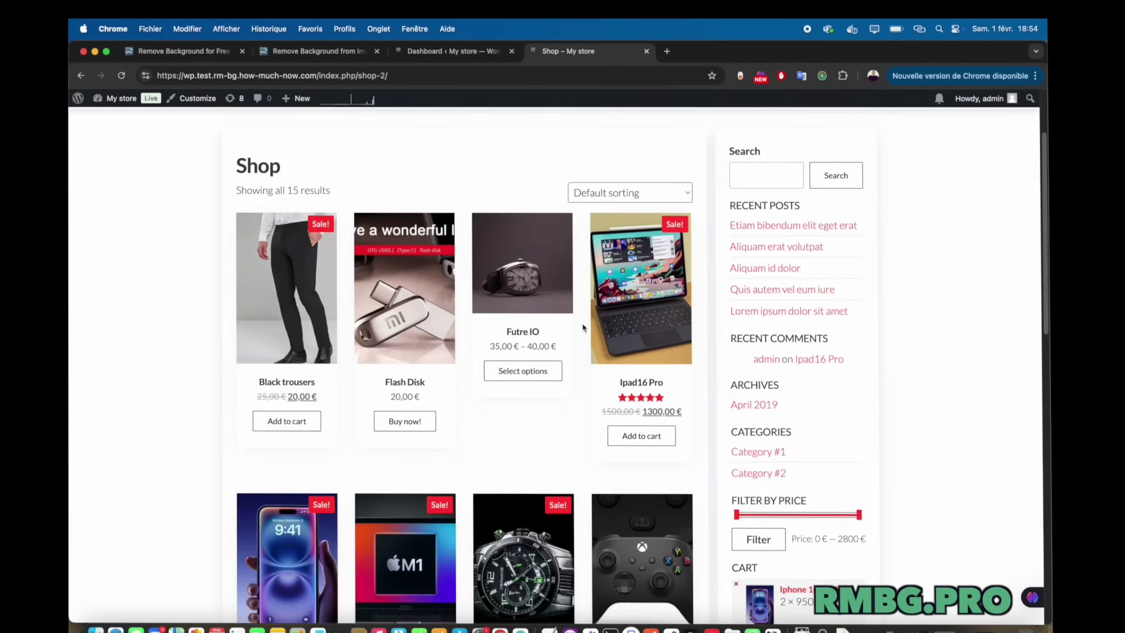
scroll(584, 327, "down", 12)
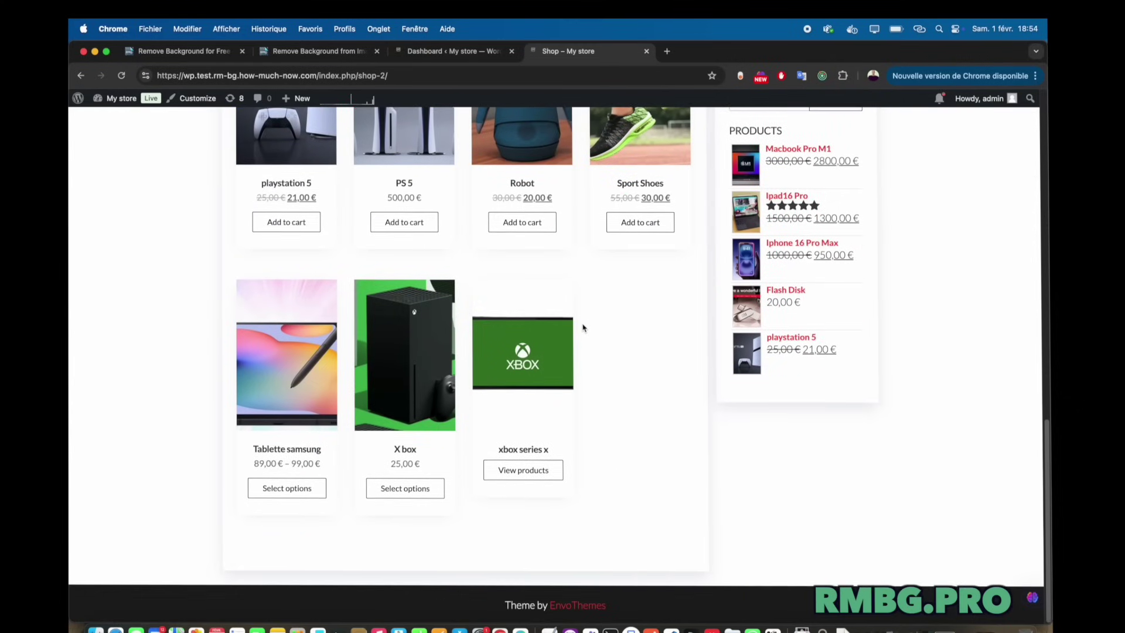
scroll(583, 327, "up", 9)
scroll(583, 327, "up", 5)
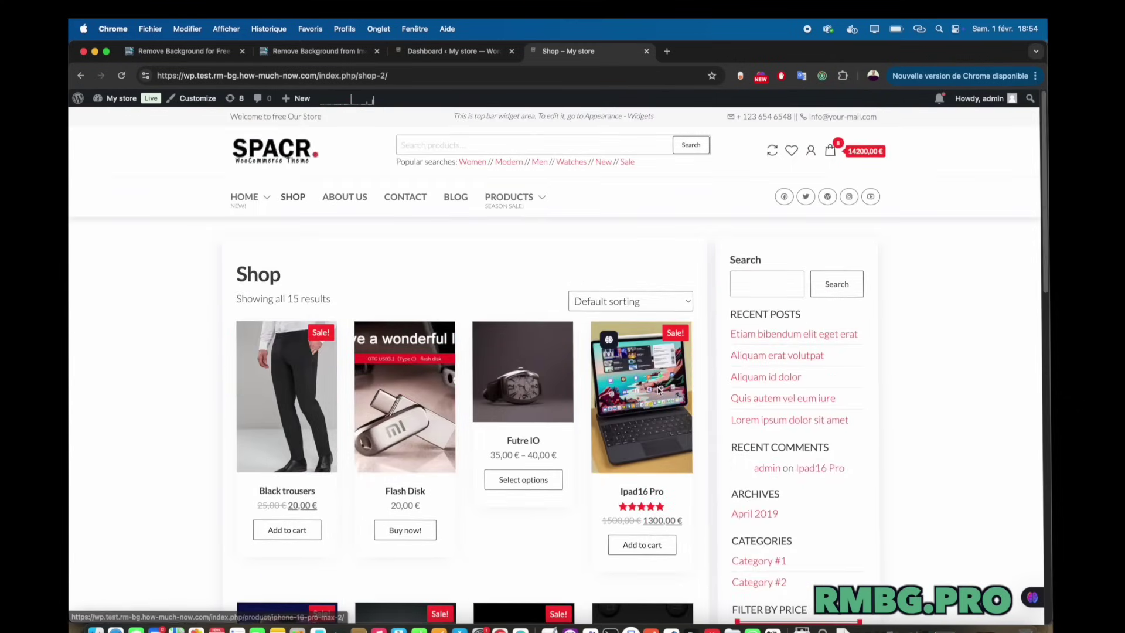
Browse the Ipad16 Pro, Iphone 16 Pro Max and Macbook Pro M1 product pages, then close their tabs.
left_click(557, 376, "super")
scroll(557, 376, "down", 4)
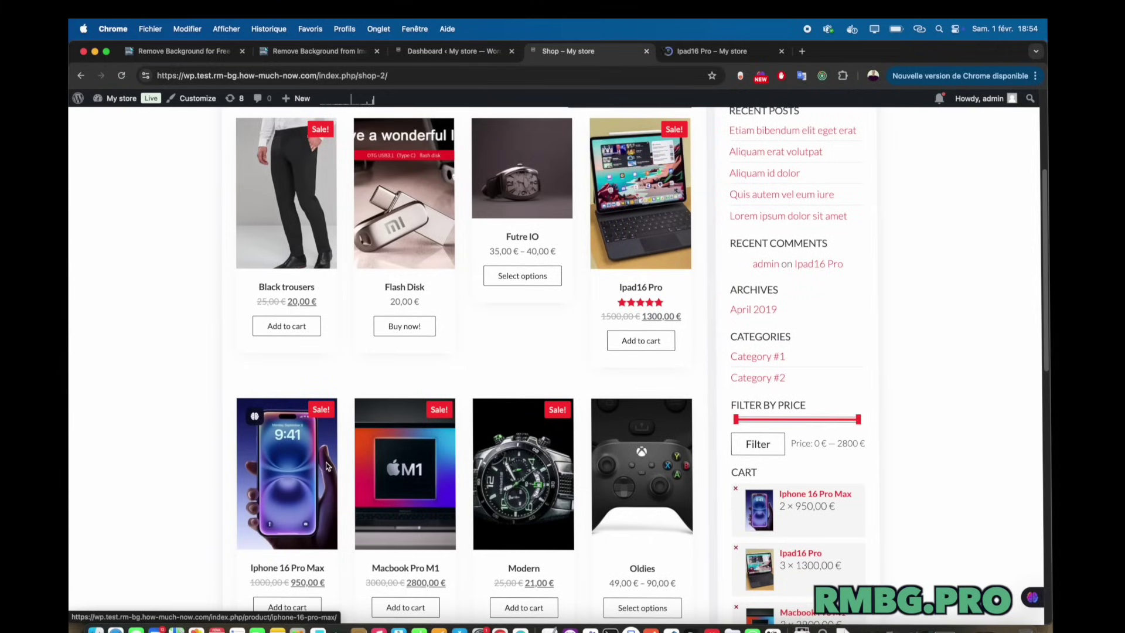
key("ctrl+Tab")
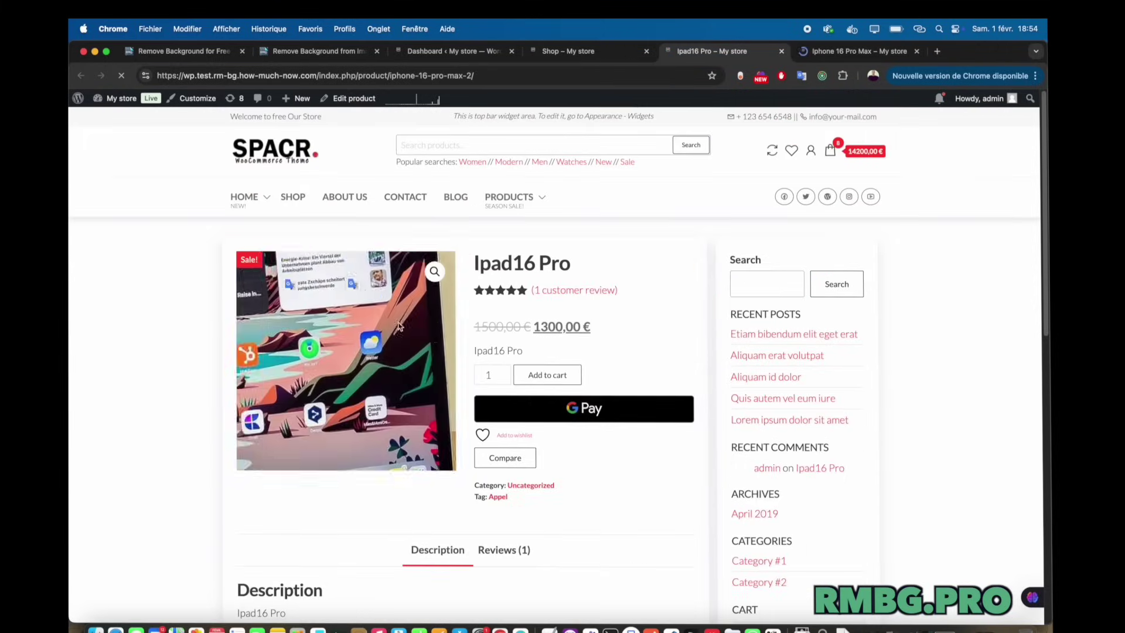
key("ctrl+Tab")
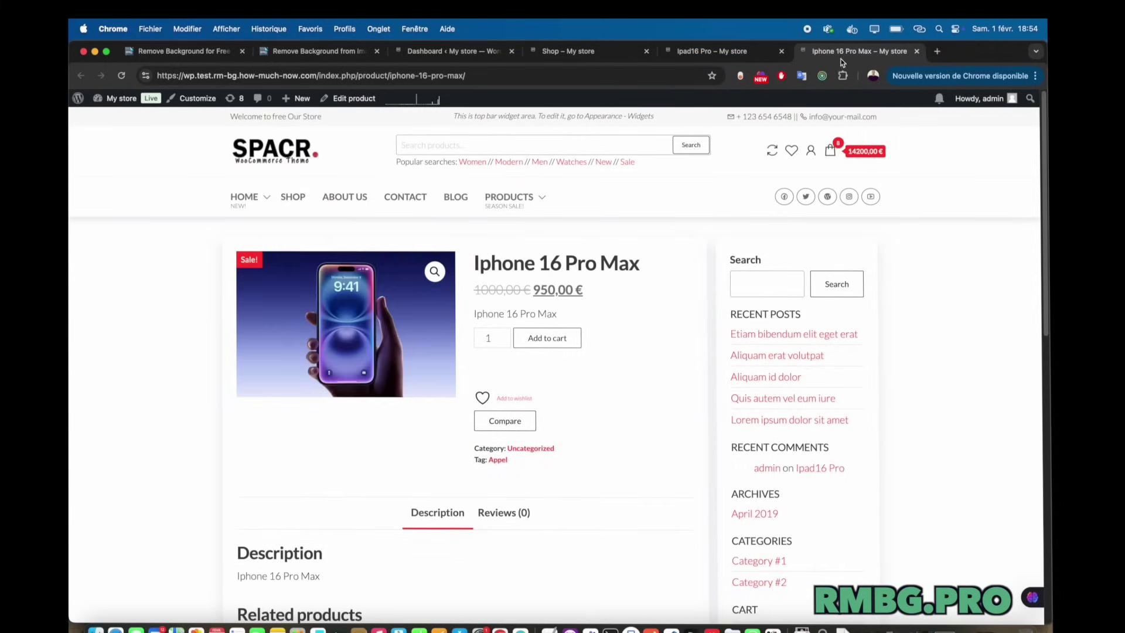
scroll(510, 425, "down", 5)
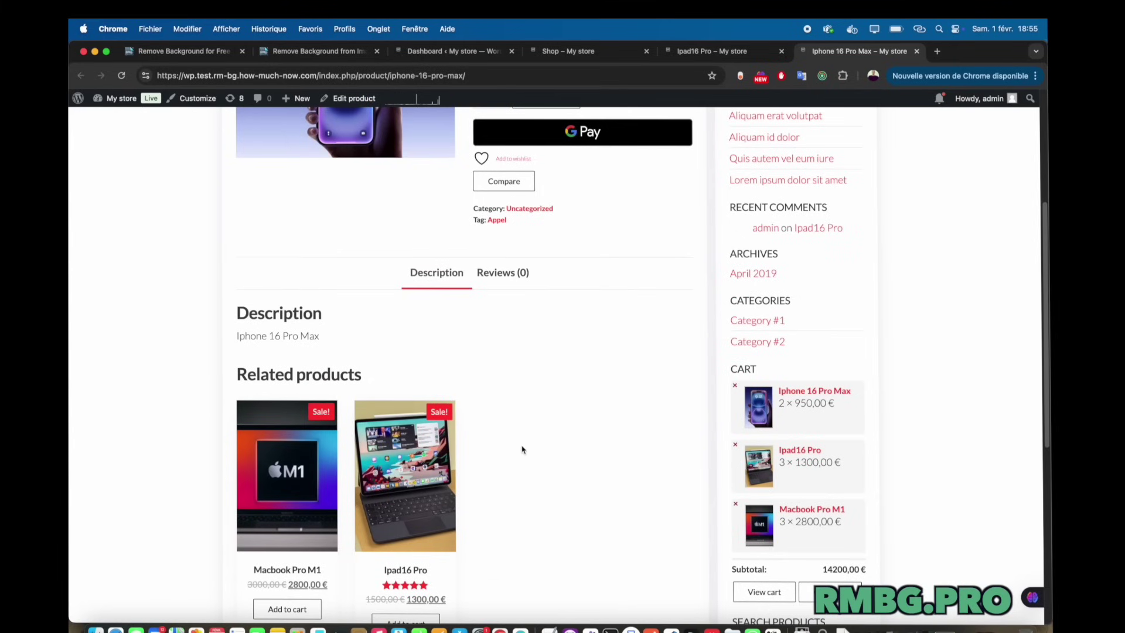
left_click(312, 497)
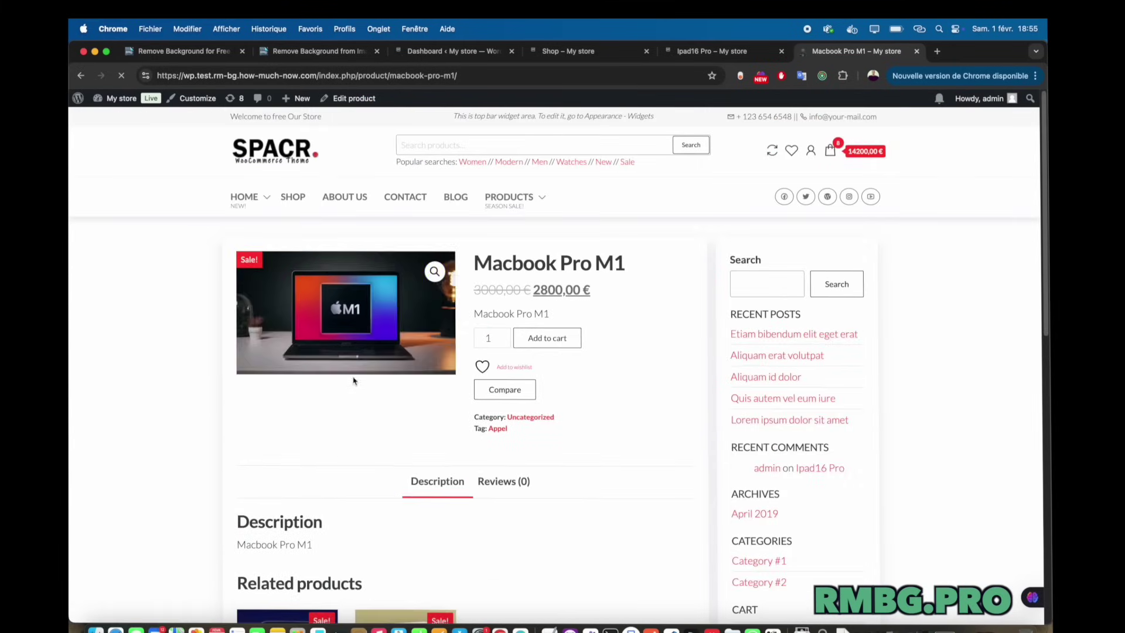
scroll(633, 474, "down", 7)
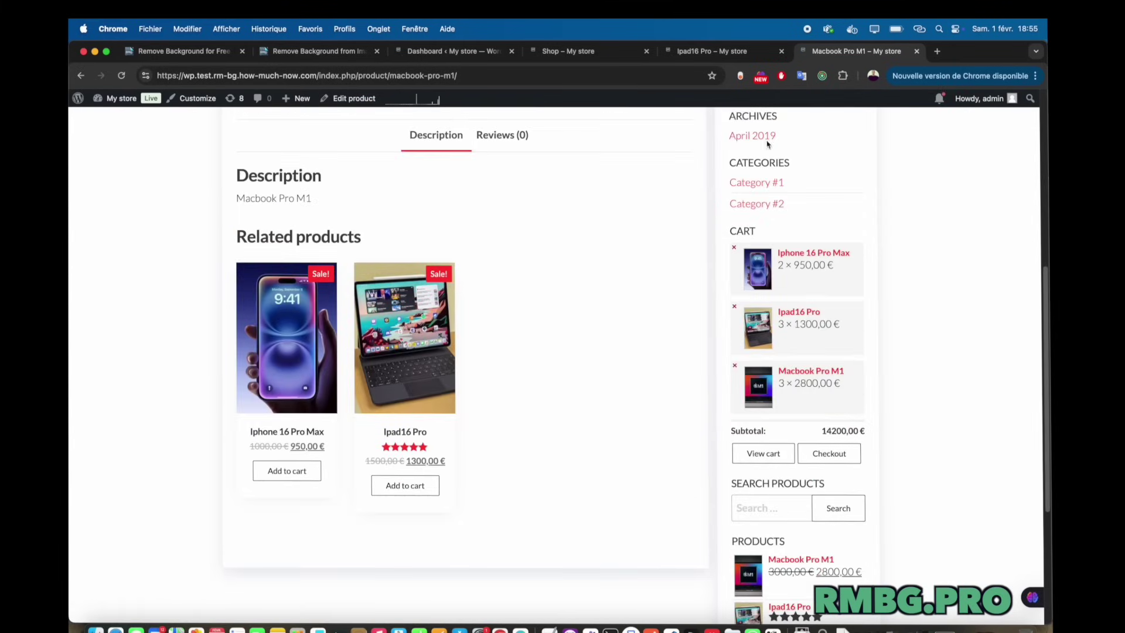
middle_click(846, 55)
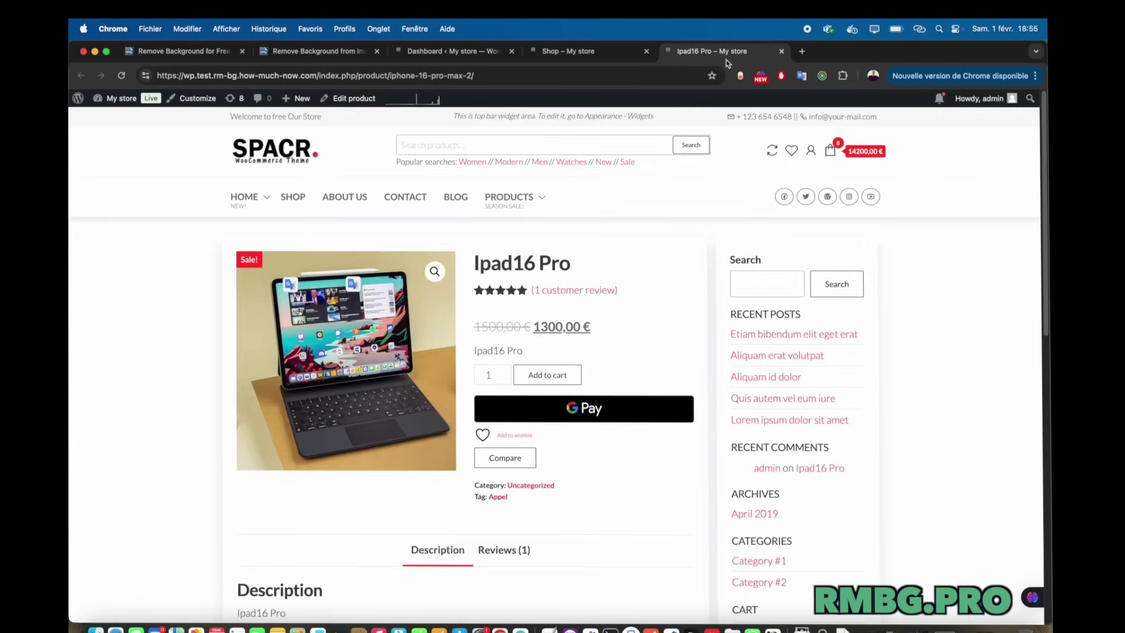
middle_click(726, 56)
Return to the WordPress dashboard and close the extra background-removal tabs.
left_click(463, 56)
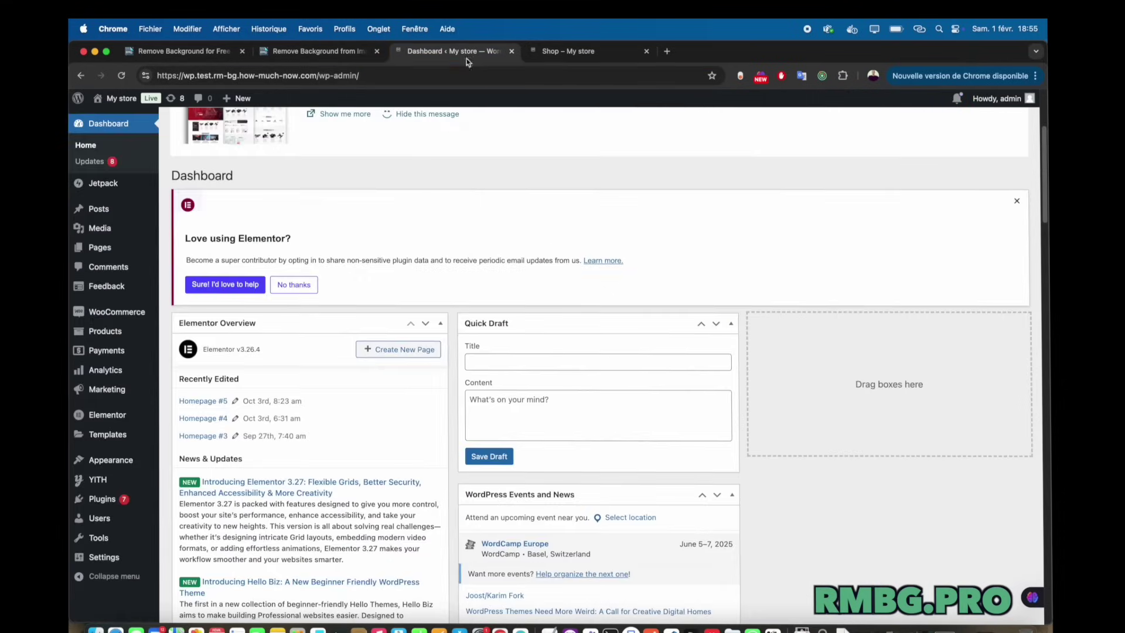
middle_click(317, 51)
middle_click(158, 51)
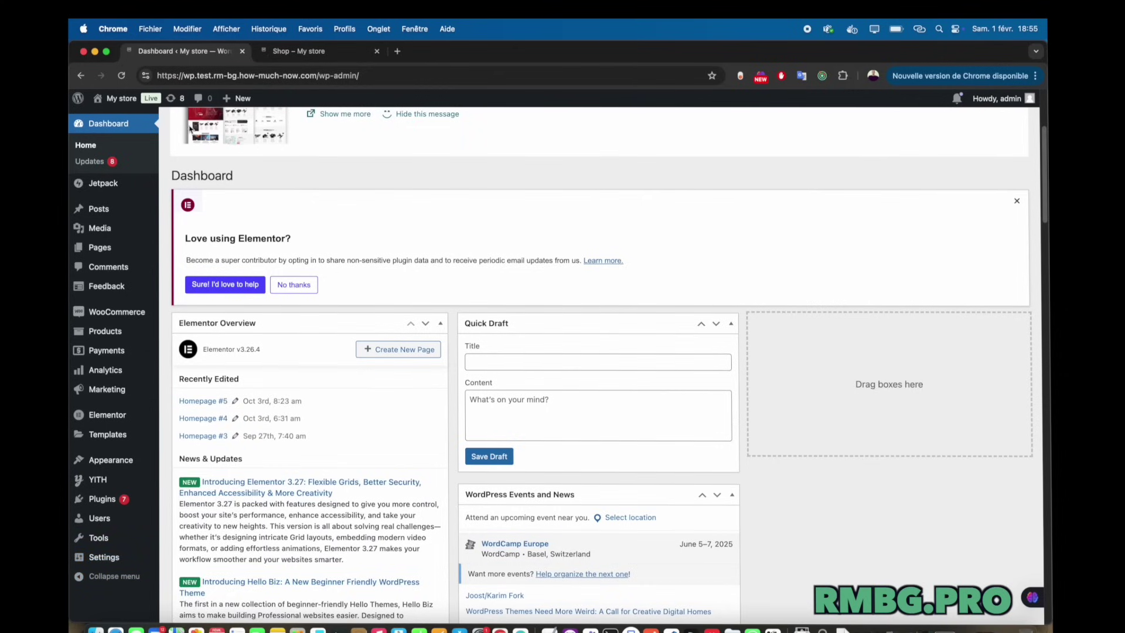
left_click(398, 51)
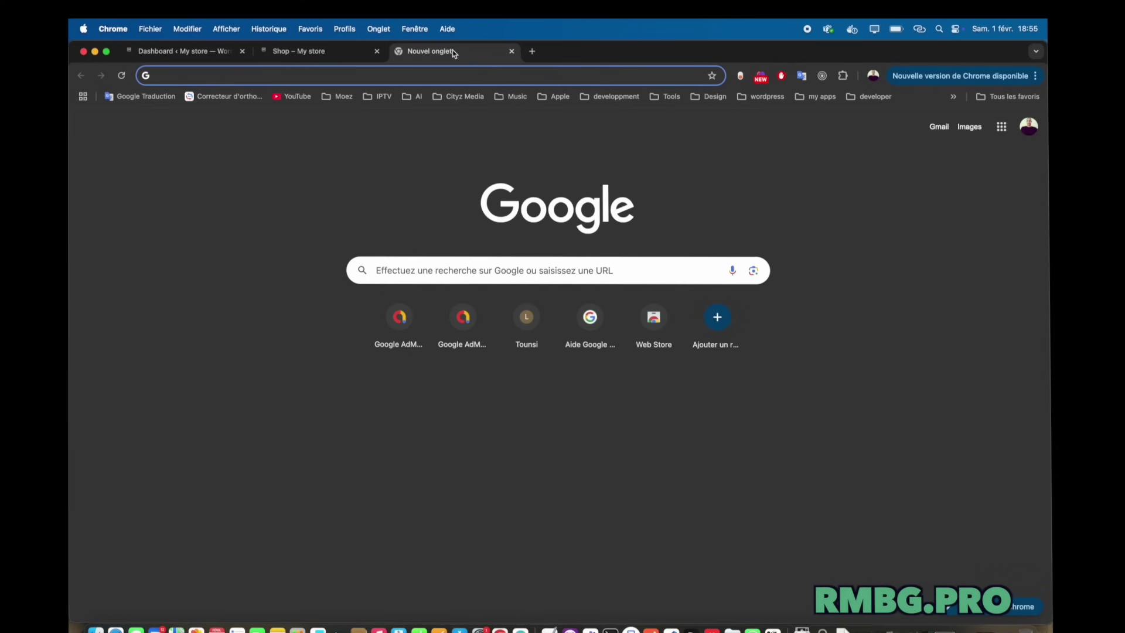
key("super+w")
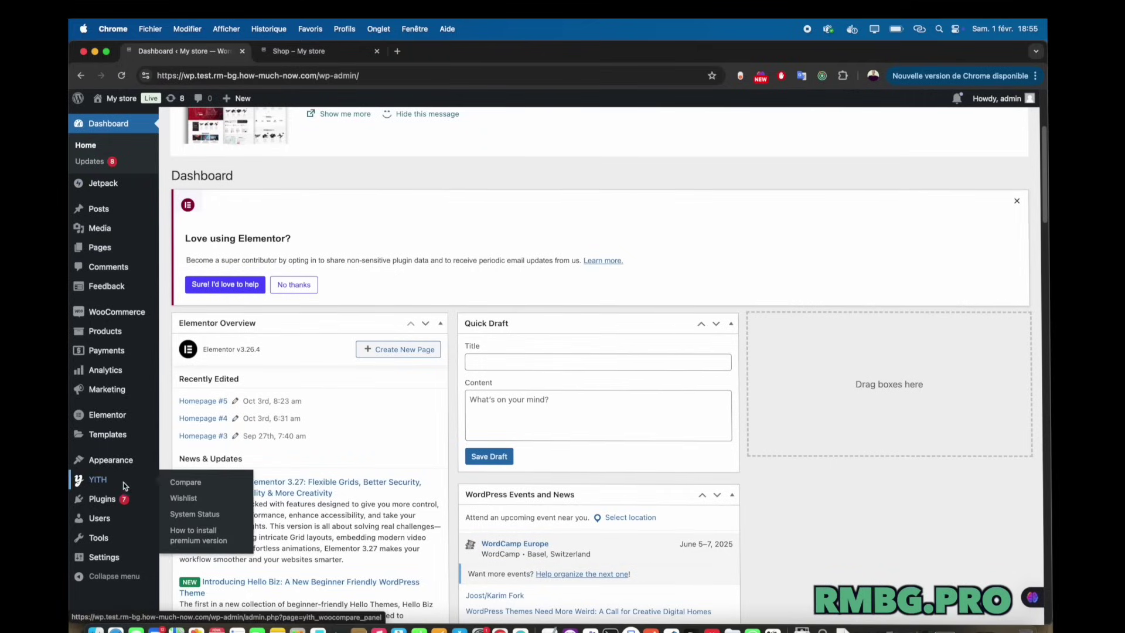
Search Add Plugins for image-background-remover, toggling the Upload Plugin panel open and closed.
left_click(110, 501)
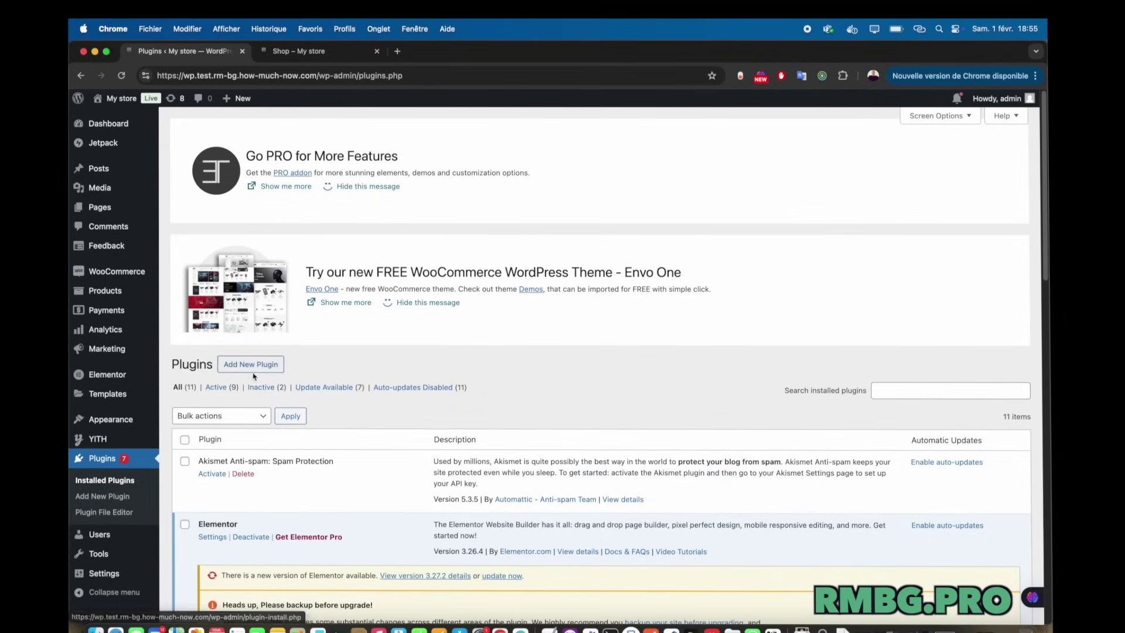
left_click(253, 370)
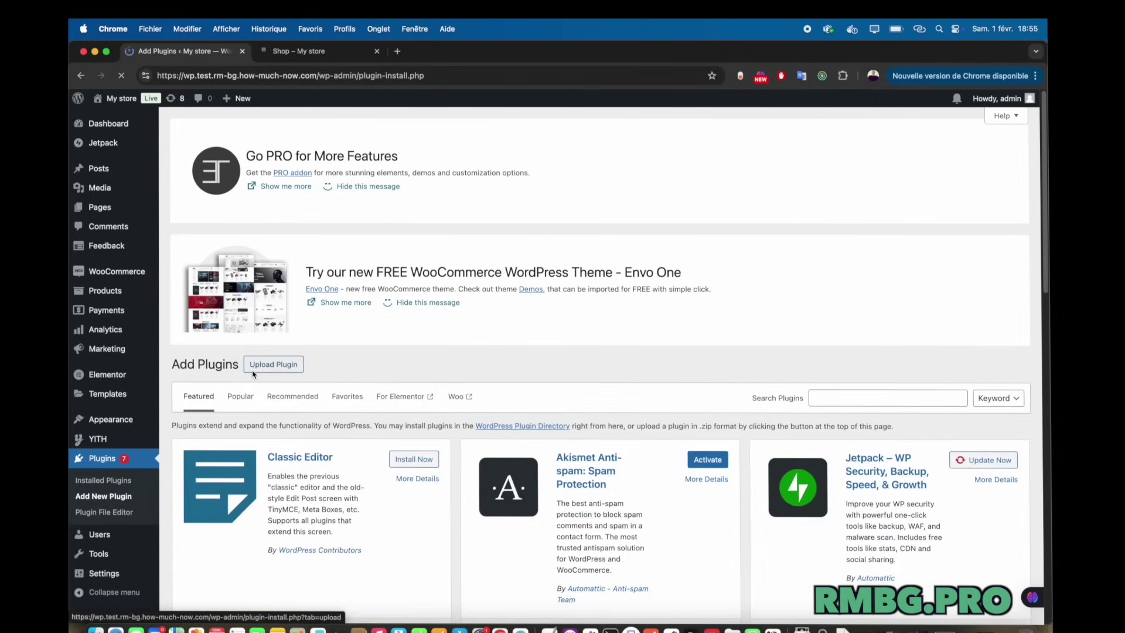
left_click(868, 400)
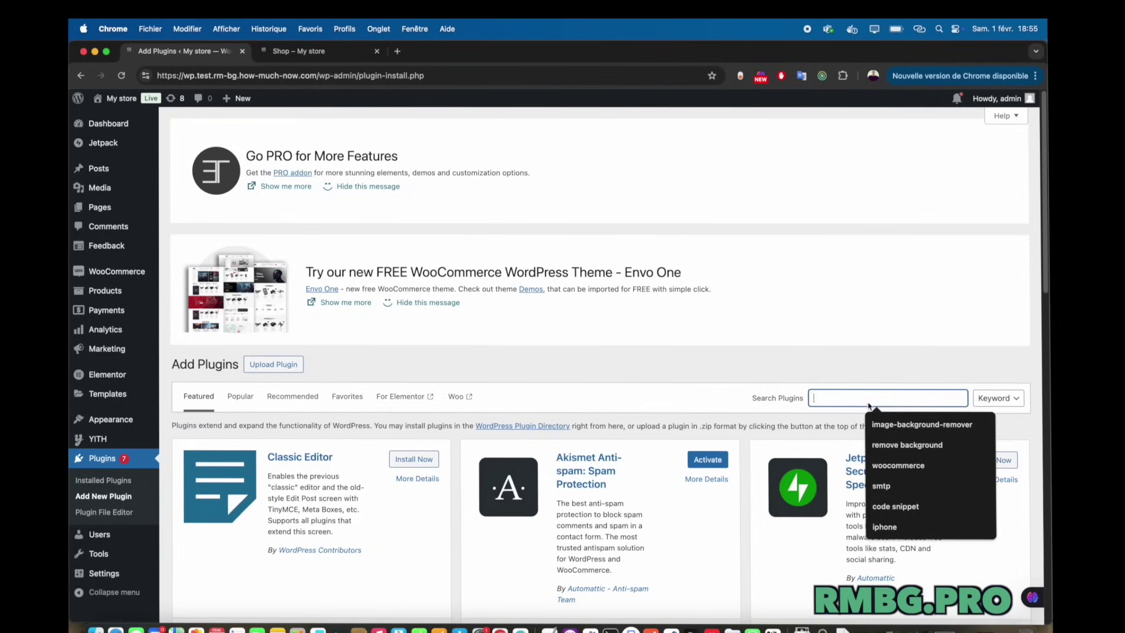
left_click(877, 425)
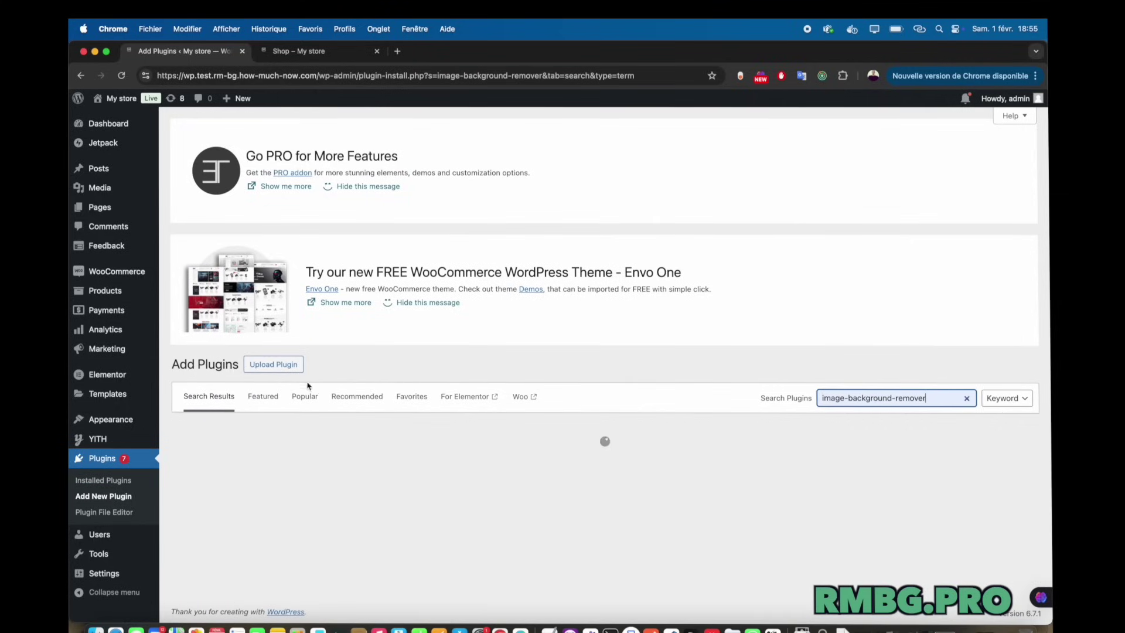
left_click(290, 366)
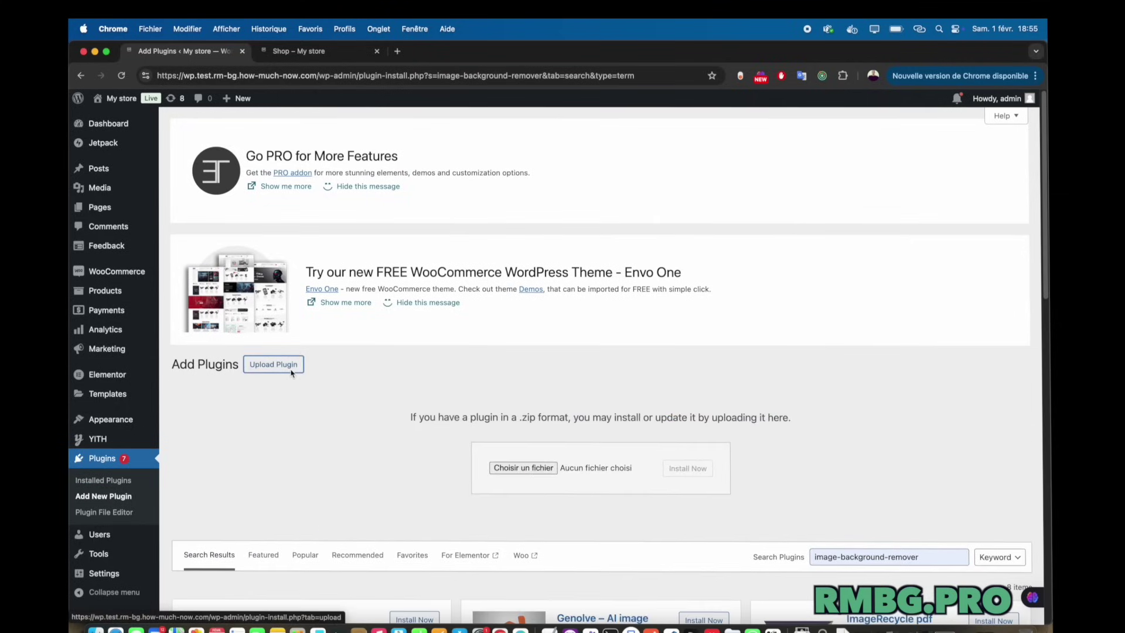
left_click(276, 365)
scroll(324, 373, "down", 8)
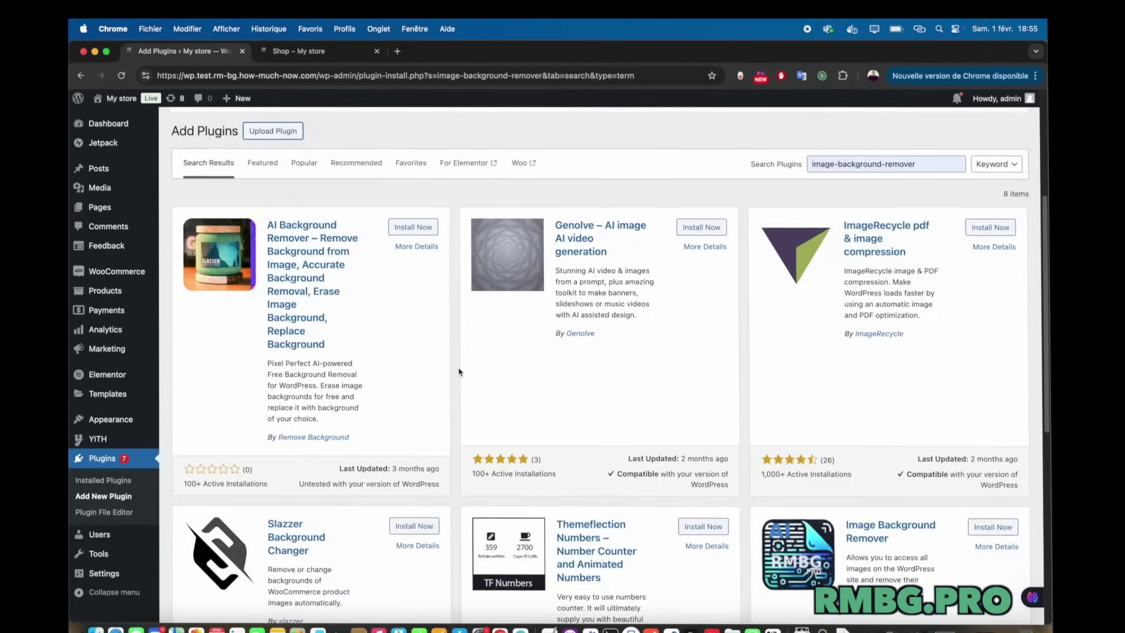
scroll(900, 209, "up", 1)
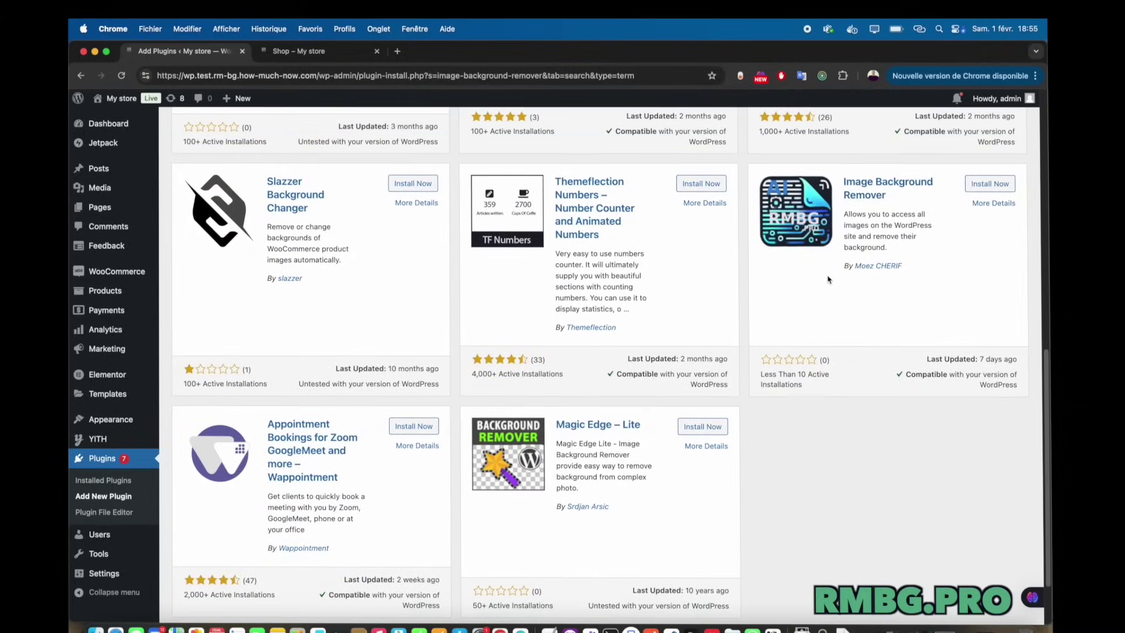
Open the Image Background Remover details and review its before-and-after screenshots.
left_click(885, 185)
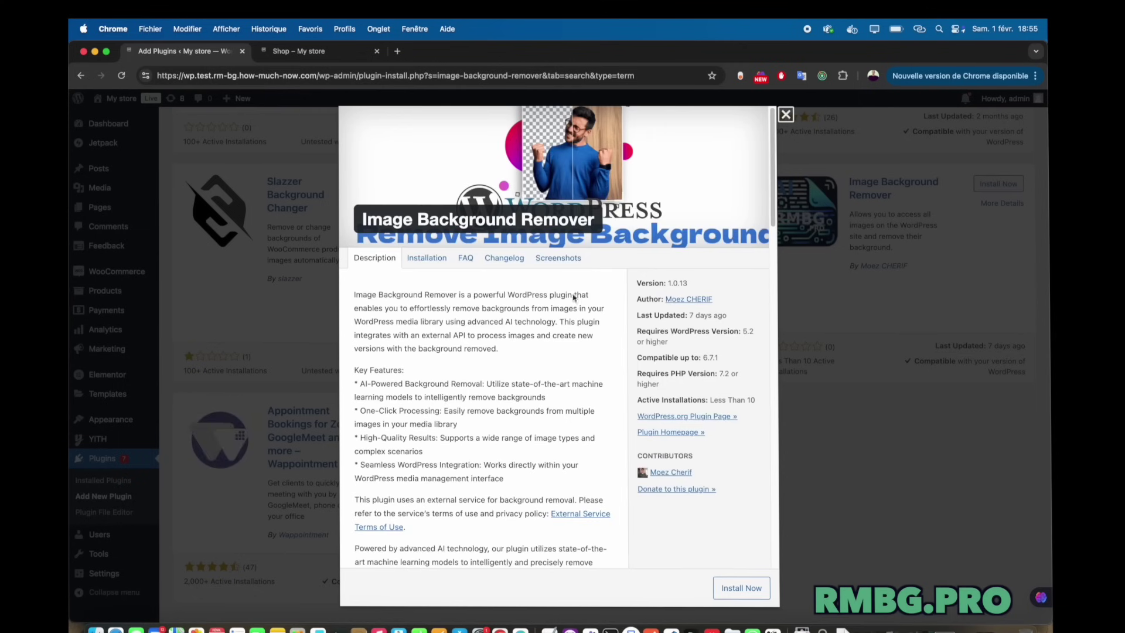
left_click(560, 259)
scroll(549, 305, "down", 2)
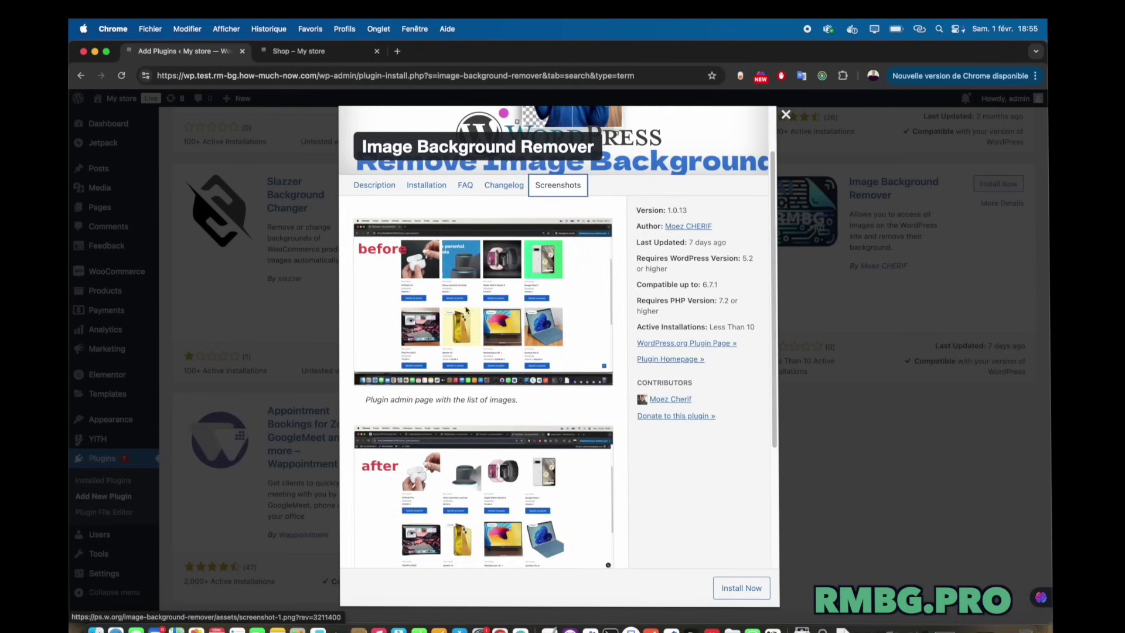
scroll(490, 351, "down", 3)
scroll(481, 405, "down", 5)
scroll(498, 469, "up", 6)
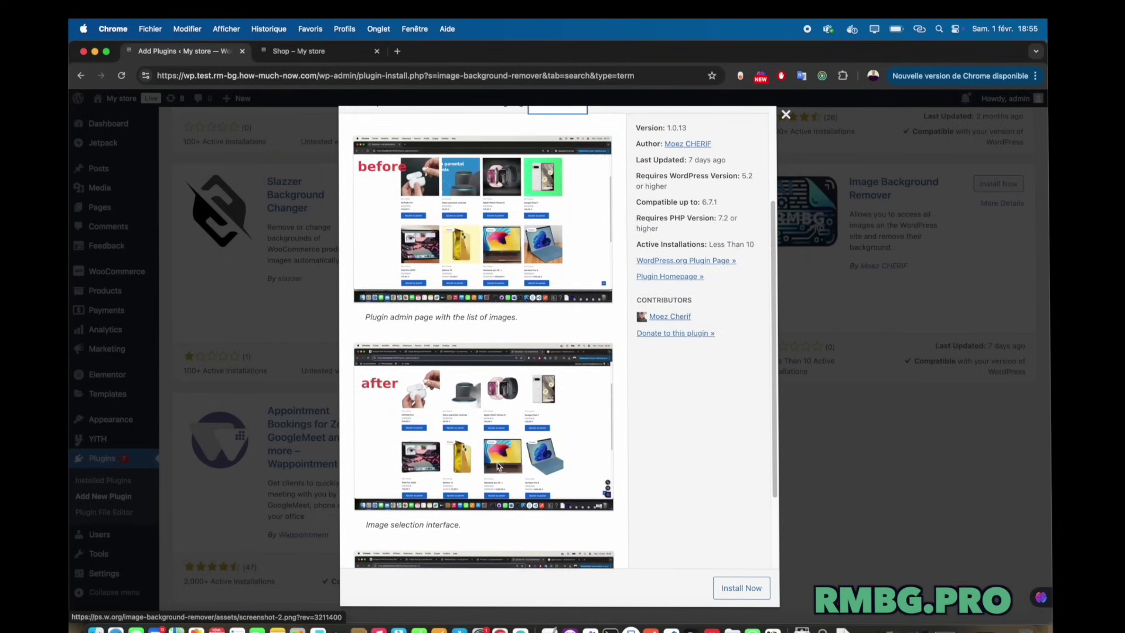
scroll(502, 469, "up", 2)
Install the Image Background Remover plugin and activate it.
left_click(732, 587)
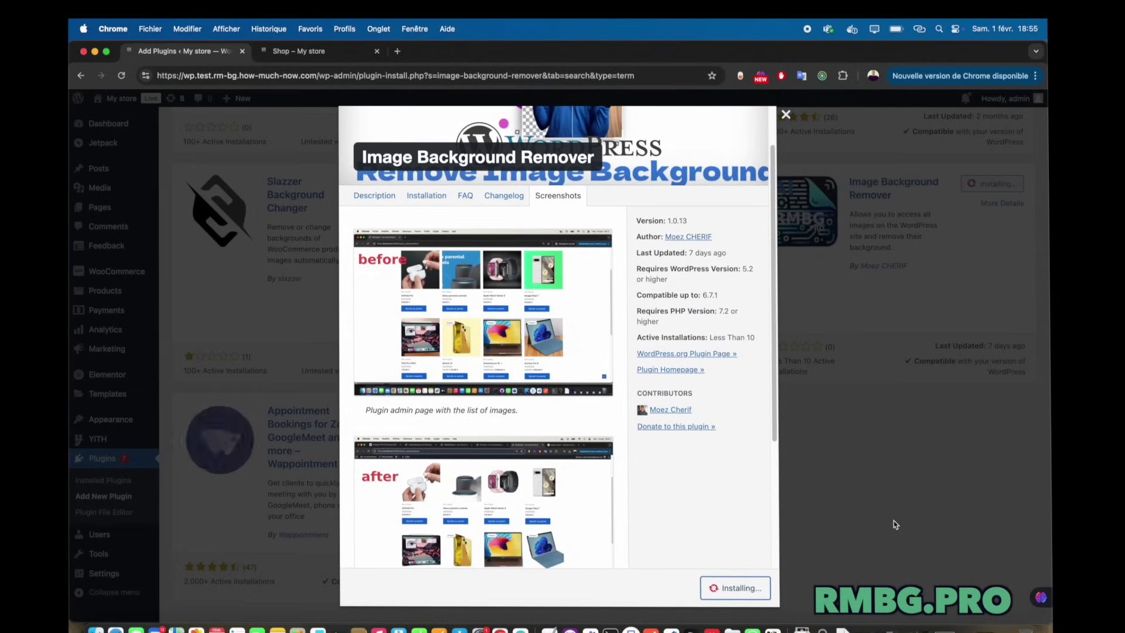
left_click(846, 562)
left_click(993, 184)
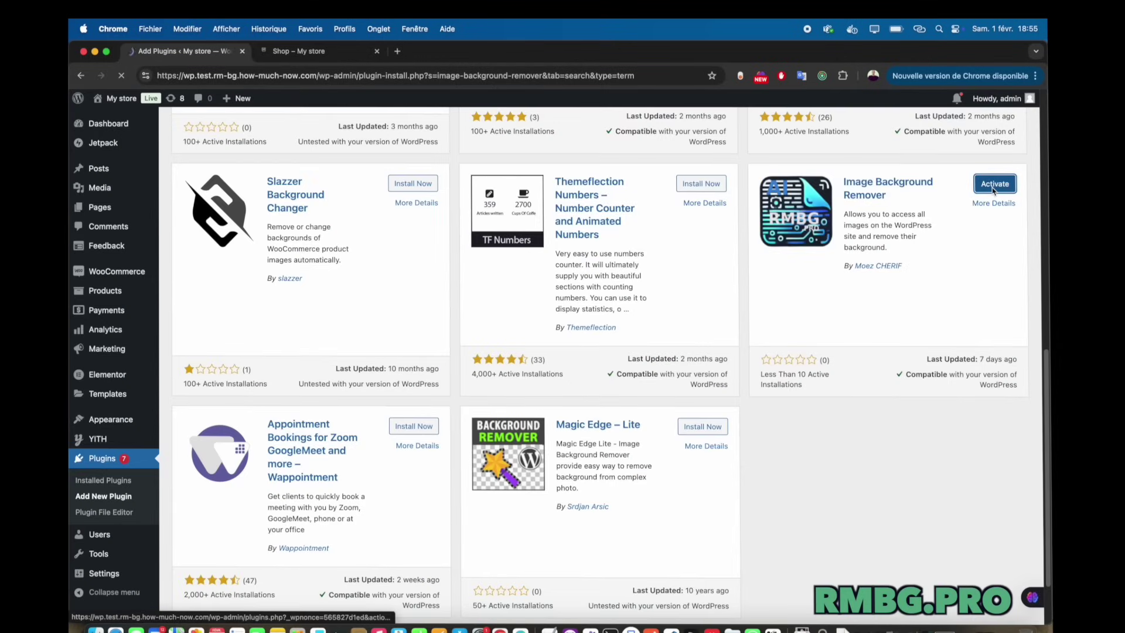
scroll(957, 230, "up", 3)
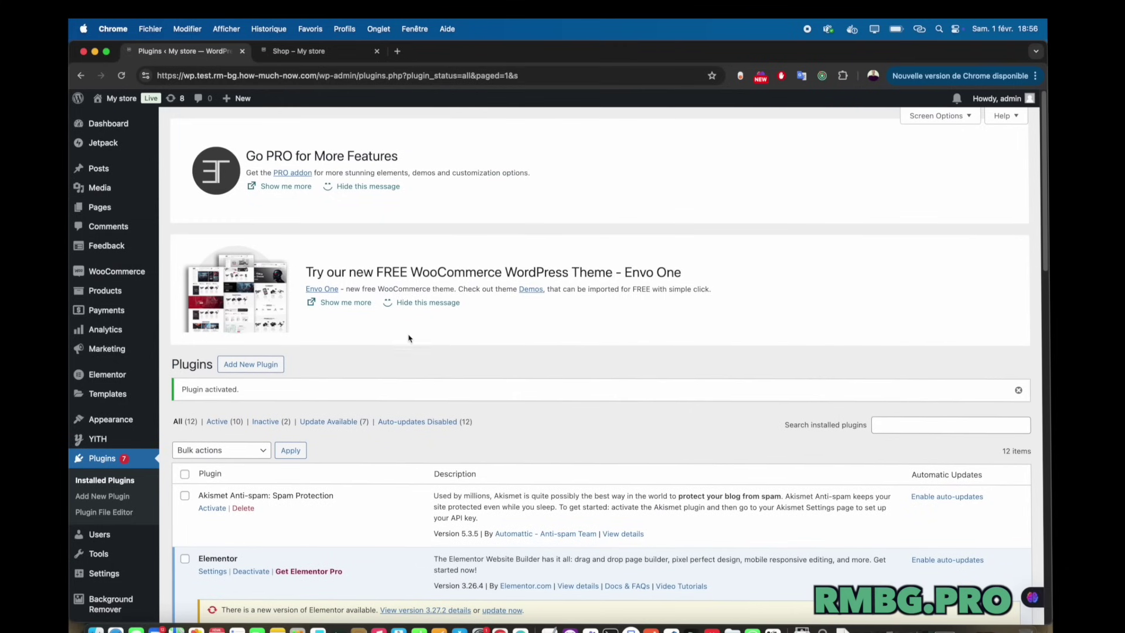
Follow the missing API key notice to the Background Remover Settings tab with its empty API Key field.
scroll(420, 338, "down", 13)
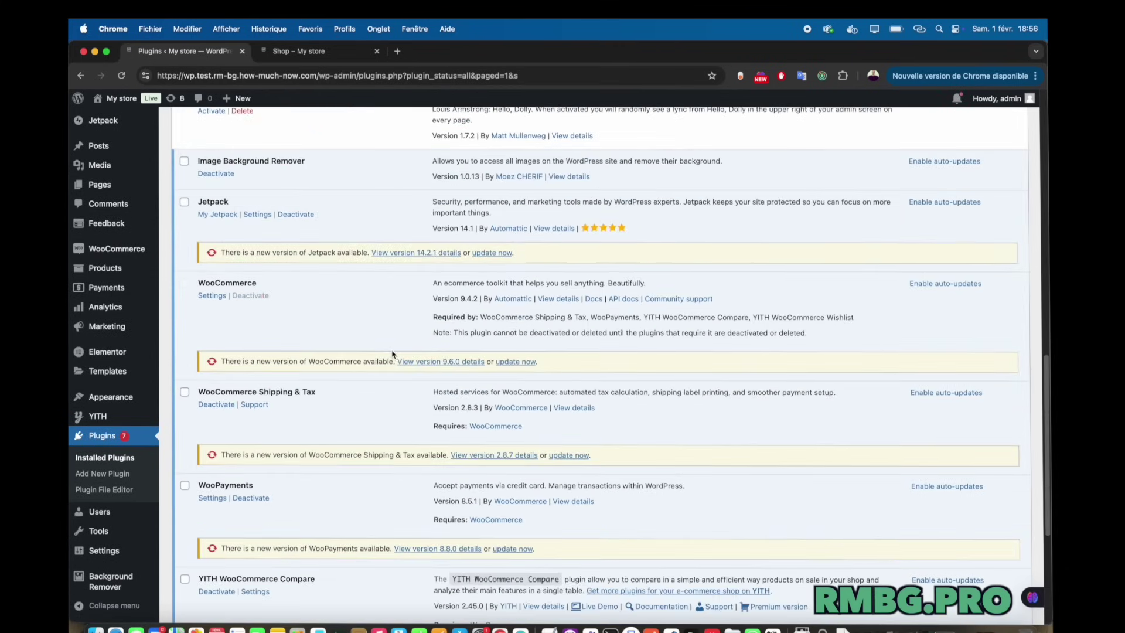
scroll(392, 354, "up", 1)
left_click_drag(305, 177, 196, 180)
scroll(108, 509, "down", 5)
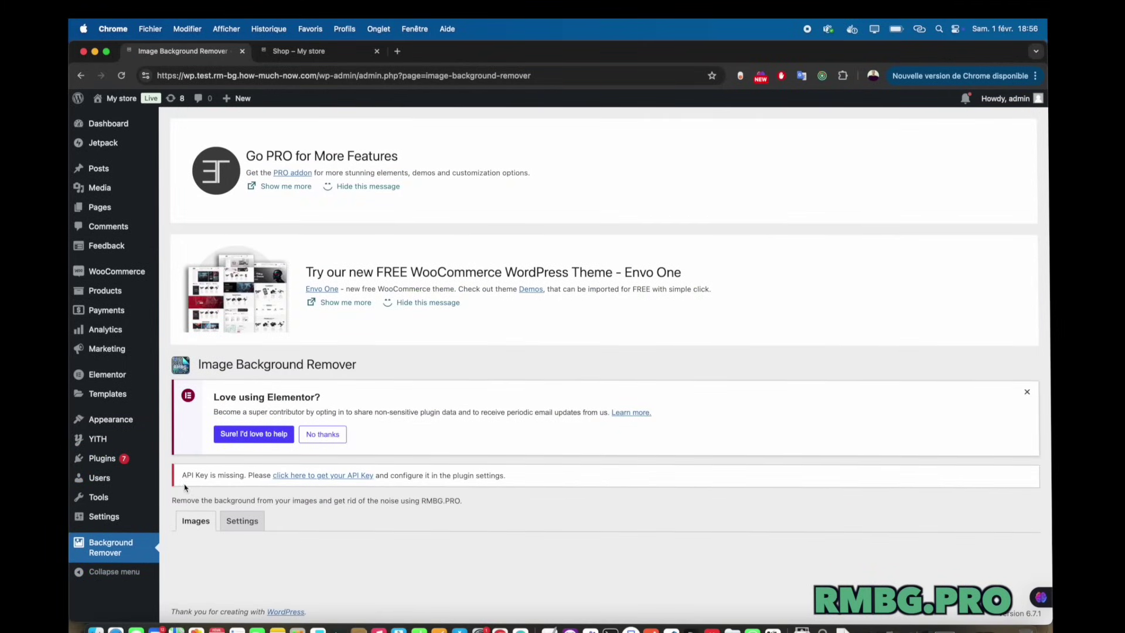
left_click_drag(181, 479, 539, 475)
left_click(539, 476)
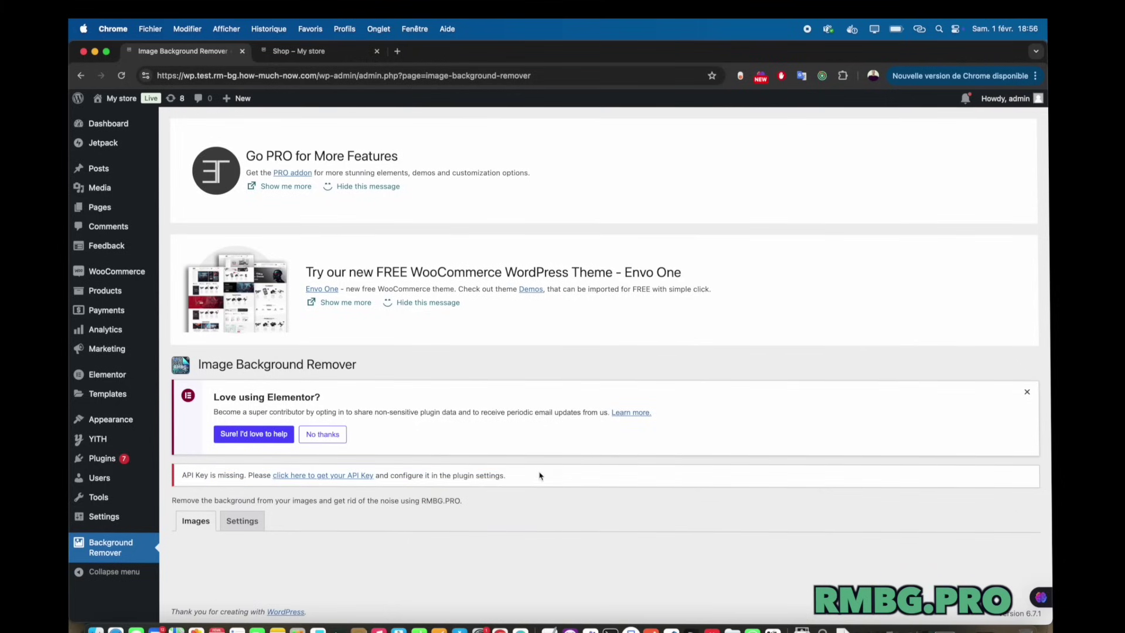
left_click(300, 477)
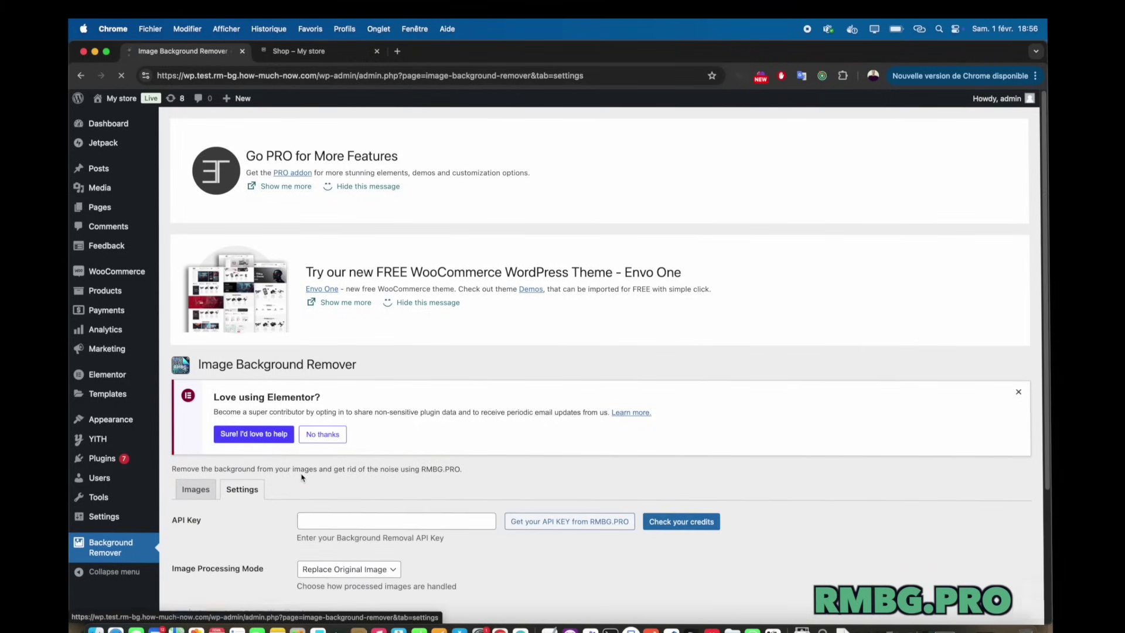
scroll(314, 485, "down", 3)
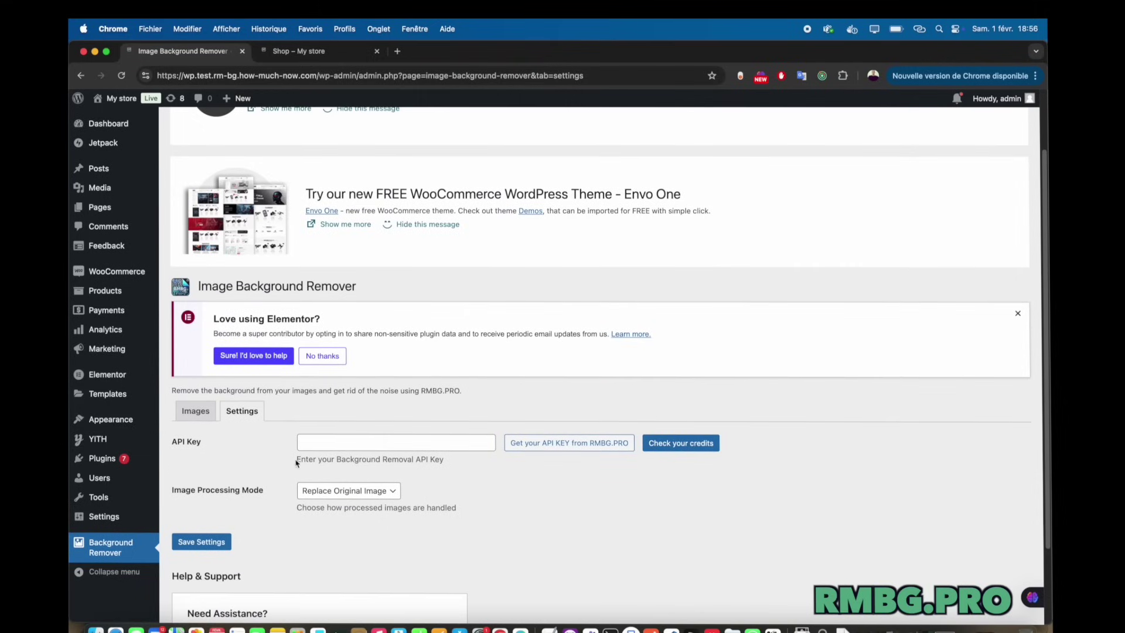
left_click_drag(294, 460, 445, 462)
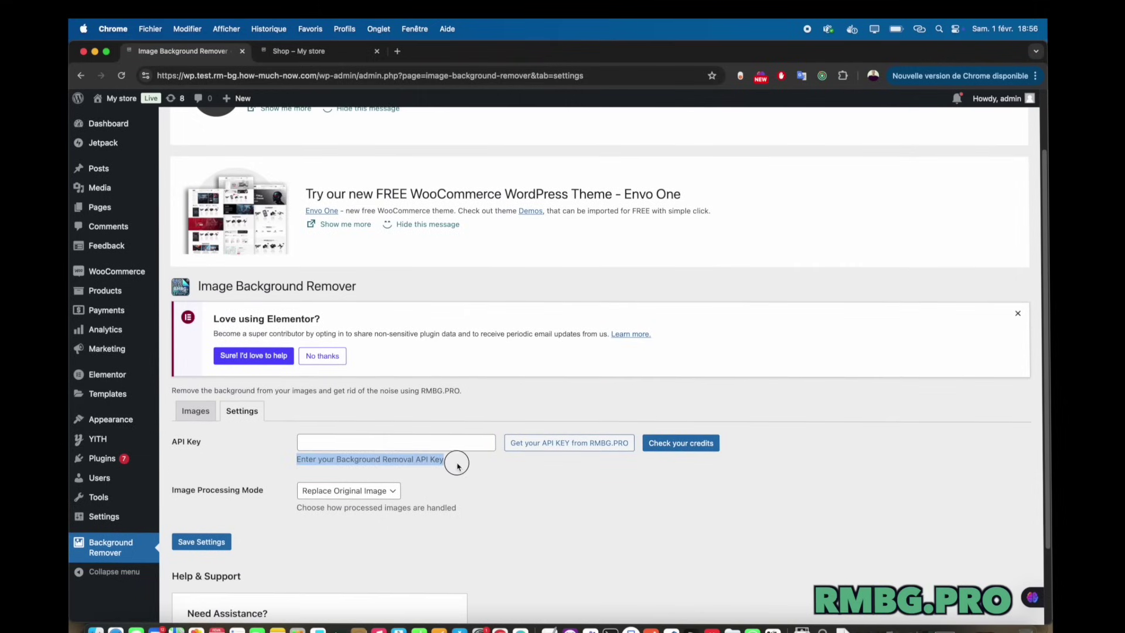
left_click(551, 528)
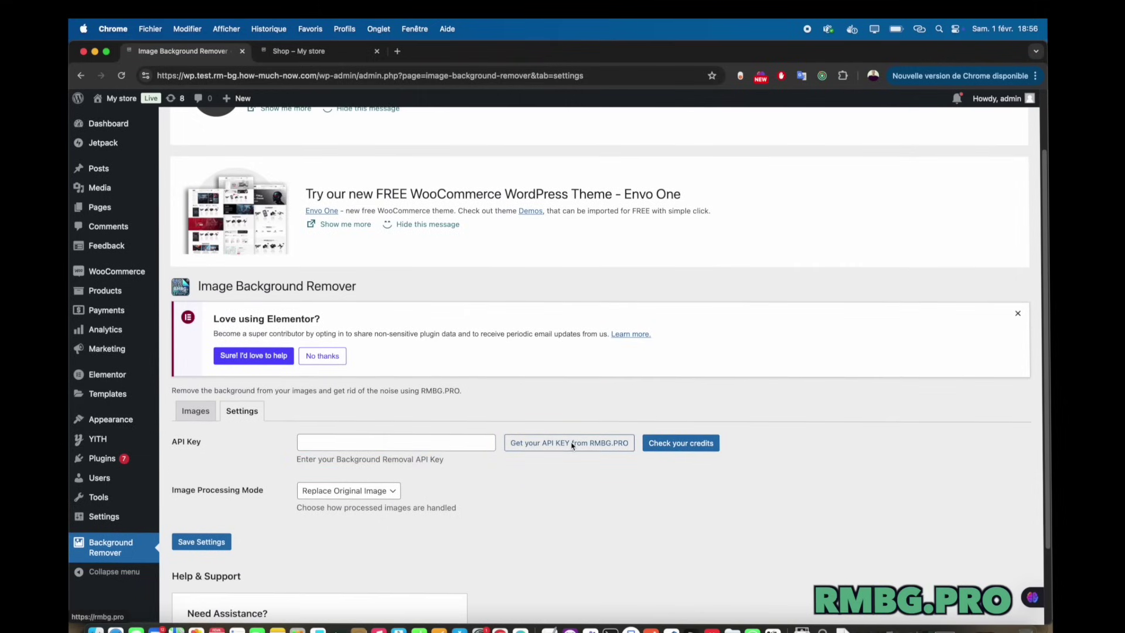
Sign in to RMBG.PRO with Google and copy the account's API key, noting 10 available credits.
left_click(572, 444)
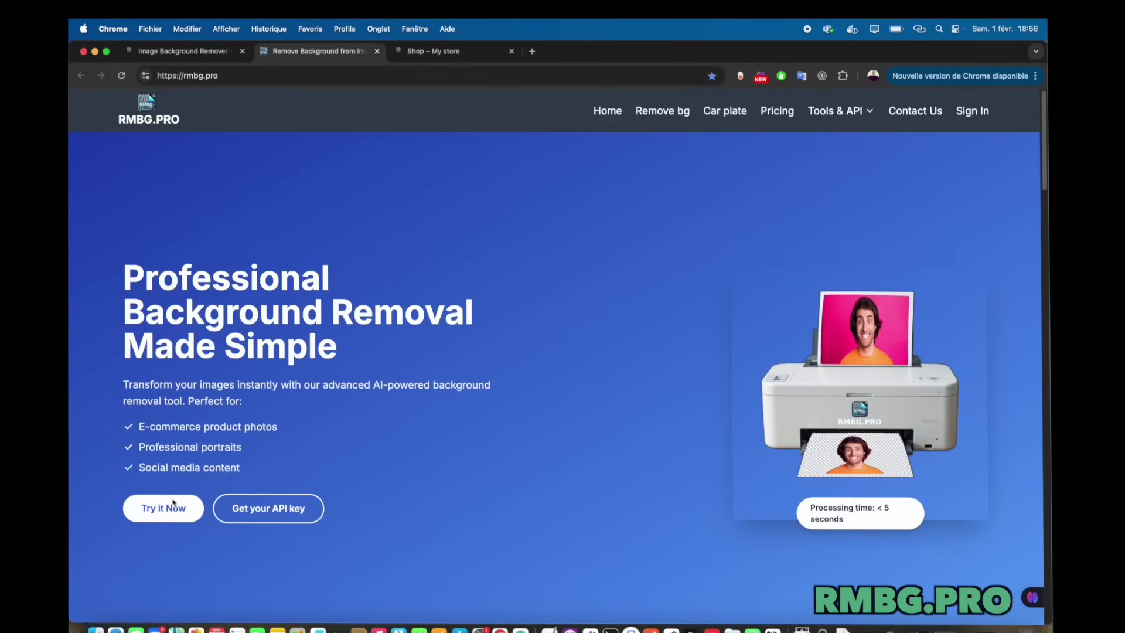
left_click(289, 521)
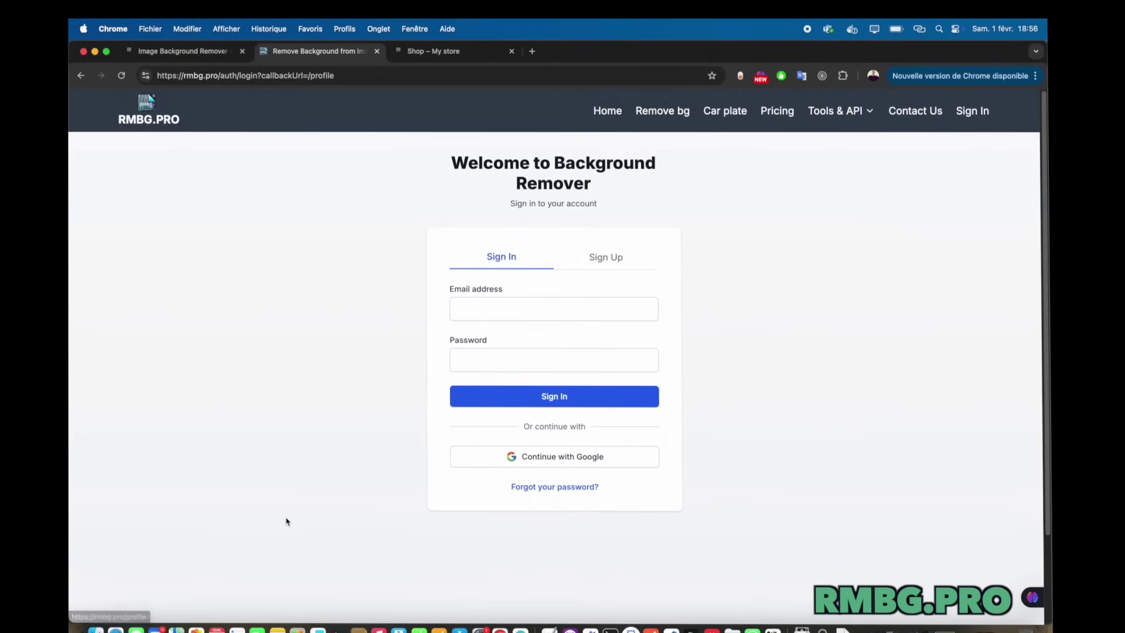
left_click(572, 457)
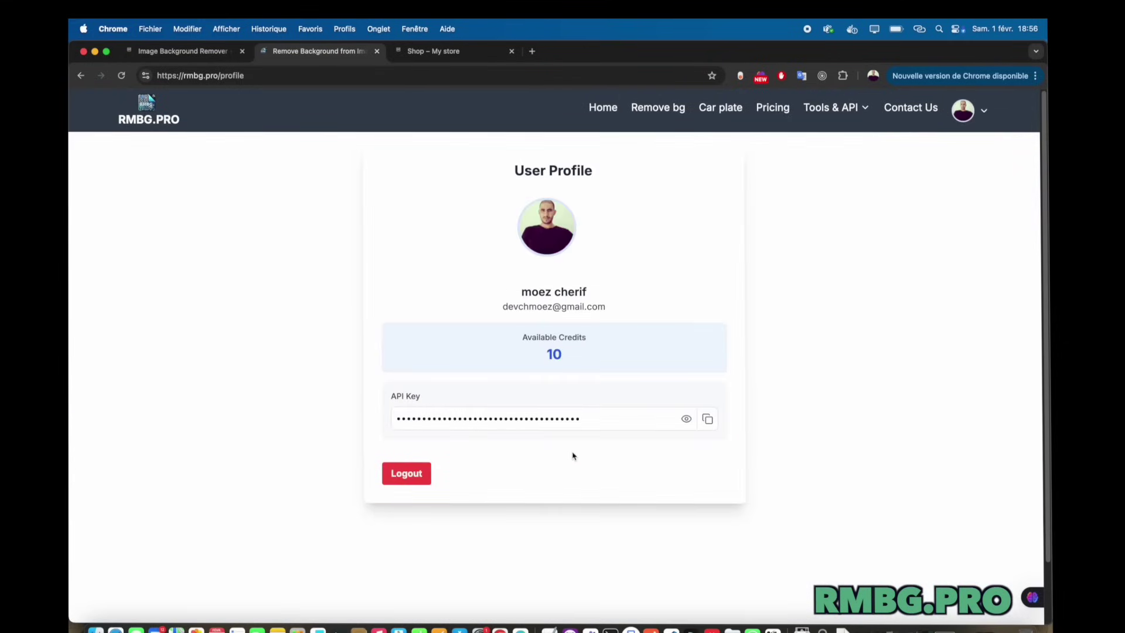
left_click_drag(515, 338, 585, 363)
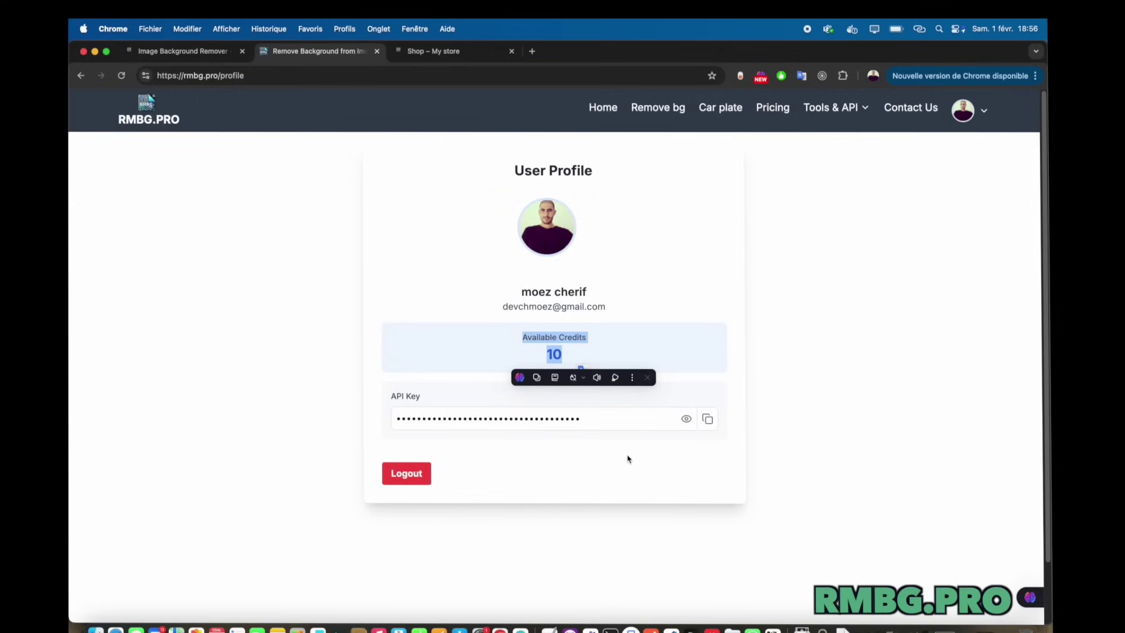
left_click(708, 419)
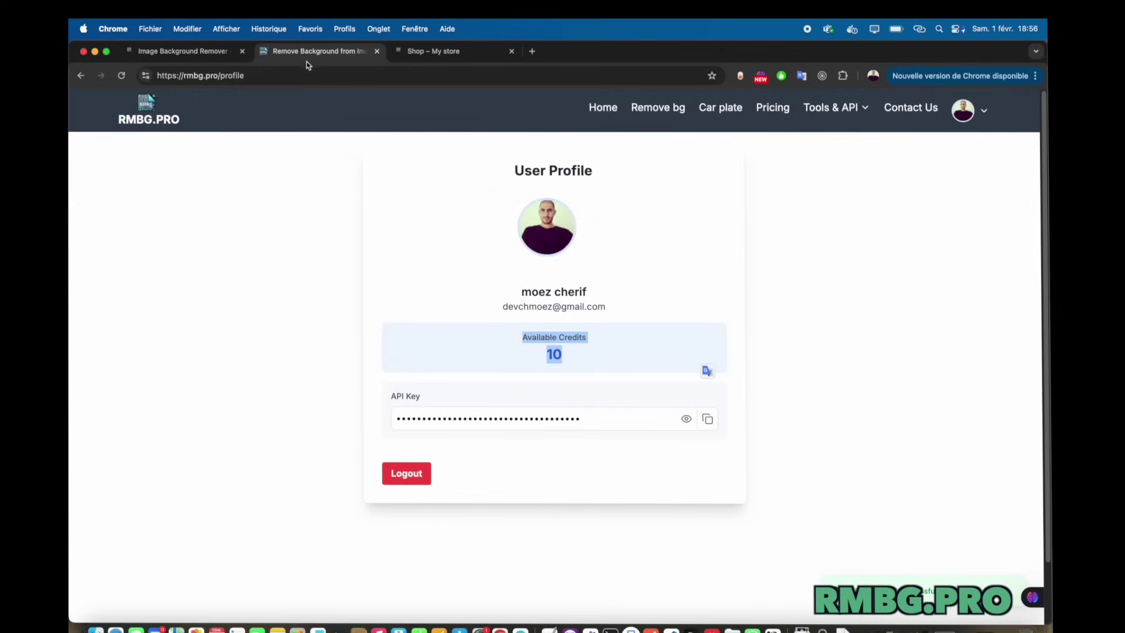
Paste the API key, set processing mode to create a new image, and save the settings.
key("super+w")
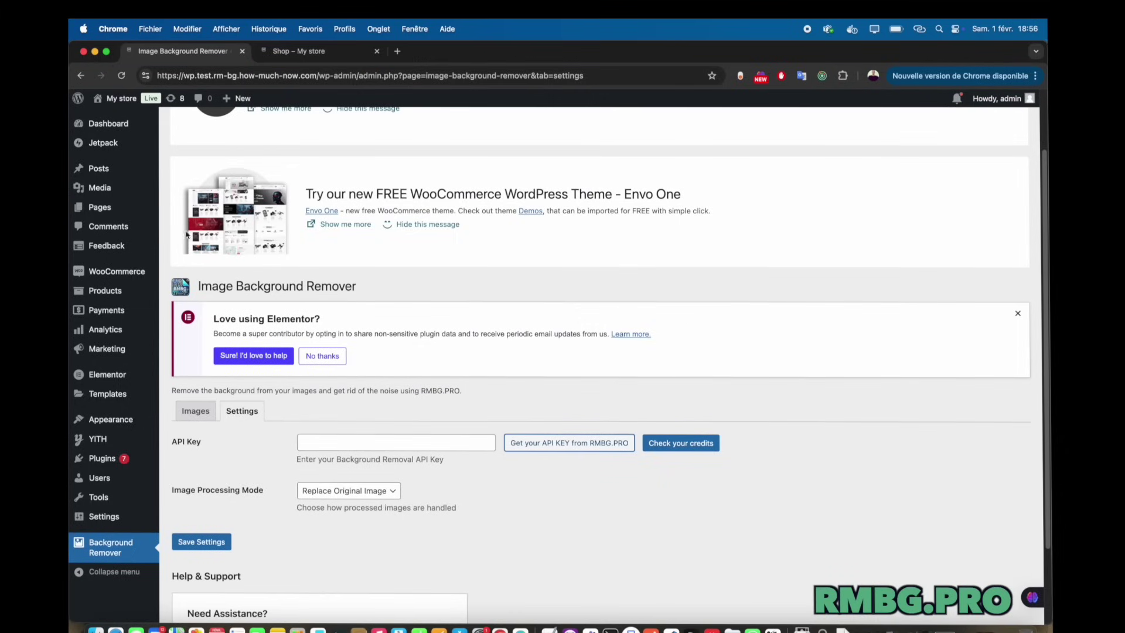
left_click(318, 440)
key("super+v")
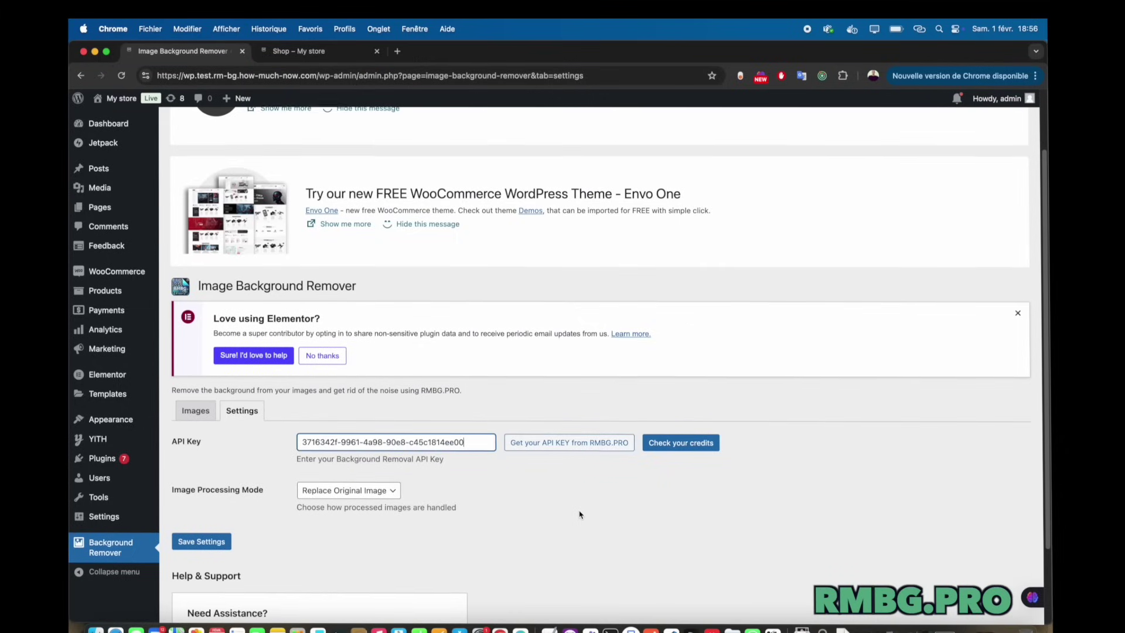
scroll(580, 514, "down", 3)
left_click(359, 408)
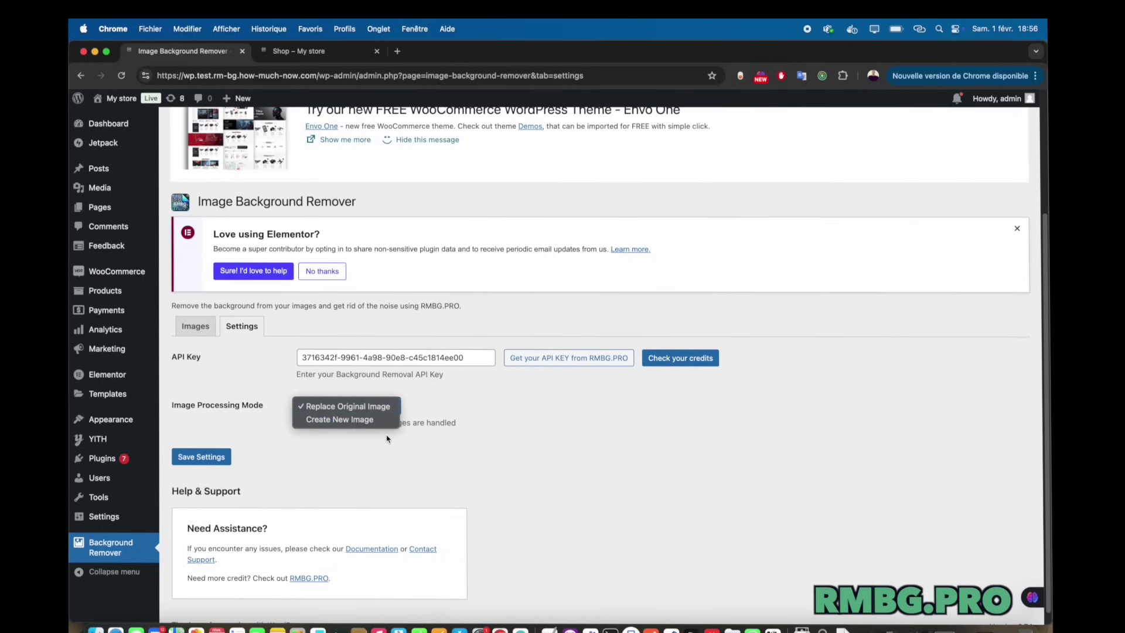
left_click(378, 420)
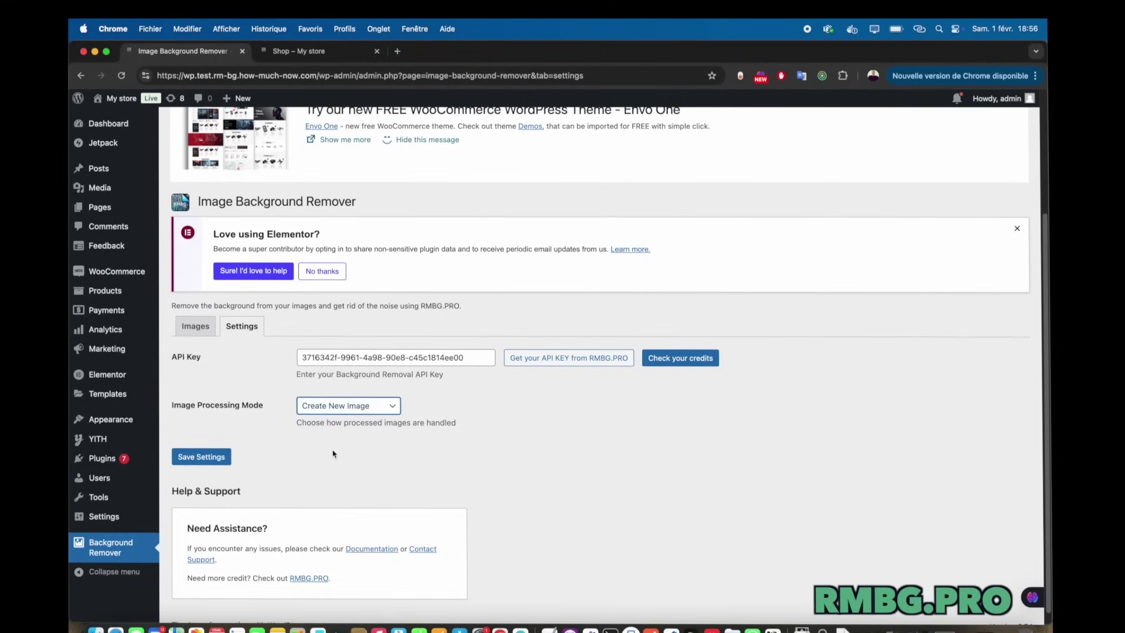
left_click(218, 458)
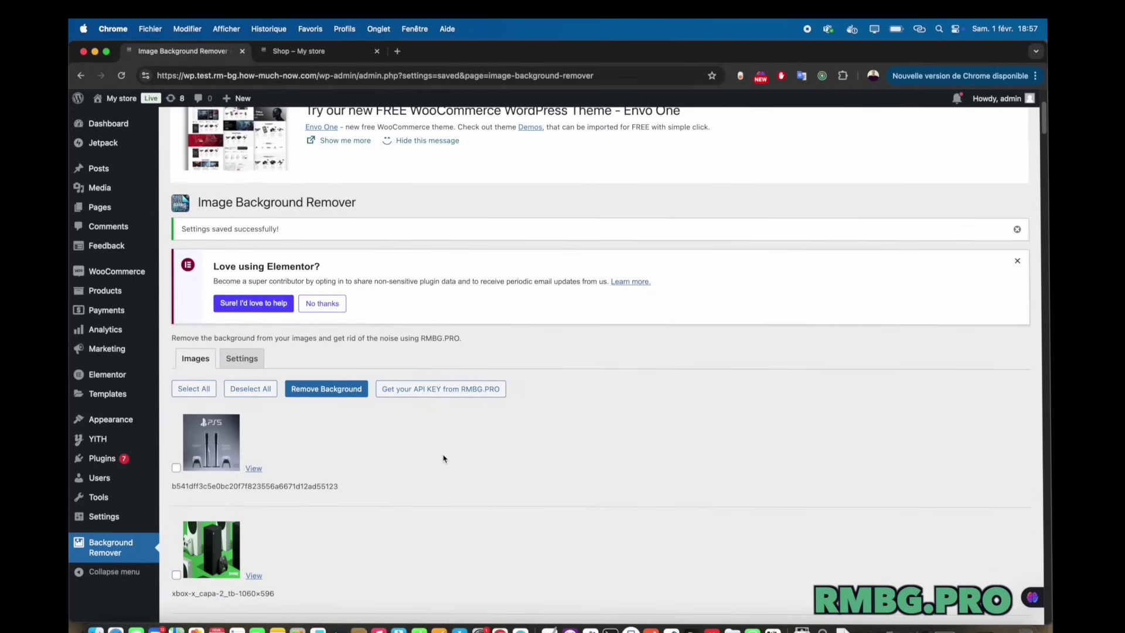
Scroll the media image list and preview the full-size NextPit iPad image.
scroll(444, 459, "down", 10)
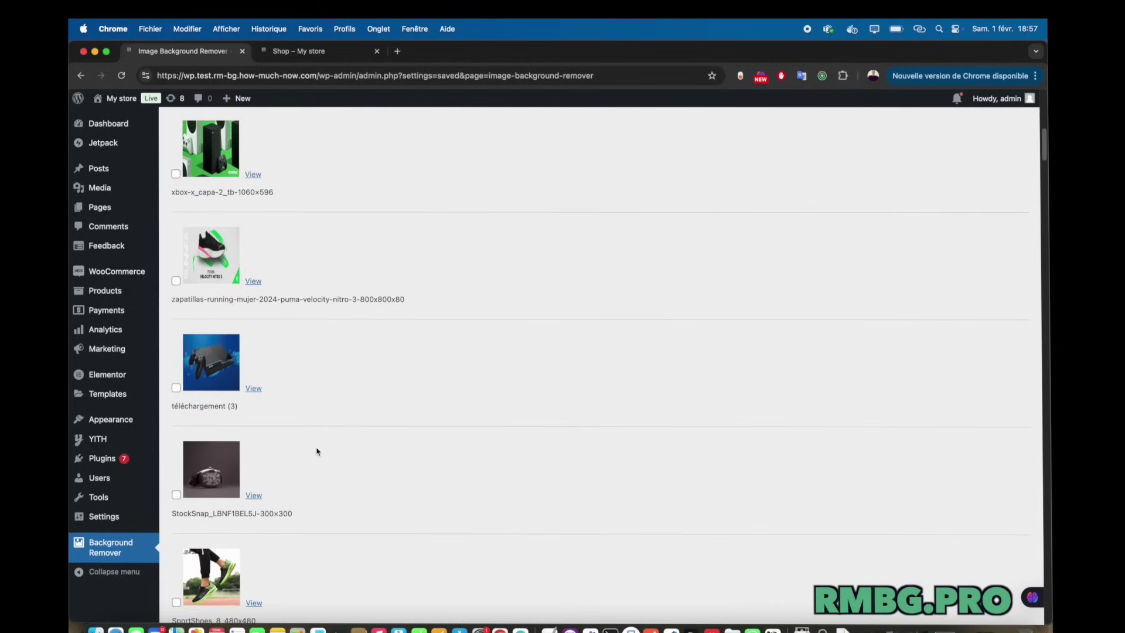
scroll(316, 452, "down", 20)
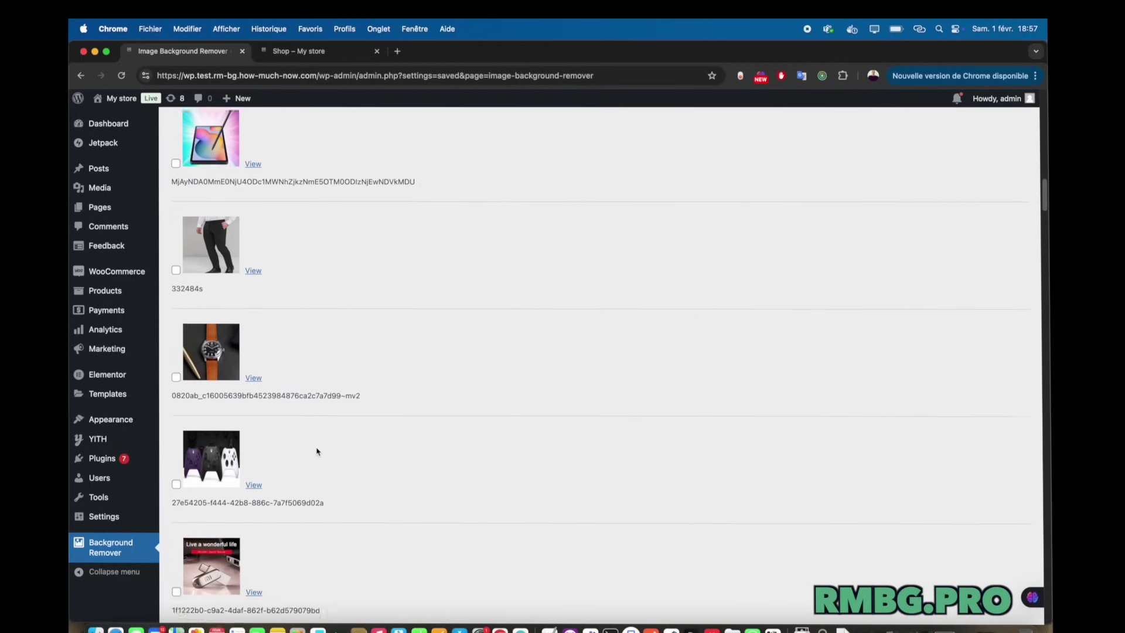
scroll(317, 452, "down", 10)
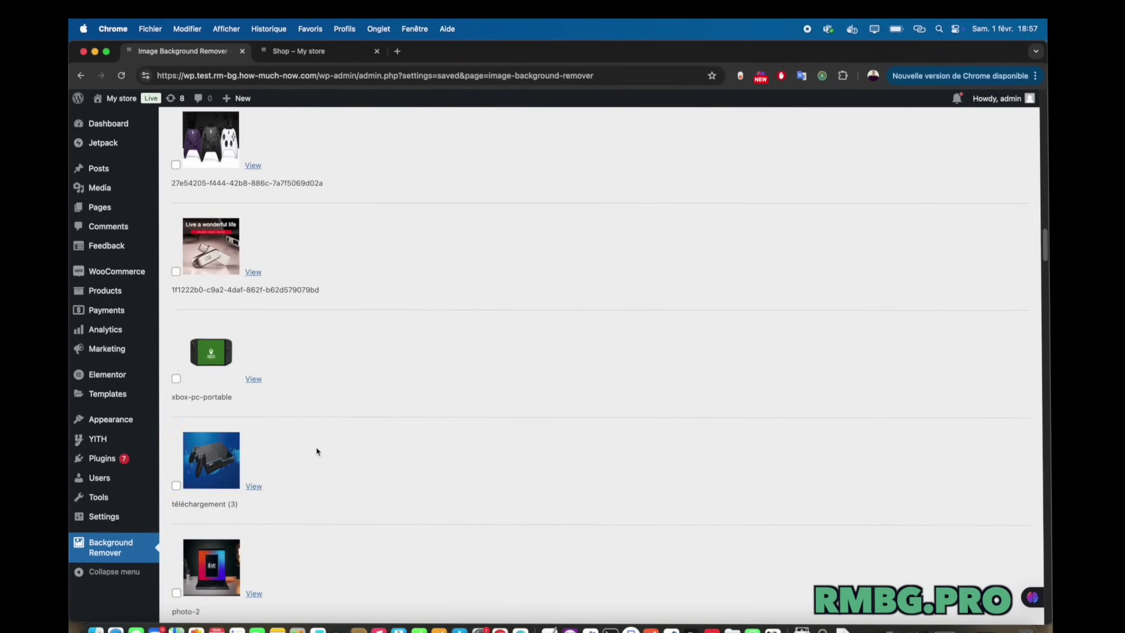
scroll(316, 451, "down", 20)
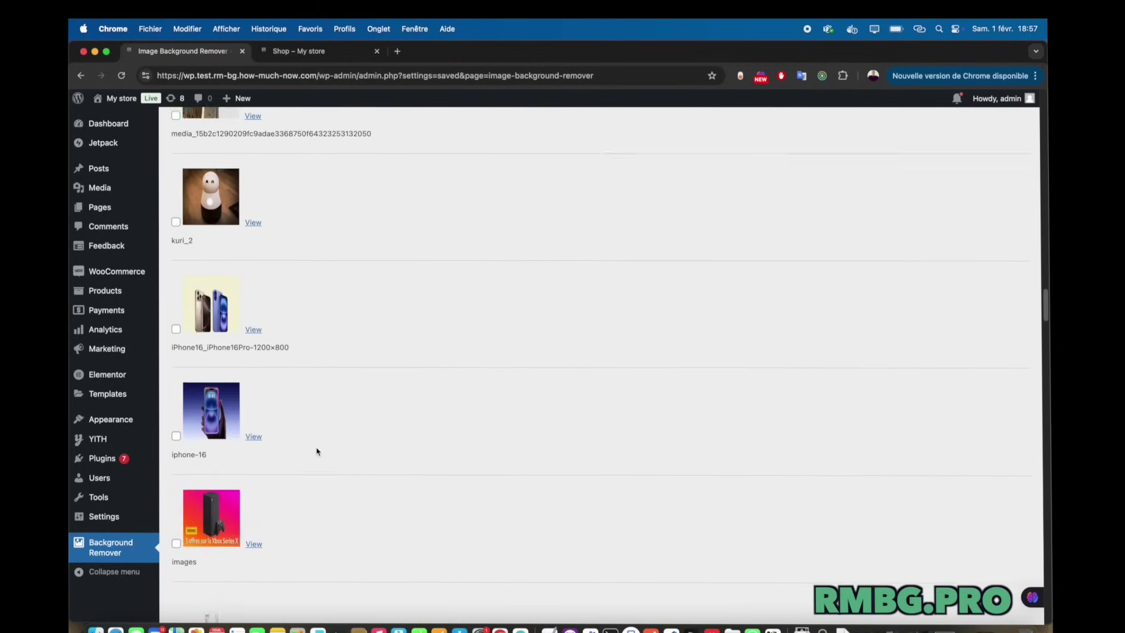
scroll(316, 451, "down", 15)
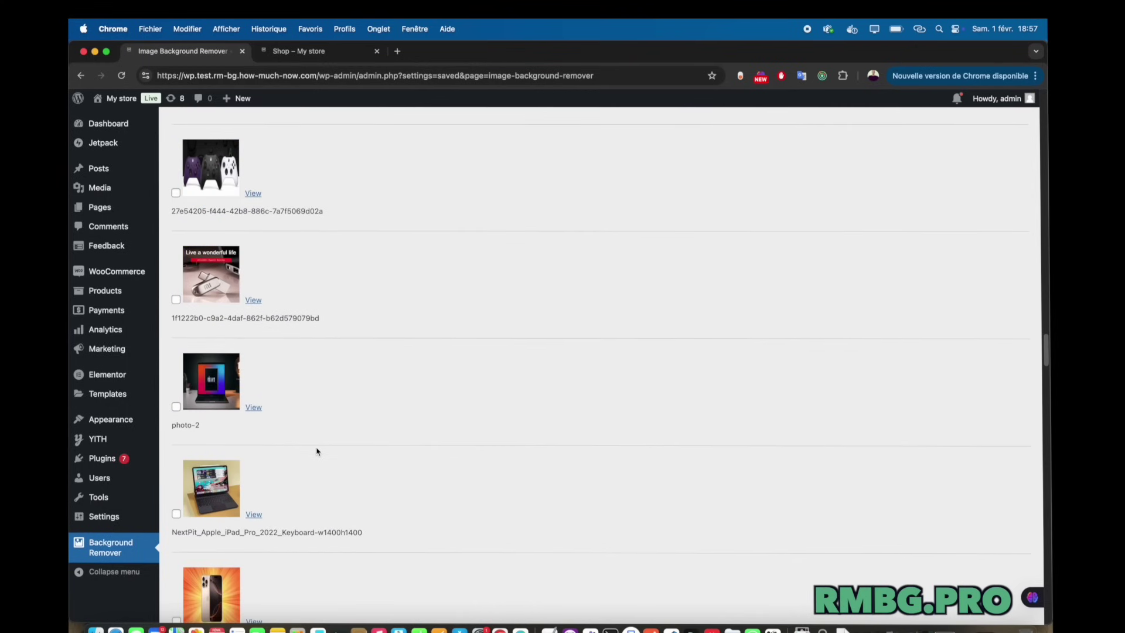
scroll(317, 451, "down", 1)
left_click(254, 512)
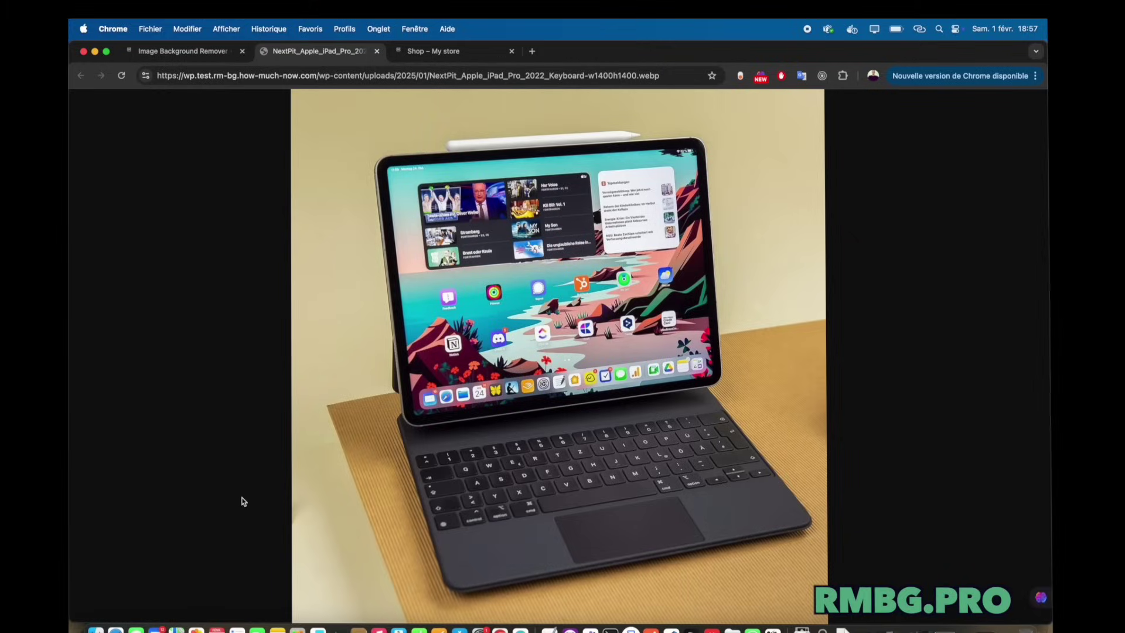
middle_click(321, 52)
Preview the full-size iphone-16 image and scroll through the remaining list.
scroll(334, 289, "down", 5)
scroll(342, 294, "down", 4)
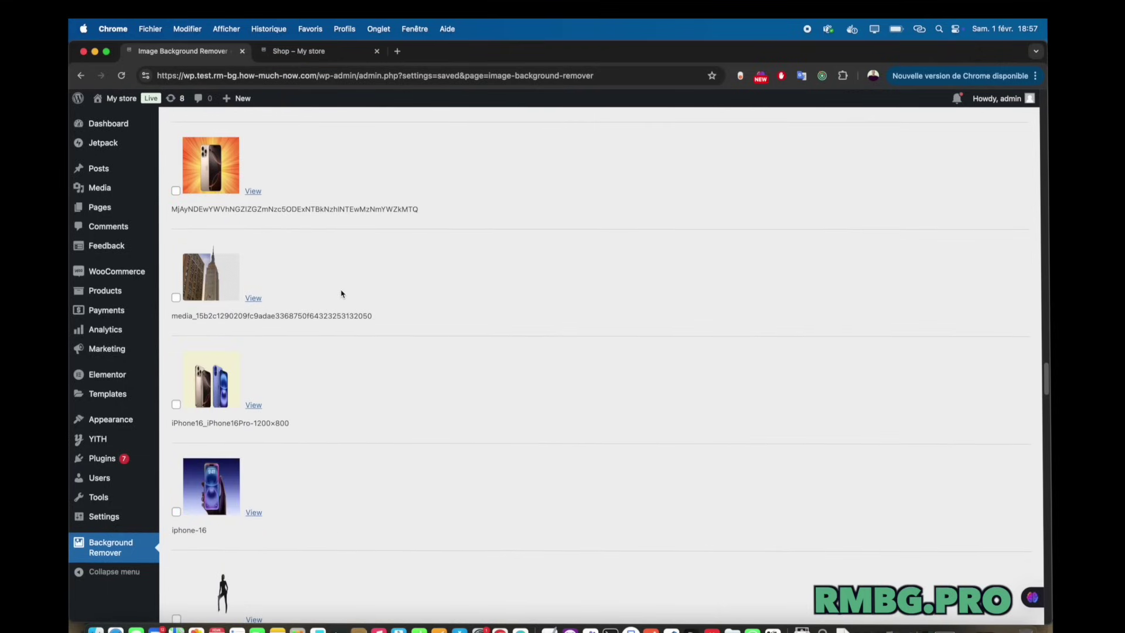
scroll(341, 294, "down", 1)
left_click(256, 434)
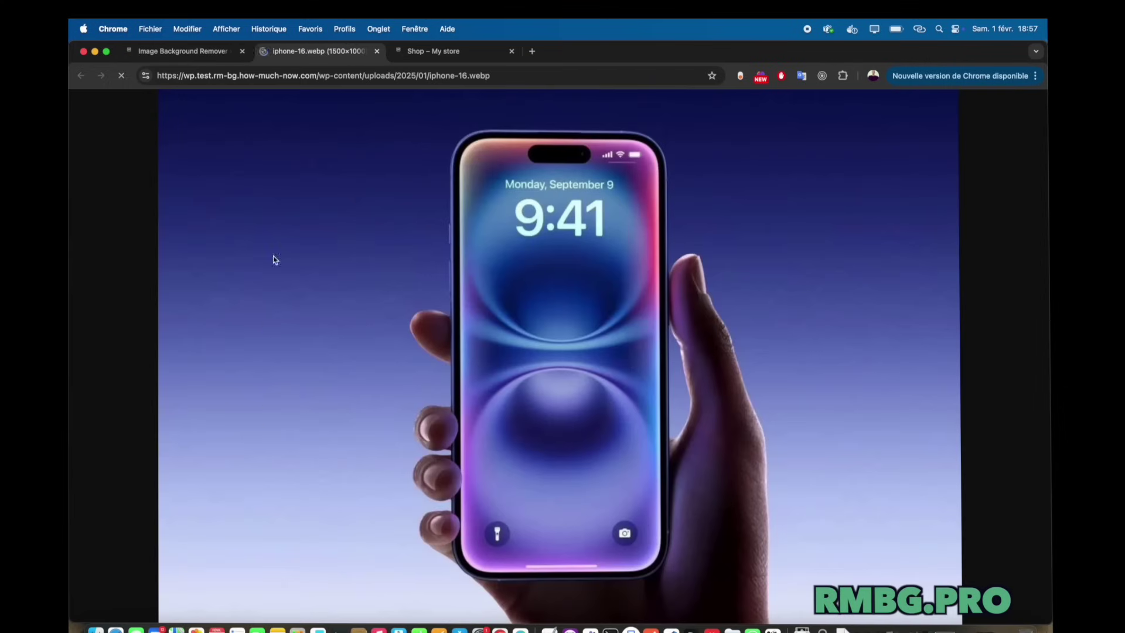
middle_click(307, 56)
scroll(329, 219, "down", 5)
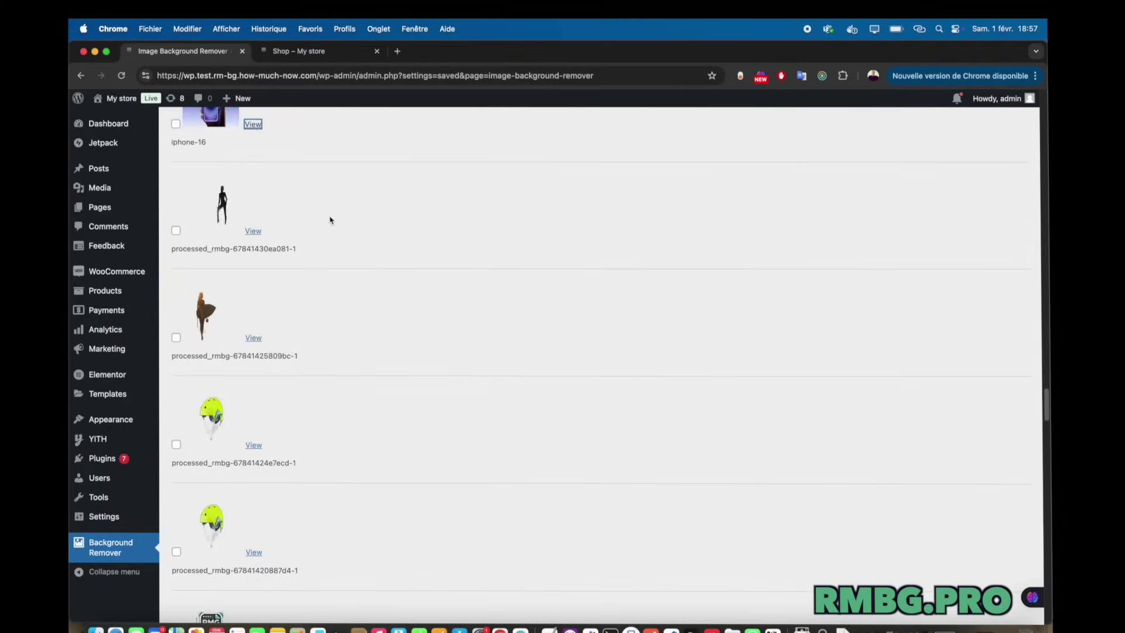
scroll(329, 219, "up", 9)
scroll(329, 219, "up", 9)
scroll(326, 213, "down", 4)
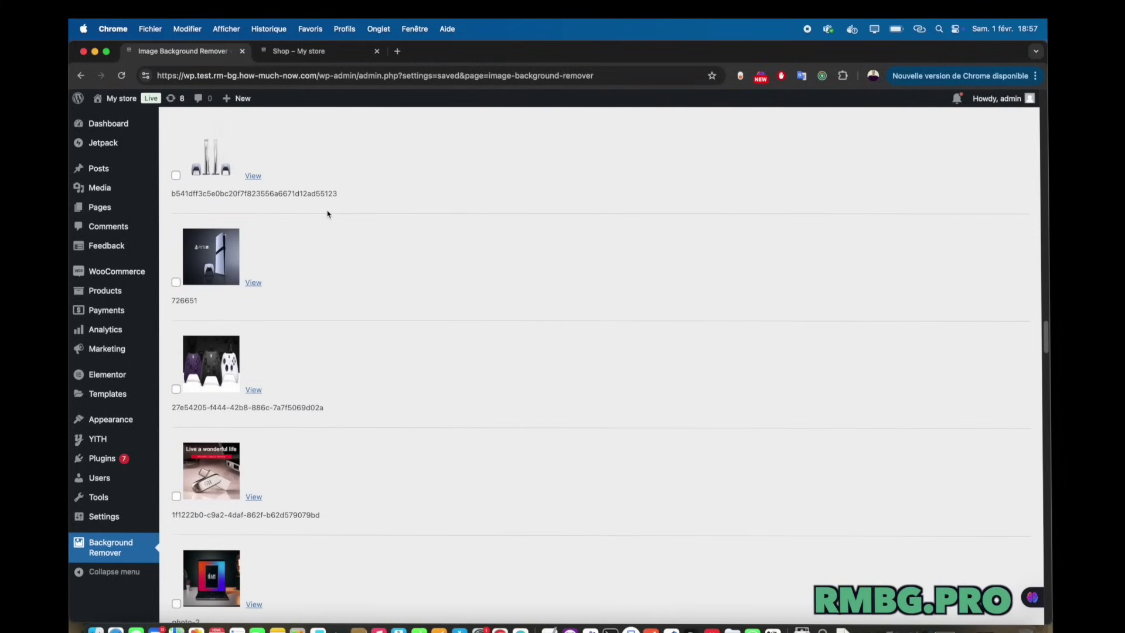
scroll(327, 213, "down", 5)
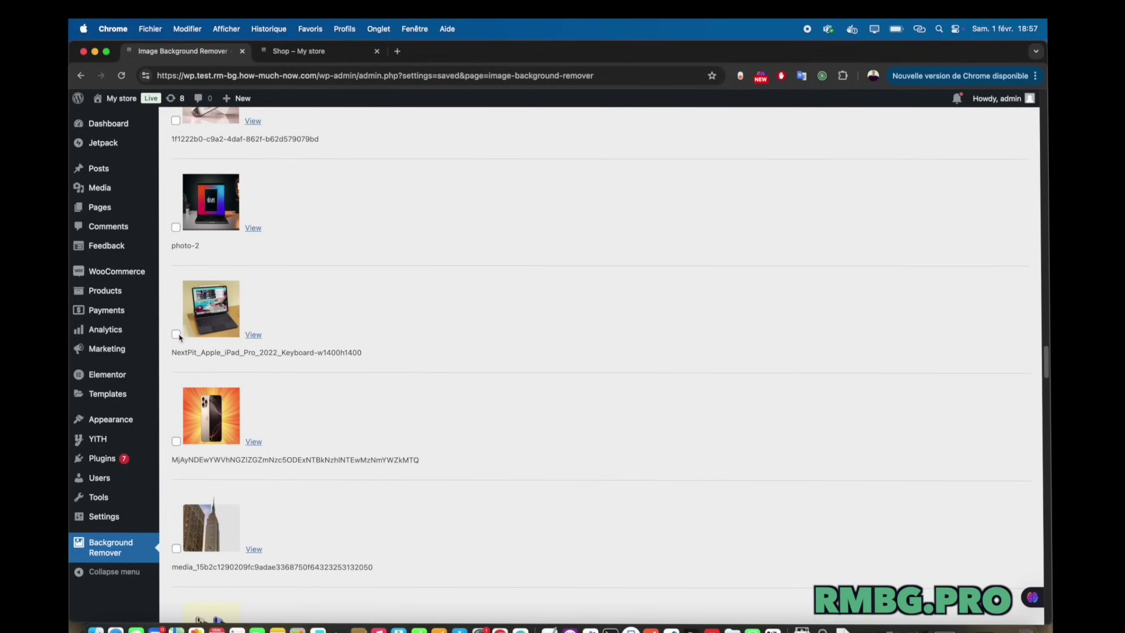
Select the NextPit iPad image in the plugin's image list.
left_click(176, 334)
scroll(270, 308, "down", 5)
scroll(270, 308, "up", 10)
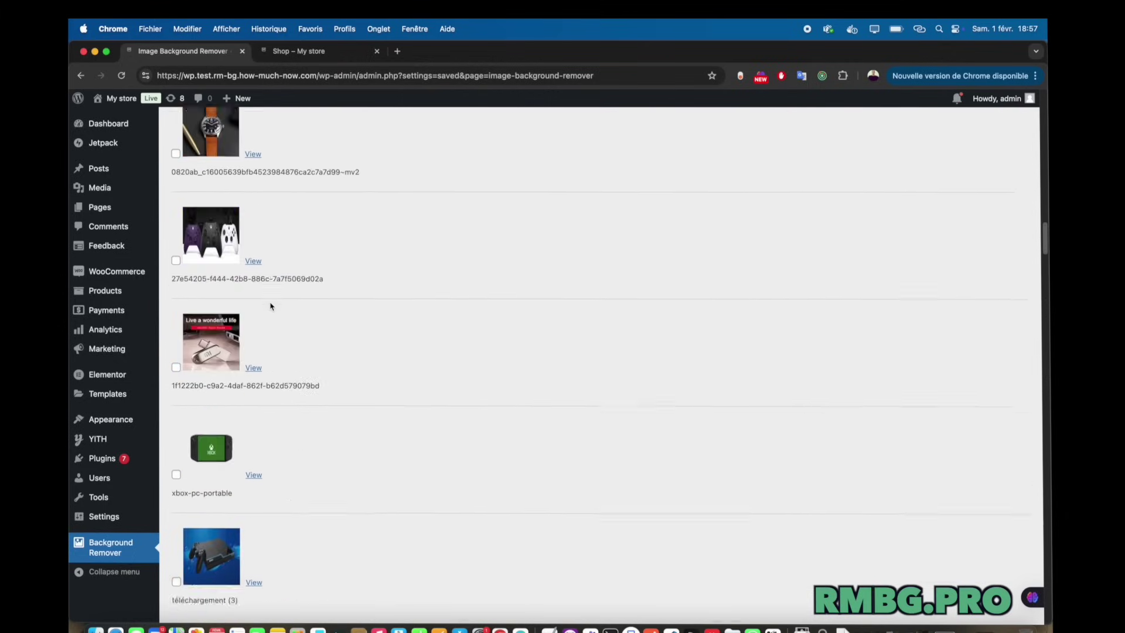
scroll(271, 306, "up", 20)
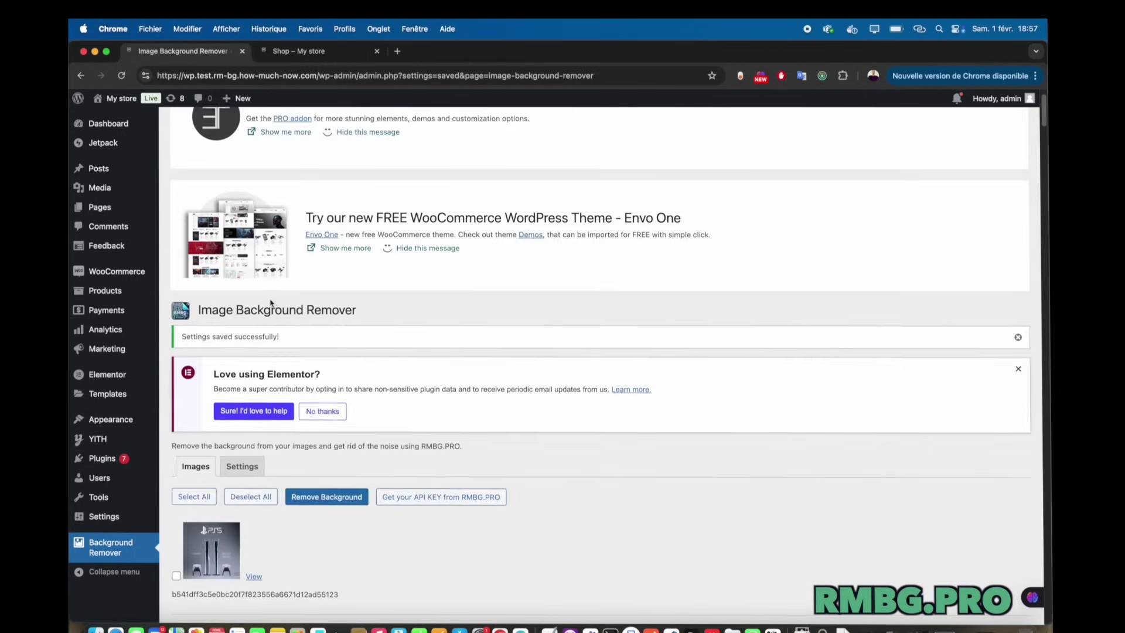
scroll(271, 303, "down", 4)
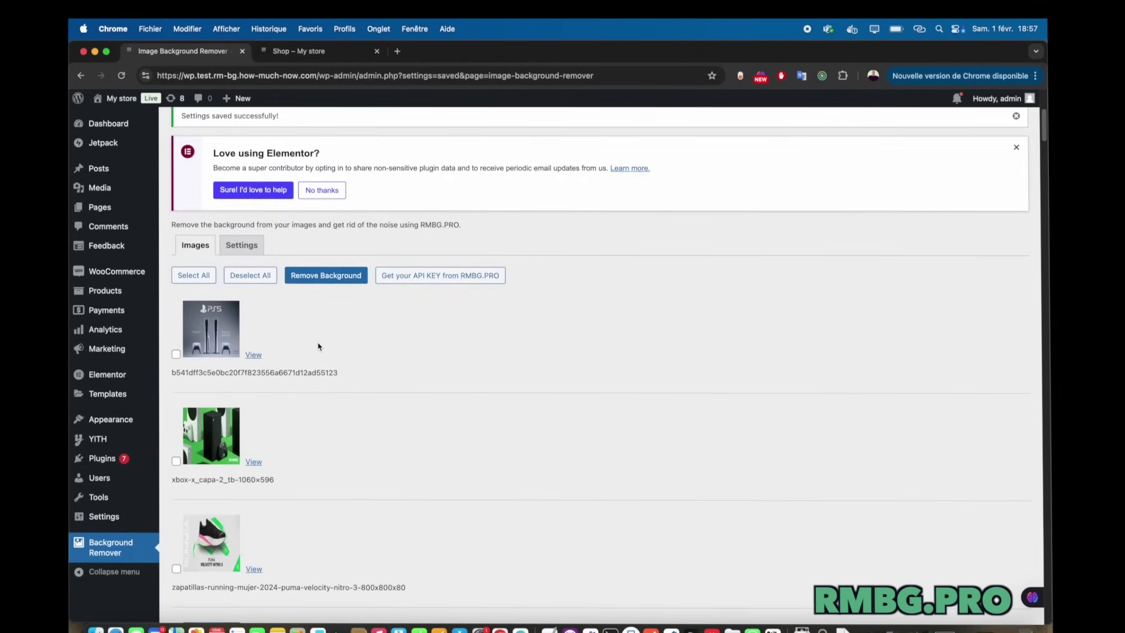
Remove its background, reload, and view processed_rmbg-679e609905994-1.webp full-size.
left_click(330, 278)
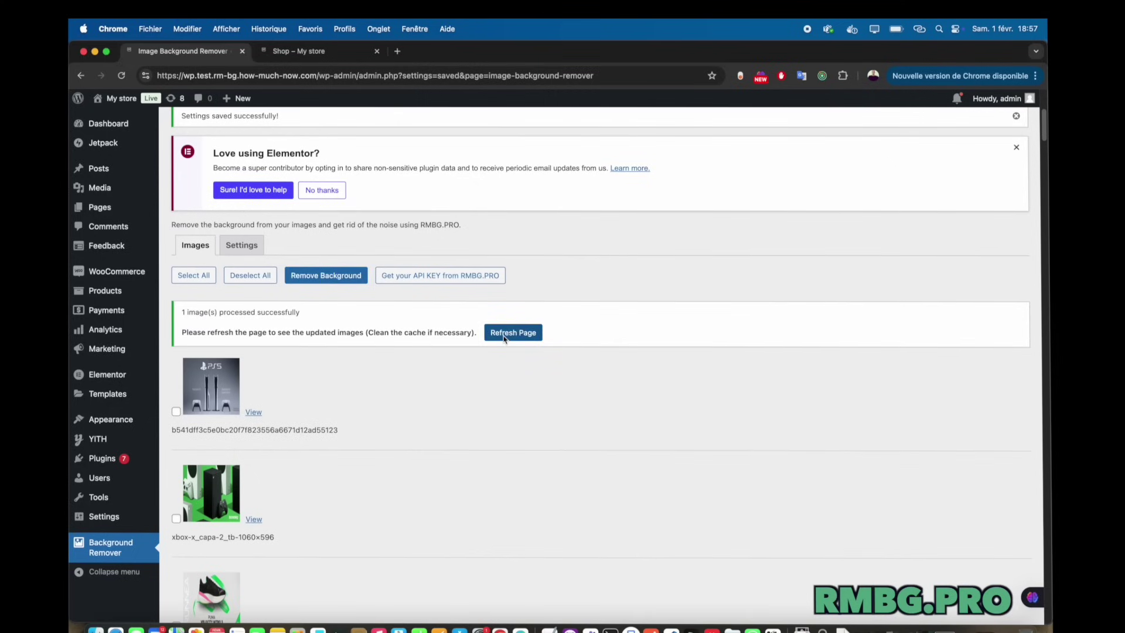
left_click(504, 338)
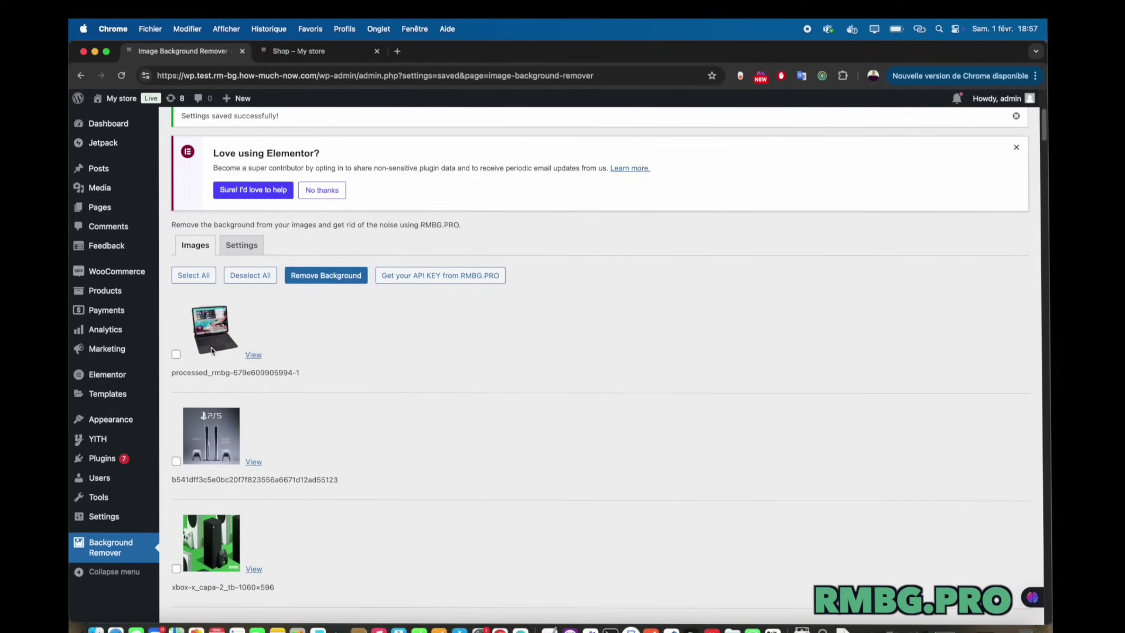
left_click(254, 354)
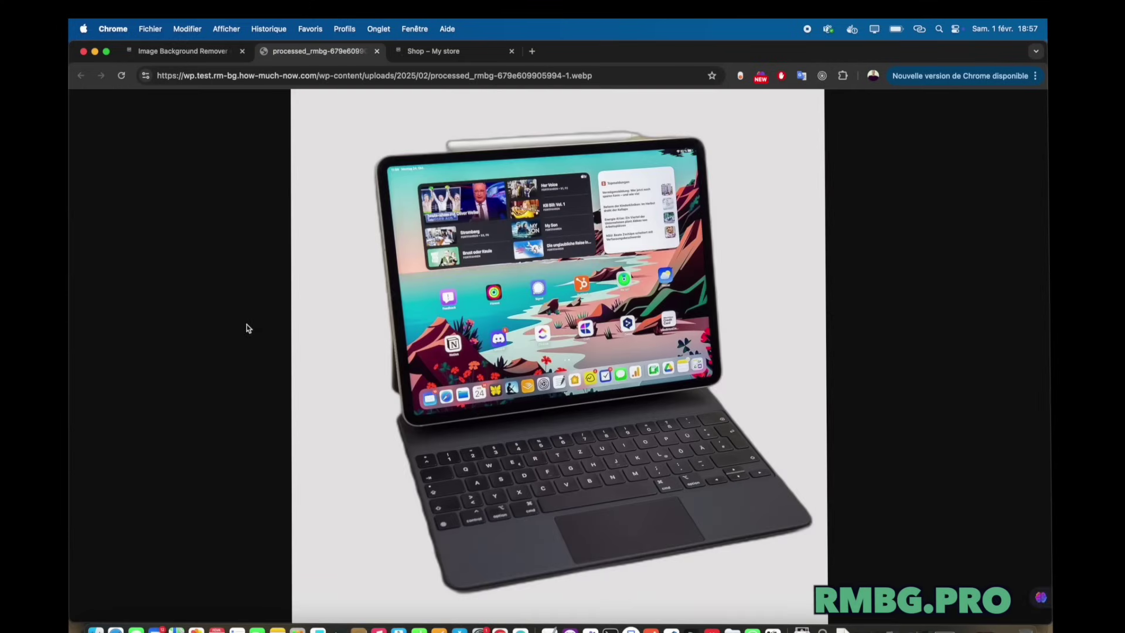
Close the processed image, review the Ipad16 Pro shop page, then return to Image Background Remover.
key("super+w")
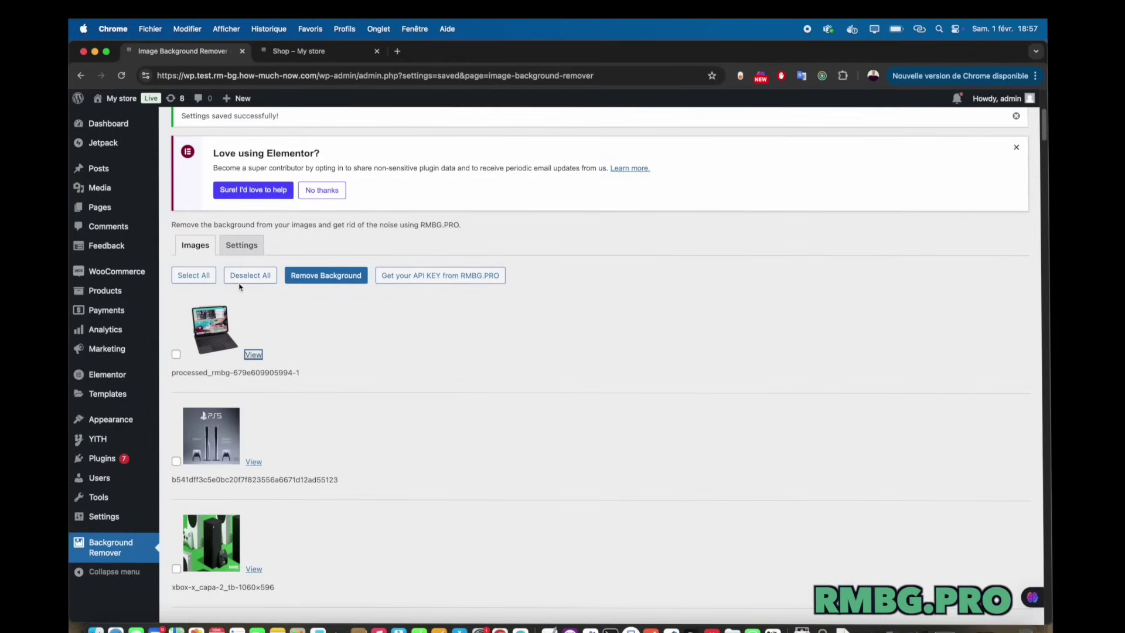
left_click(309, 54)
scroll(411, 325, "up", 1)
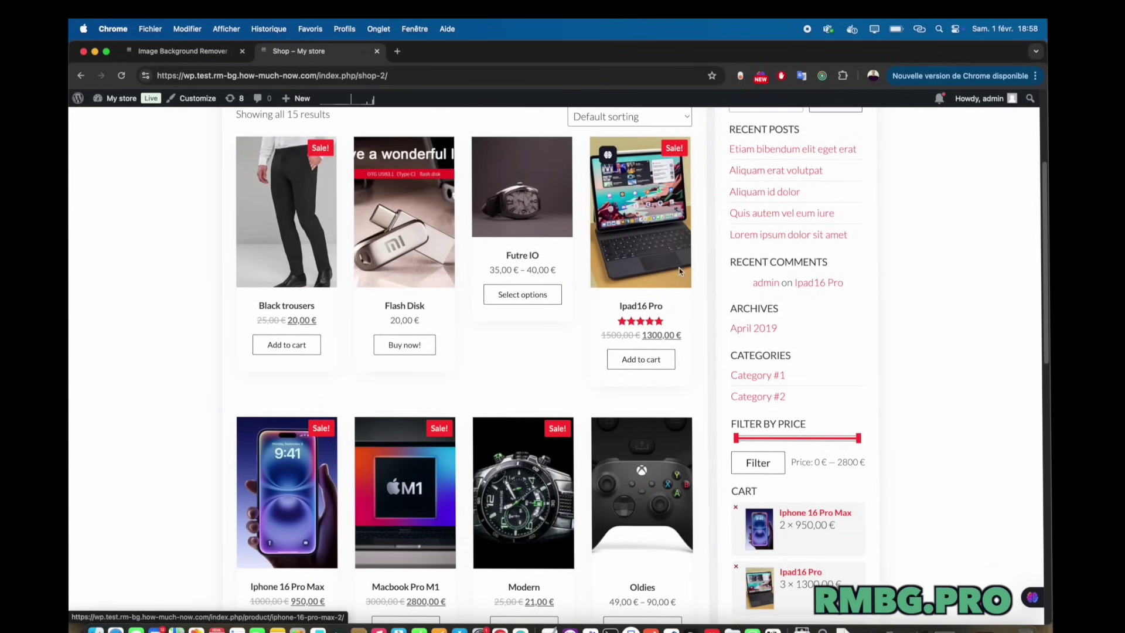
left_click(648, 256, "super")
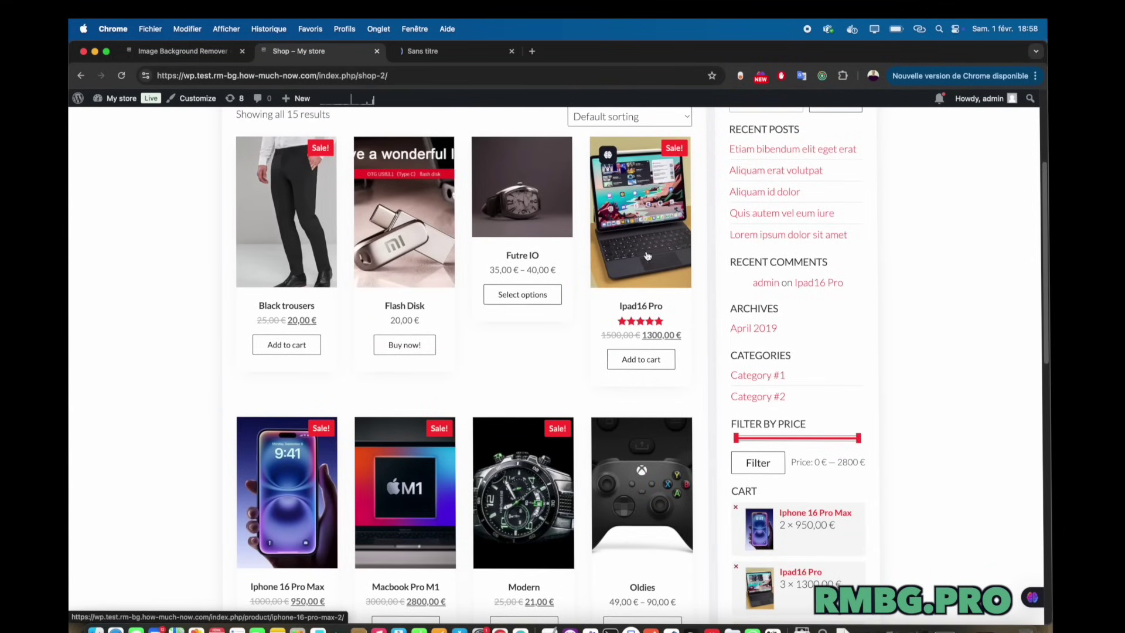
left_click(449, 54)
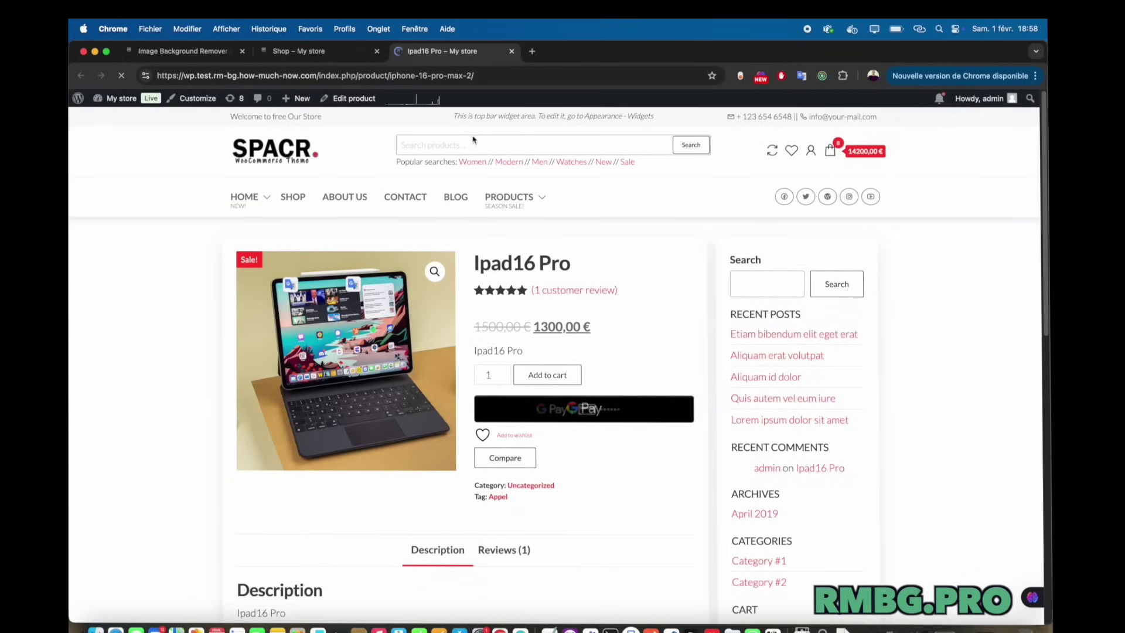
key("super+w")
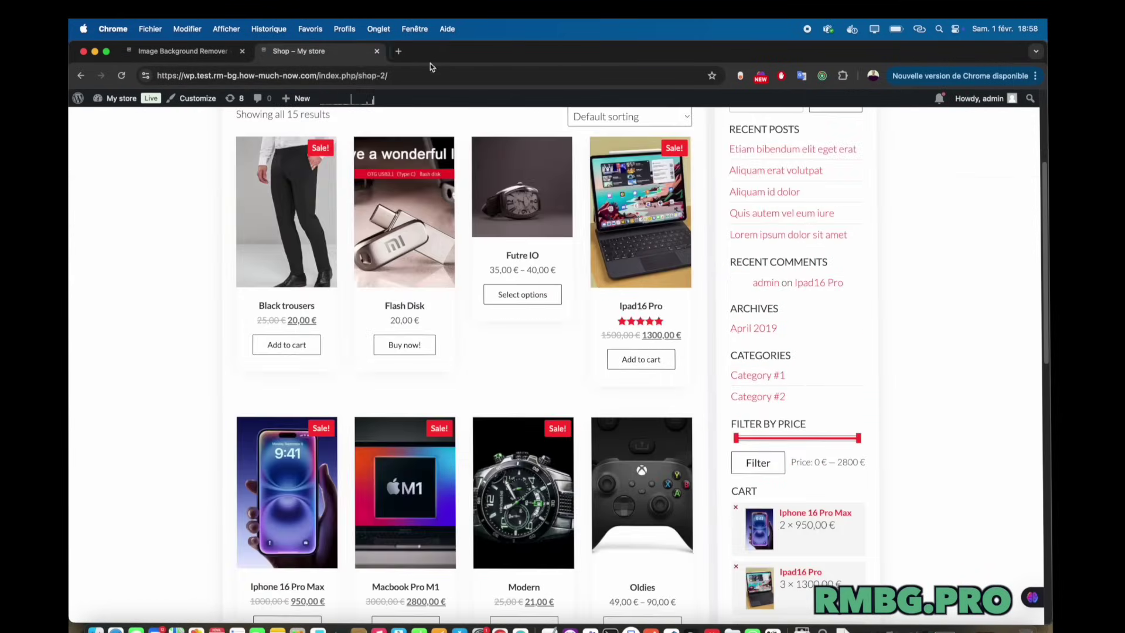
left_click(179, 51)
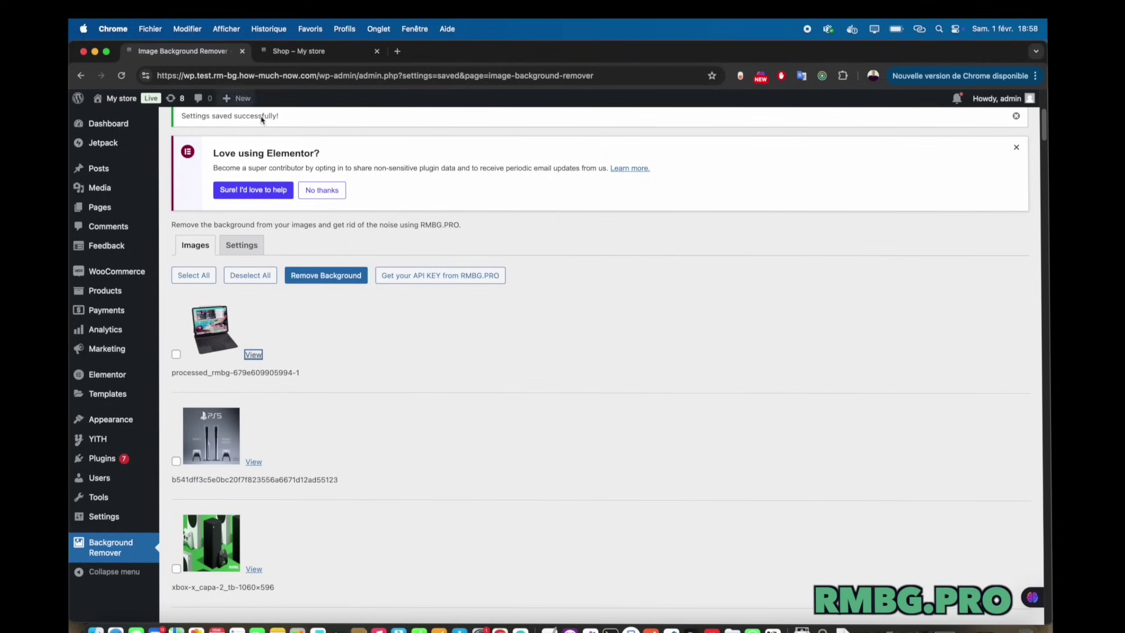
Set the plugin's Image Processing Mode to Replace Original Image and save the settings.
left_click(247, 249)
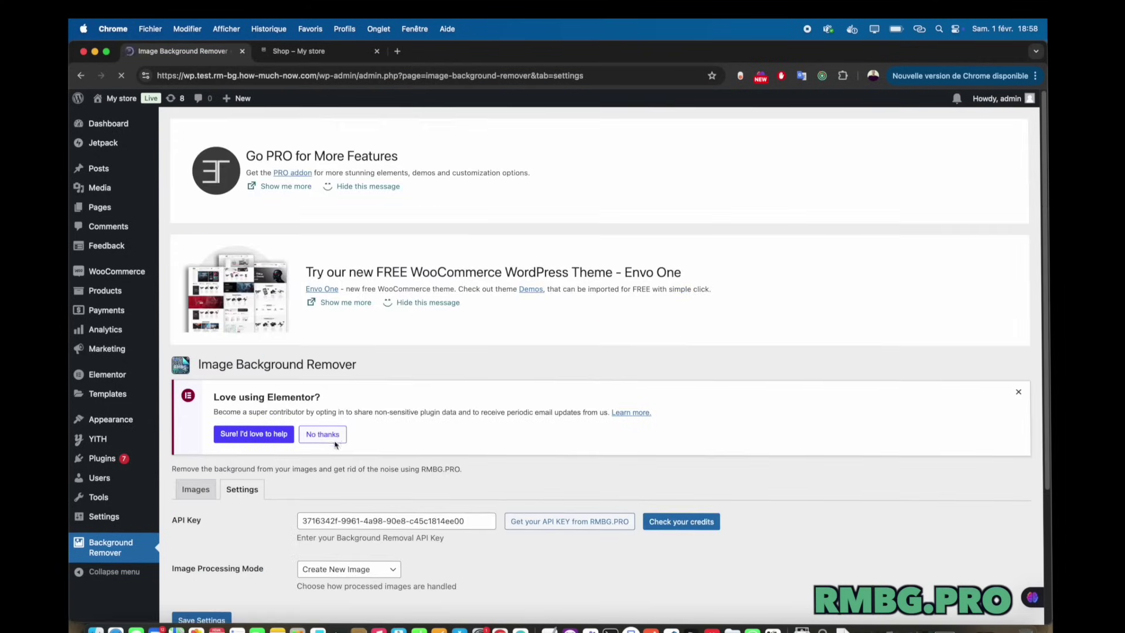
scroll(339, 442, "down", 3)
left_click(368, 391)
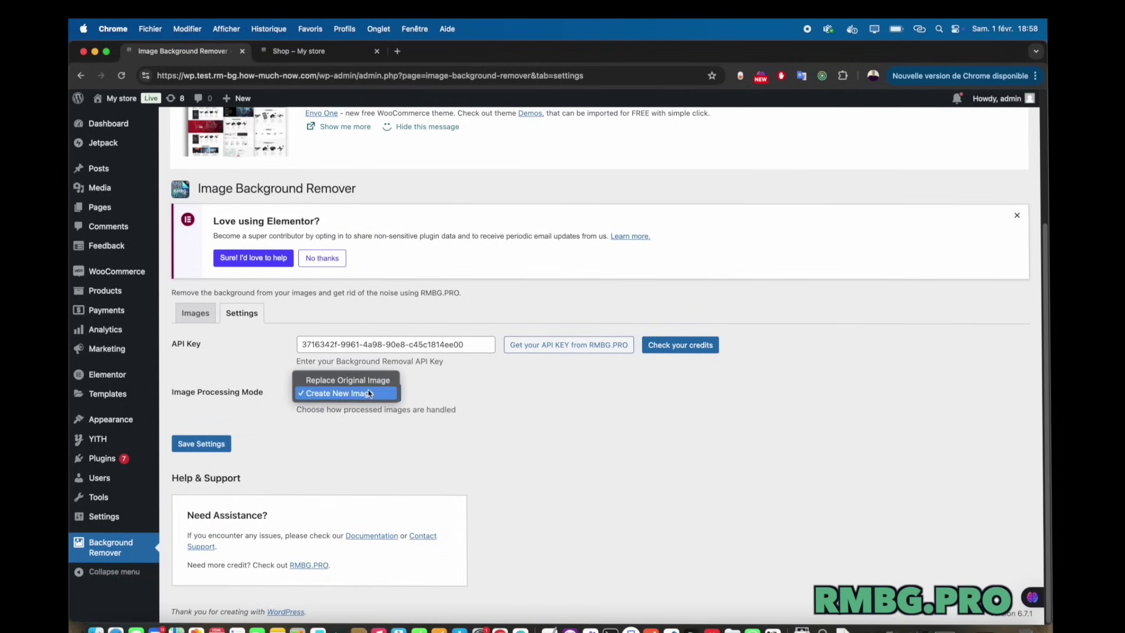
left_click(320, 381)
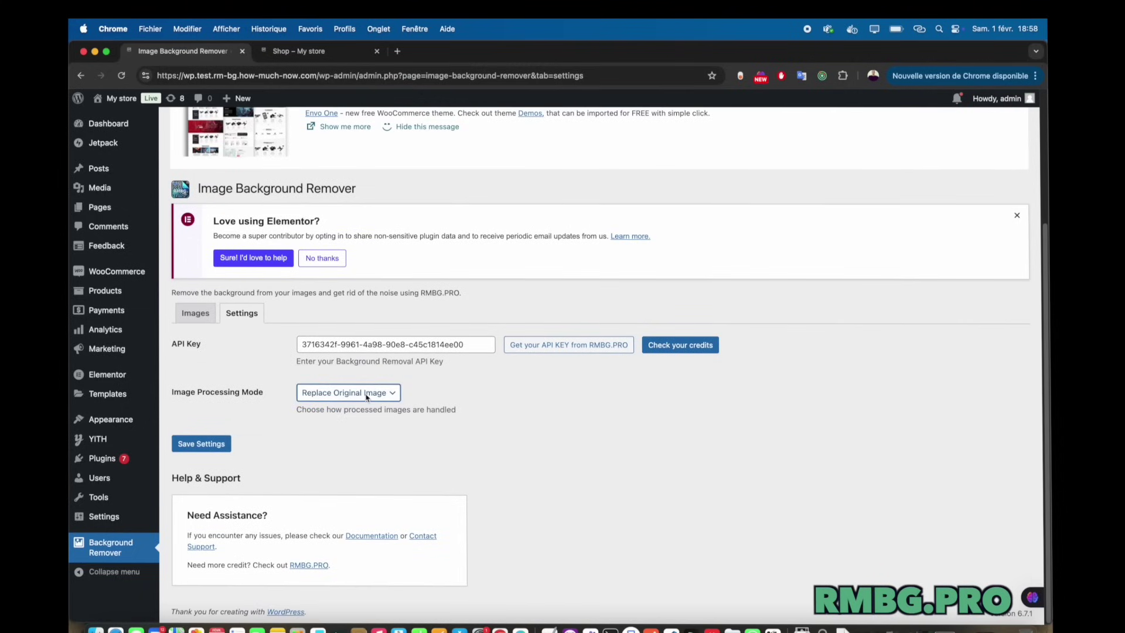
left_click(221, 447)
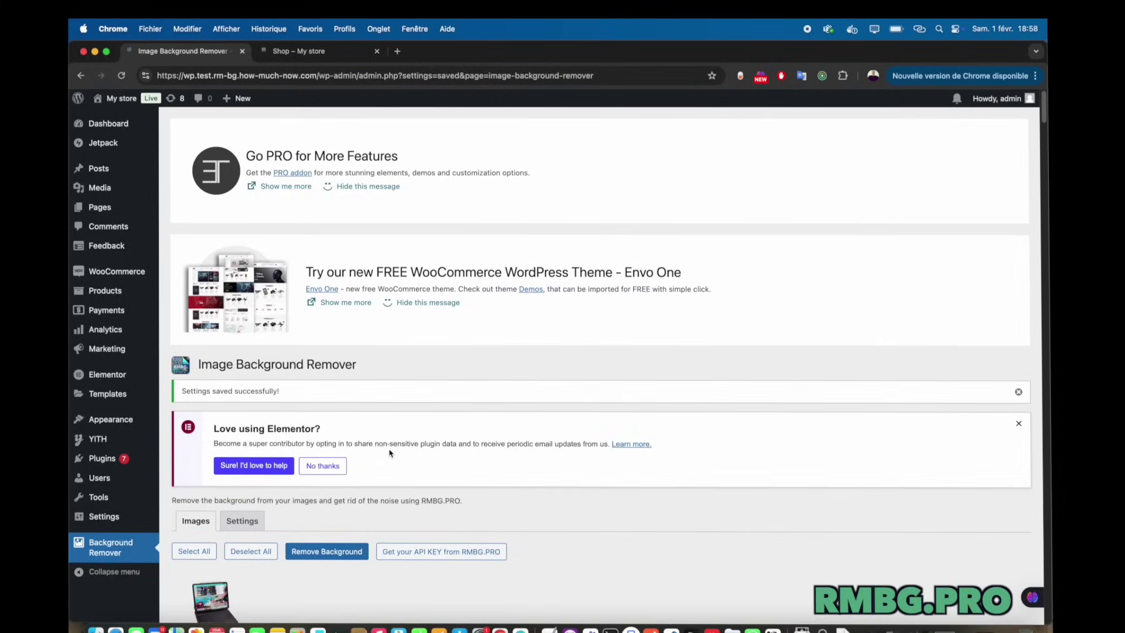
Tick the NextPit iPad keyboard and orange iPhone images alongside the other chosen images.
scroll(390, 458, "down", 5)
scroll(389, 451, "down", 15)
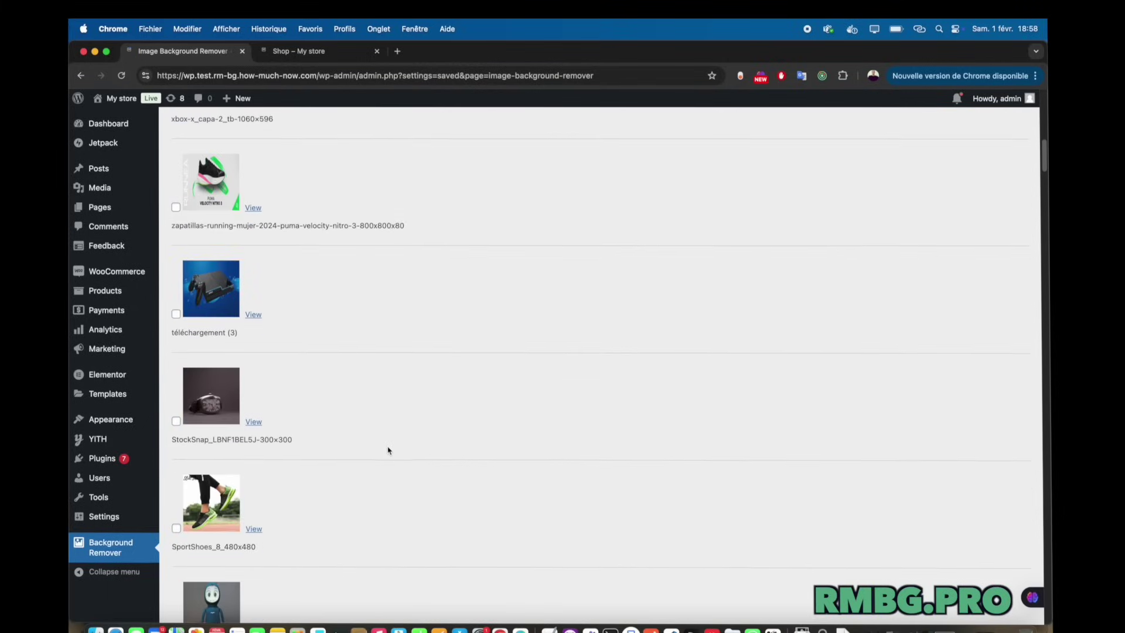
scroll(388, 450, "down", 15)
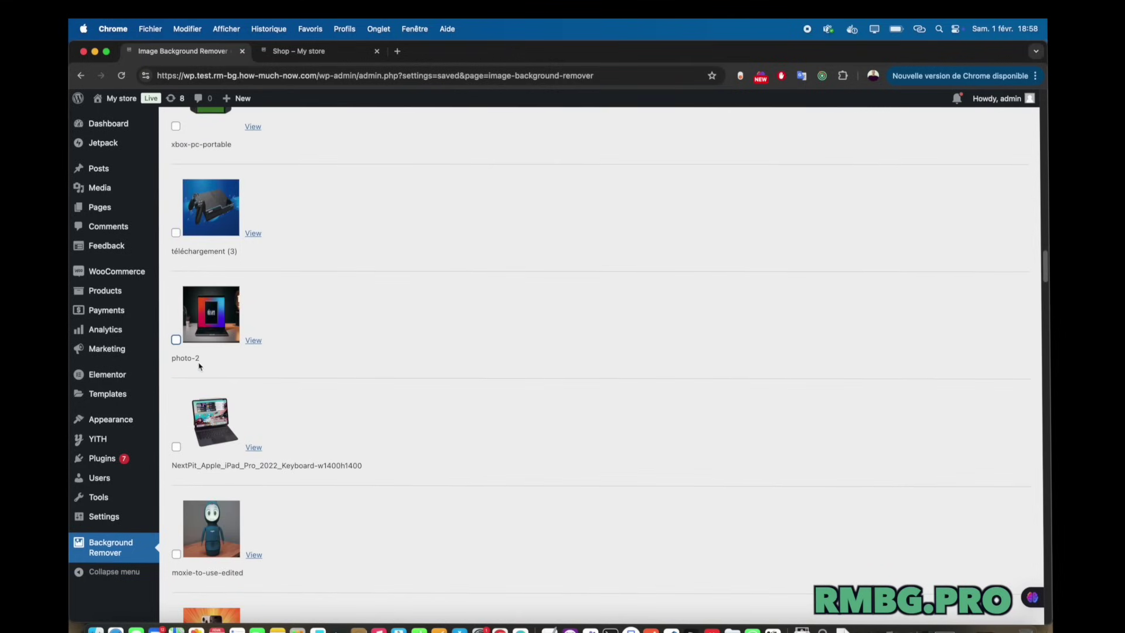
scroll(302, 375, "down", 7)
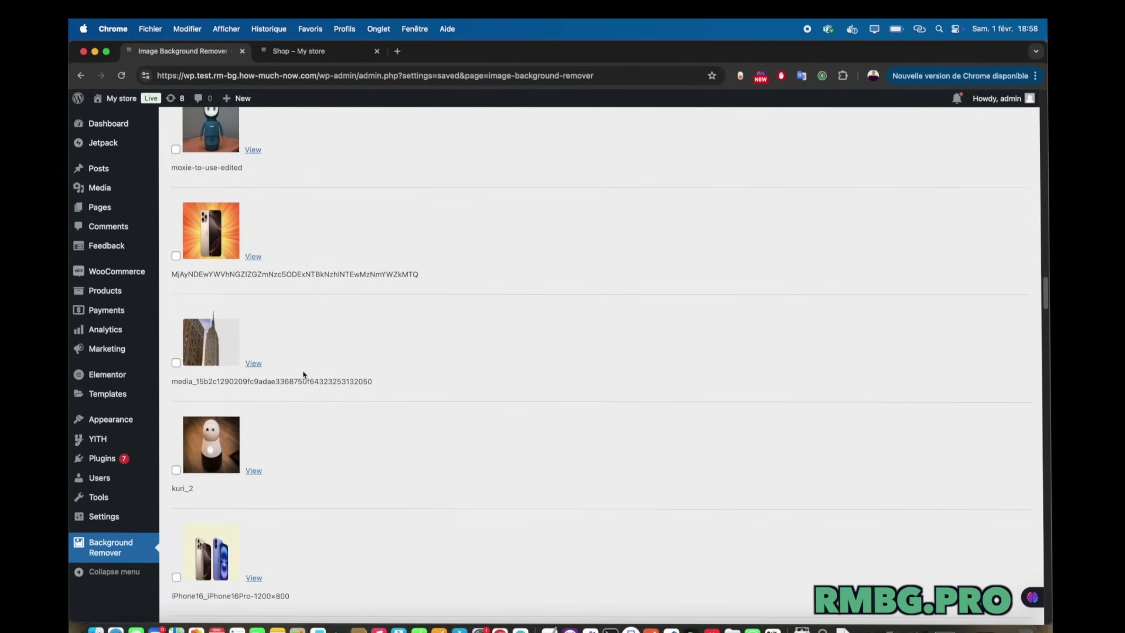
scroll(303, 376, "down", 5)
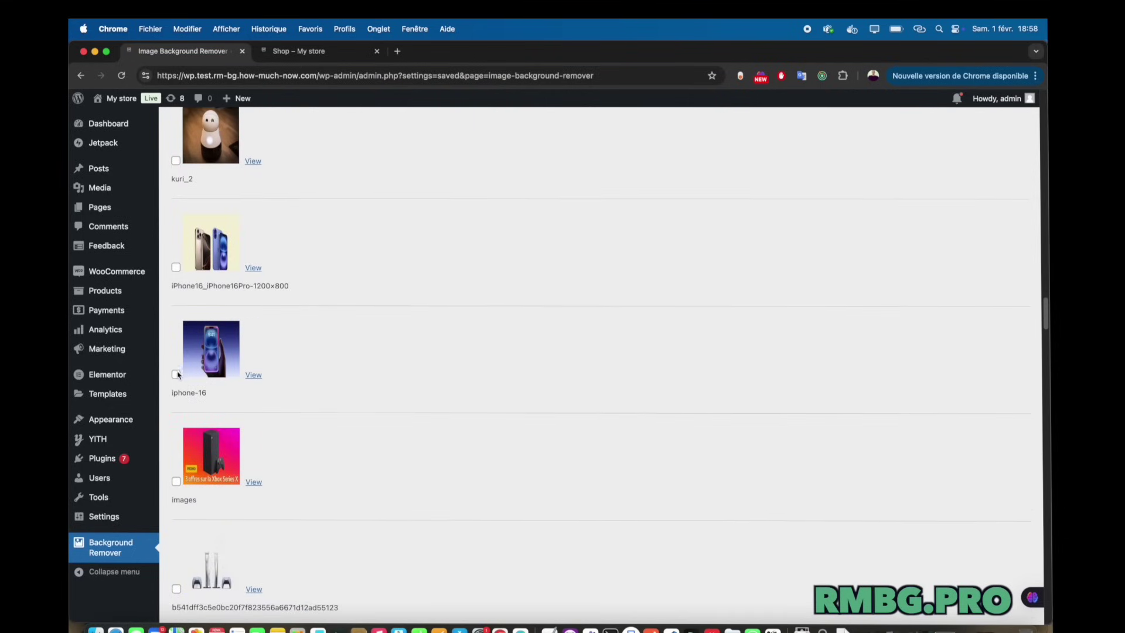
scroll(312, 380, "up", 9)
scroll(312, 380, "up", 12)
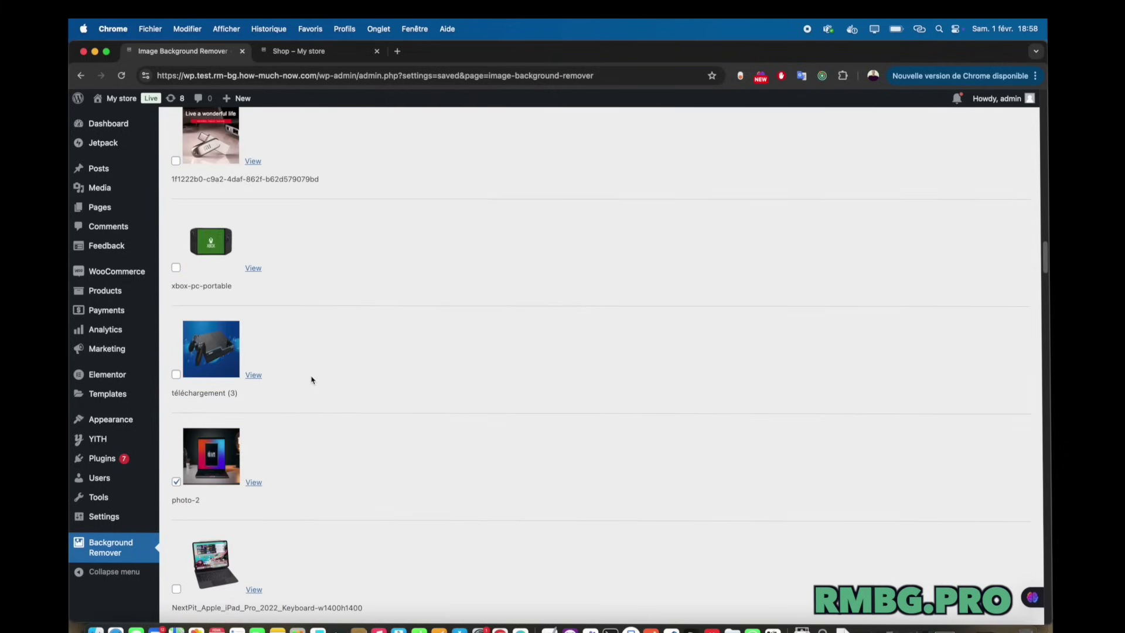
scroll(311, 379, "down", 12)
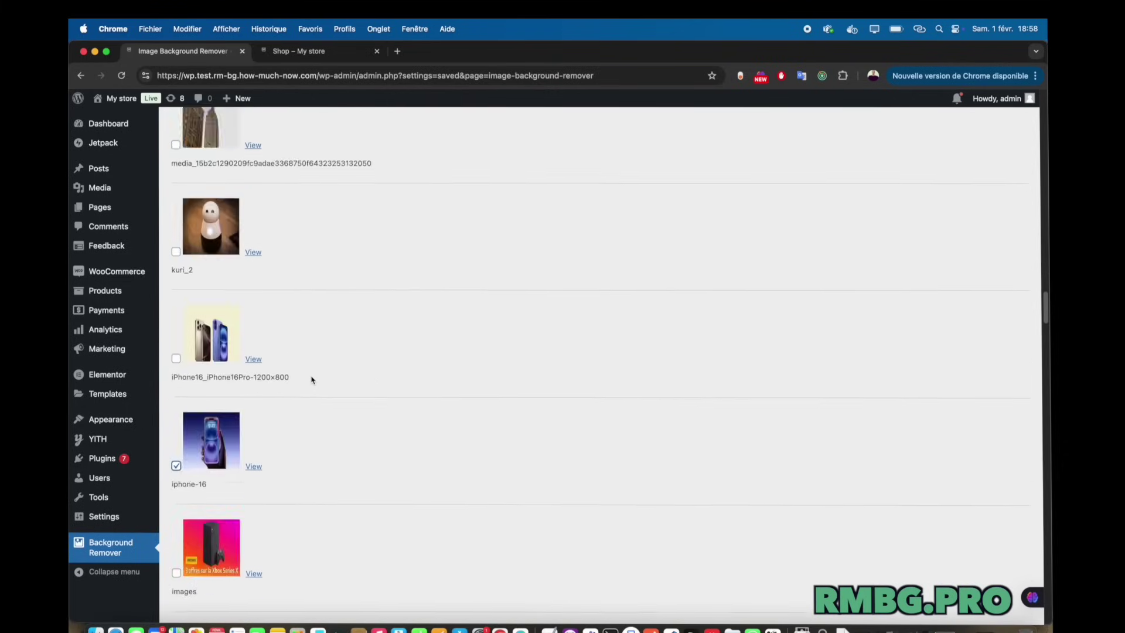
scroll(311, 380, "up", 10)
scroll(311, 380, "down", 3)
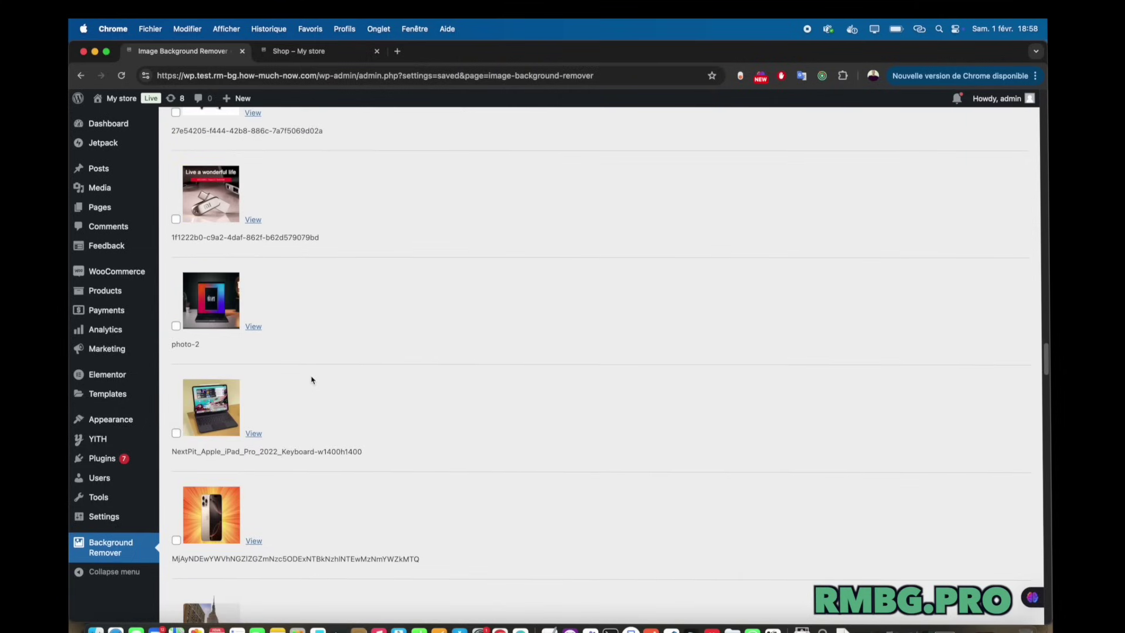
left_click(176, 432)
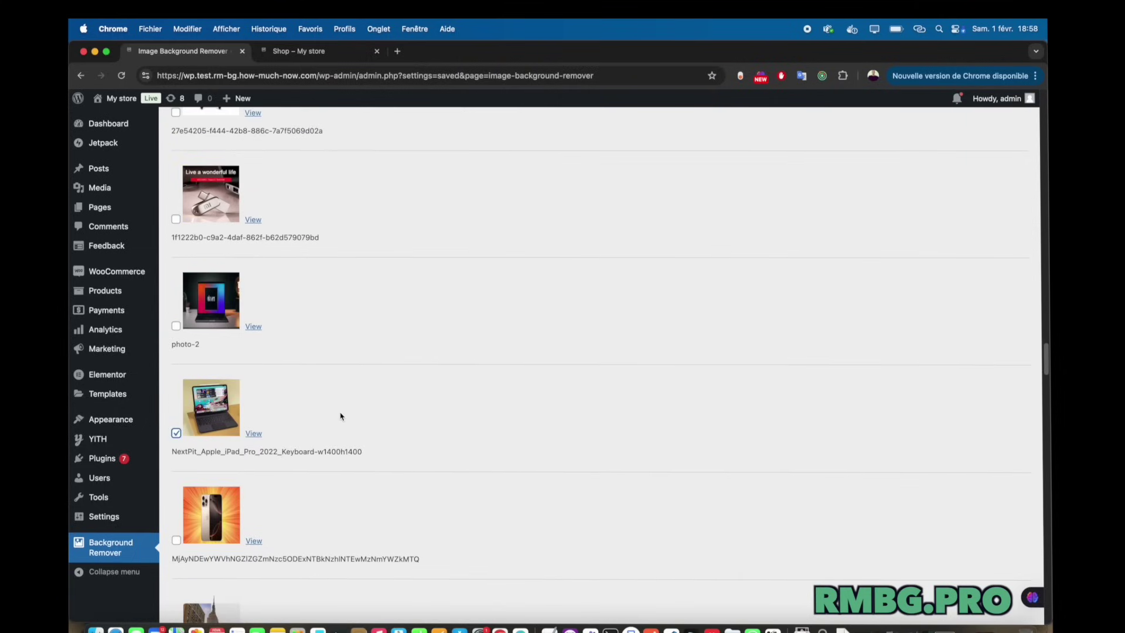
left_click(176, 540)
scroll(326, 451, "up", 15)
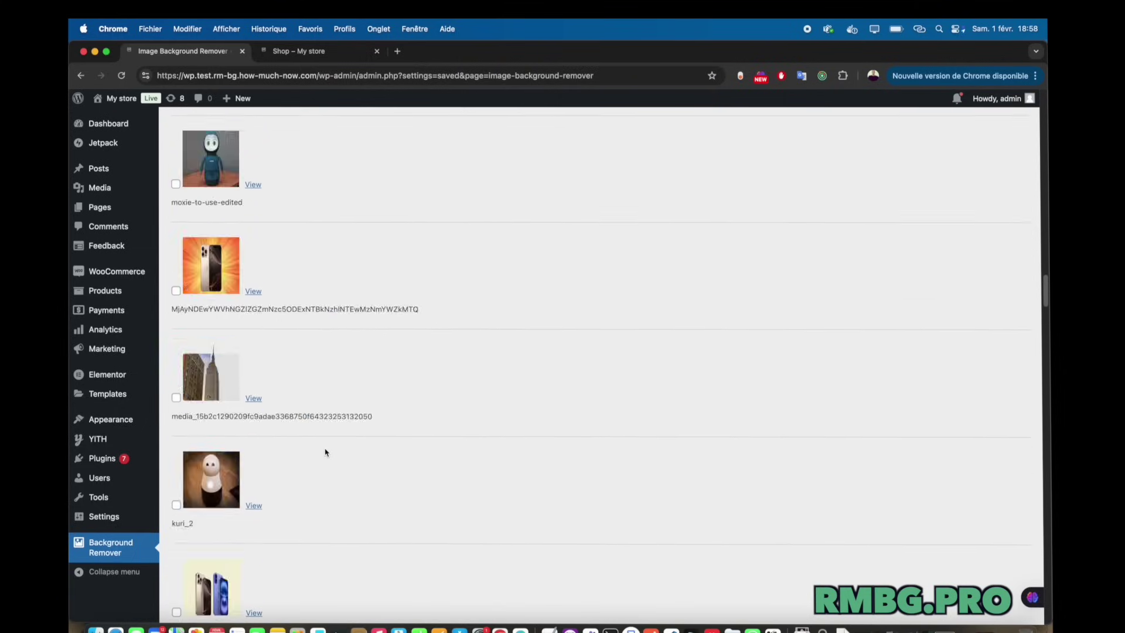
scroll(326, 450, "up", 10)
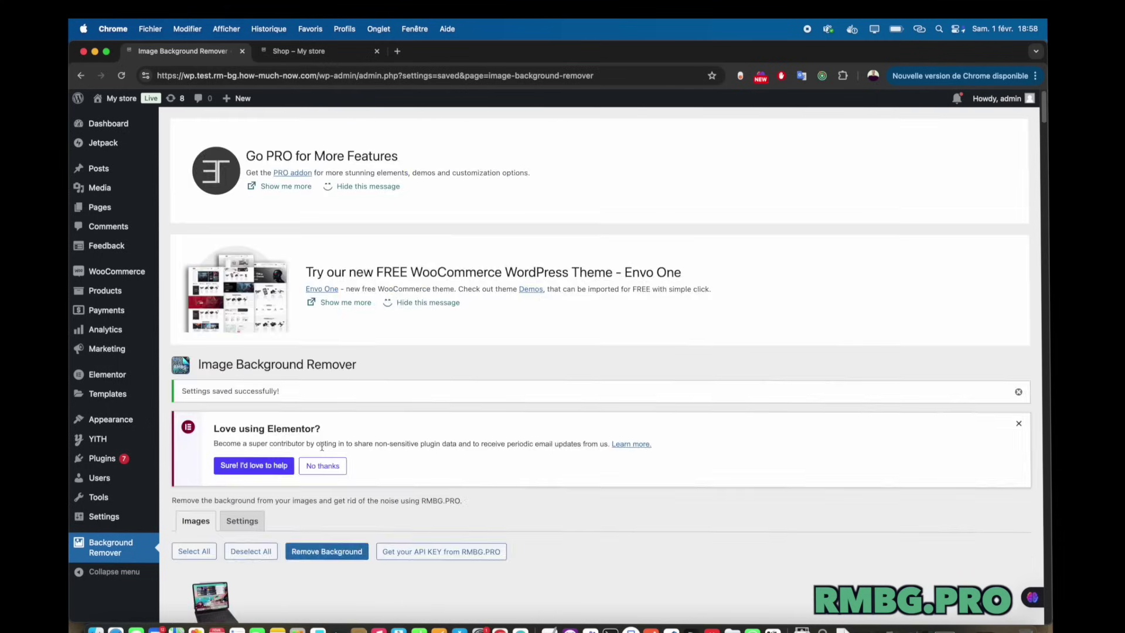
scroll(346, 449, "down", 2)
Run Remove Background and wait for '4 image(s) processed successfully'.
left_click(348, 447)
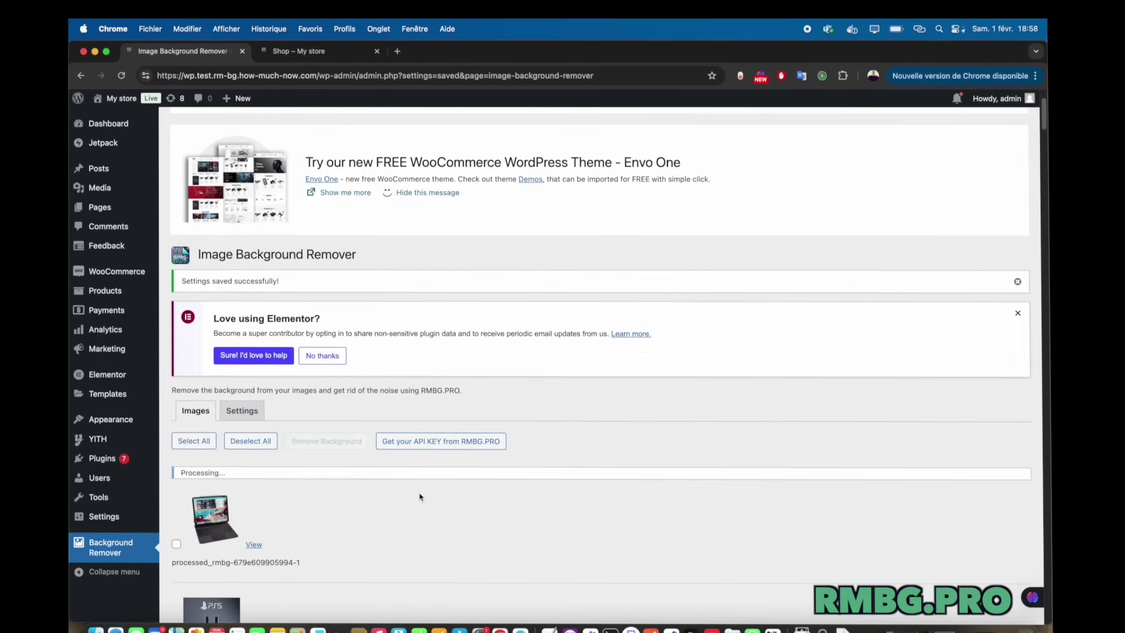
scroll(416, 495, "down", 5)
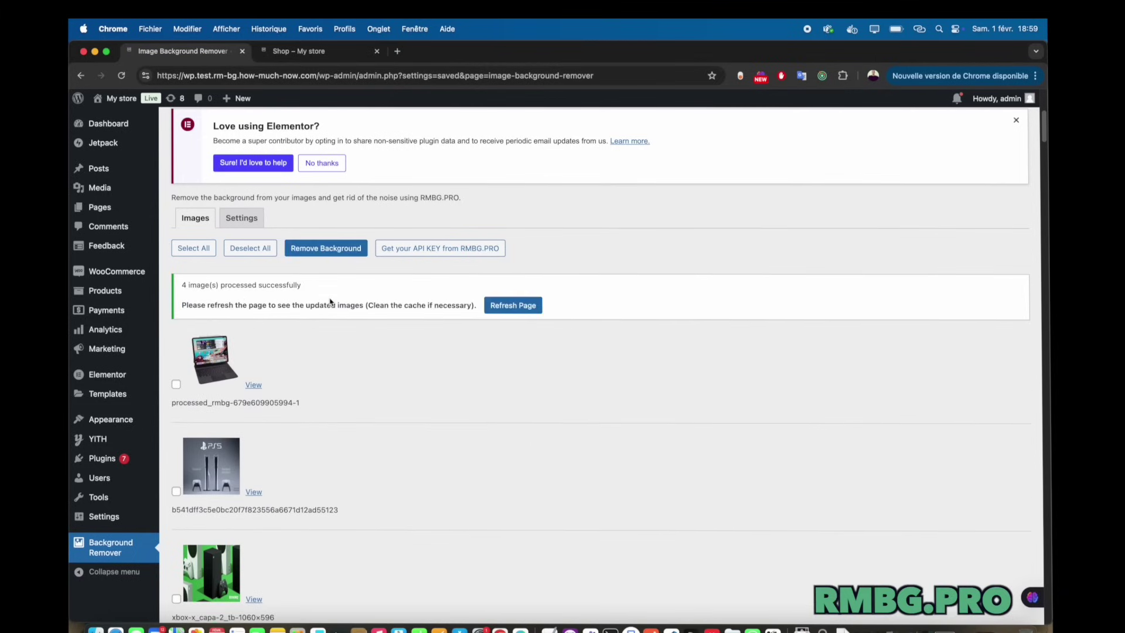
Open the iphone-16 image full-size from the image list, then close its tab.
scroll(389, 352, "down", 20)
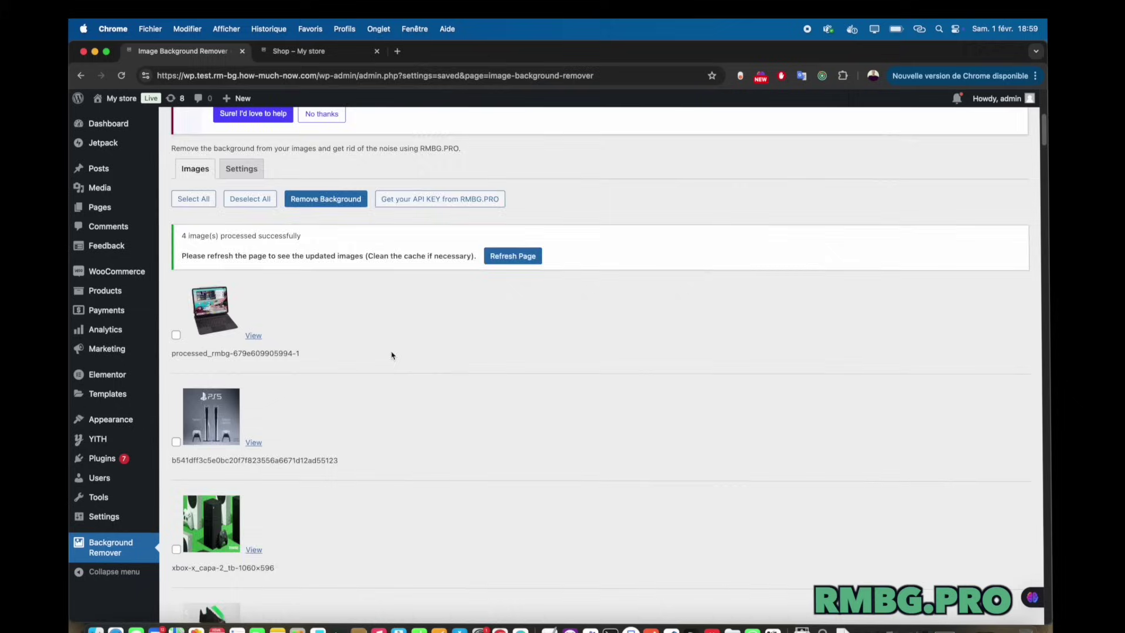
scroll(388, 349, "down", 20)
scroll(389, 349, "up", 2)
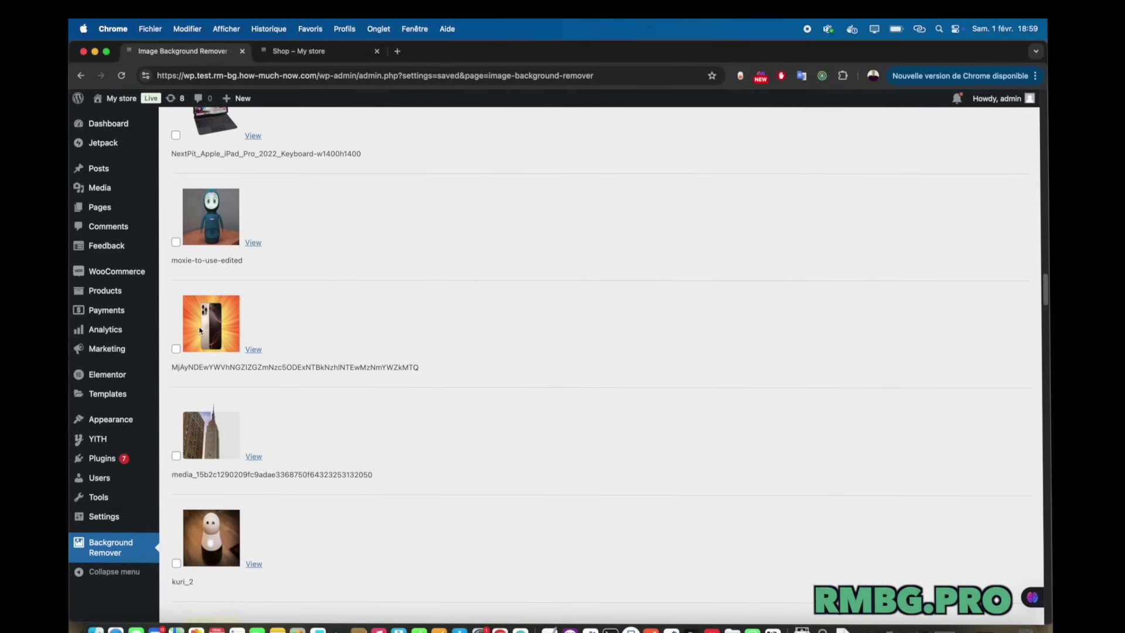
scroll(259, 354, "up", 4)
scroll(252, 346, "up", 6)
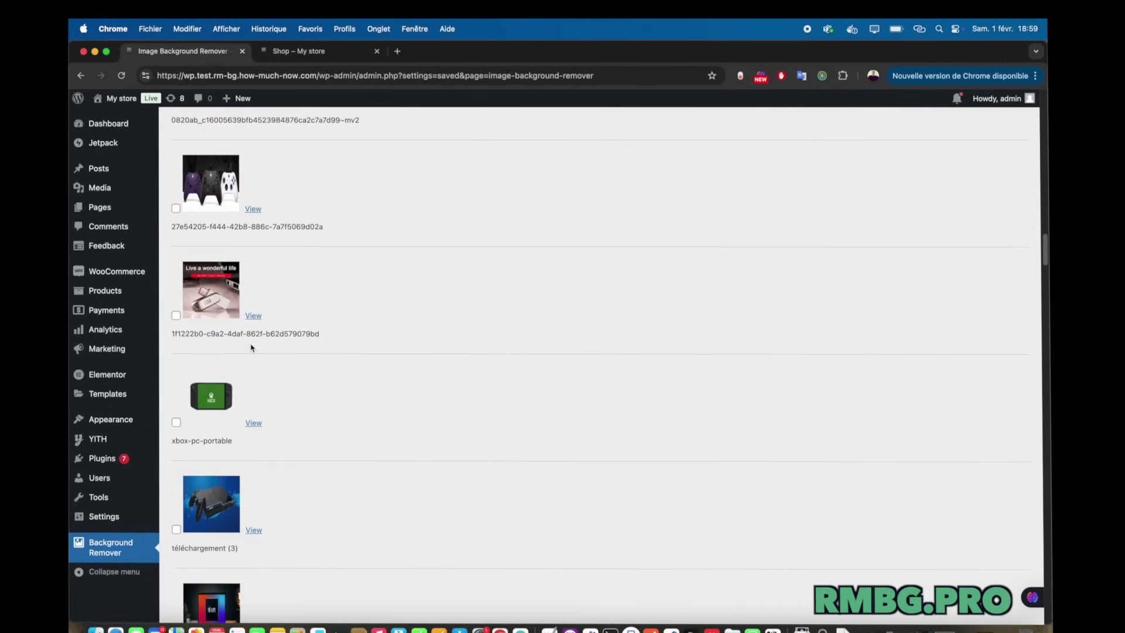
scroll(252, 349, "up", 4)
scroll(254, 350, "down", 15)
scroll(255, 352, "down", 10)
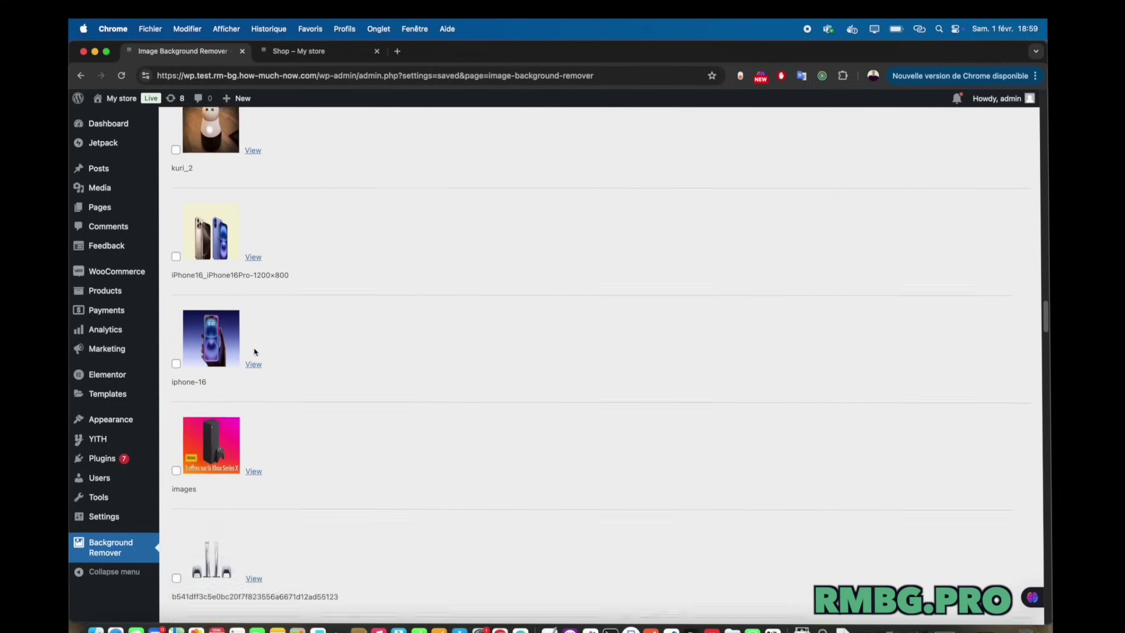
scroll(253, 352, "up", 10)
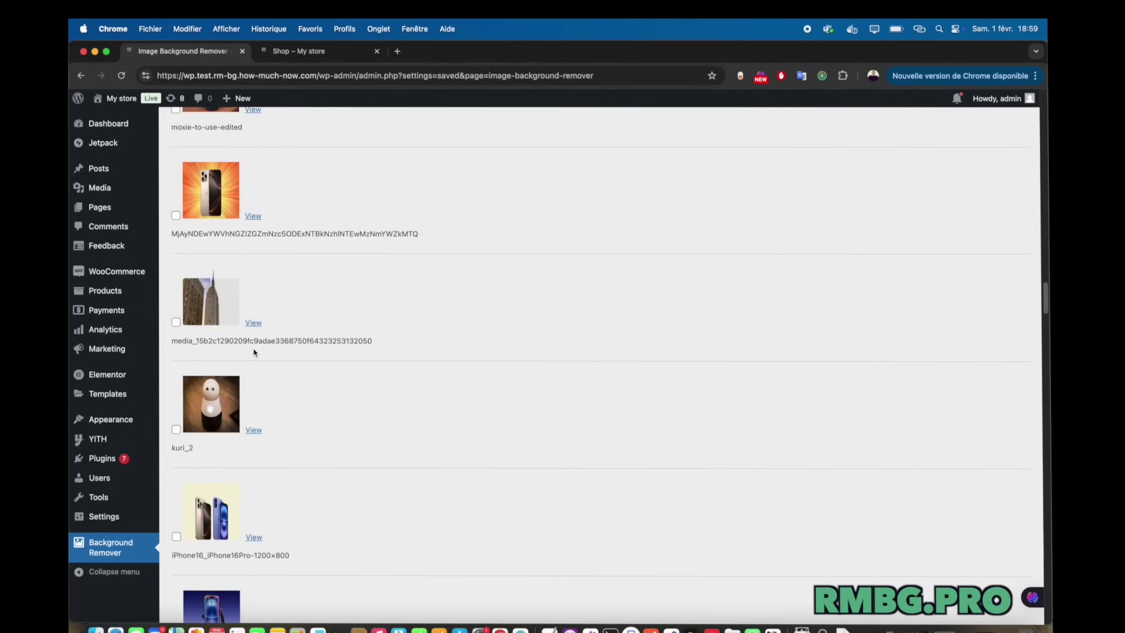
scroll(252, 353, "down", 2)
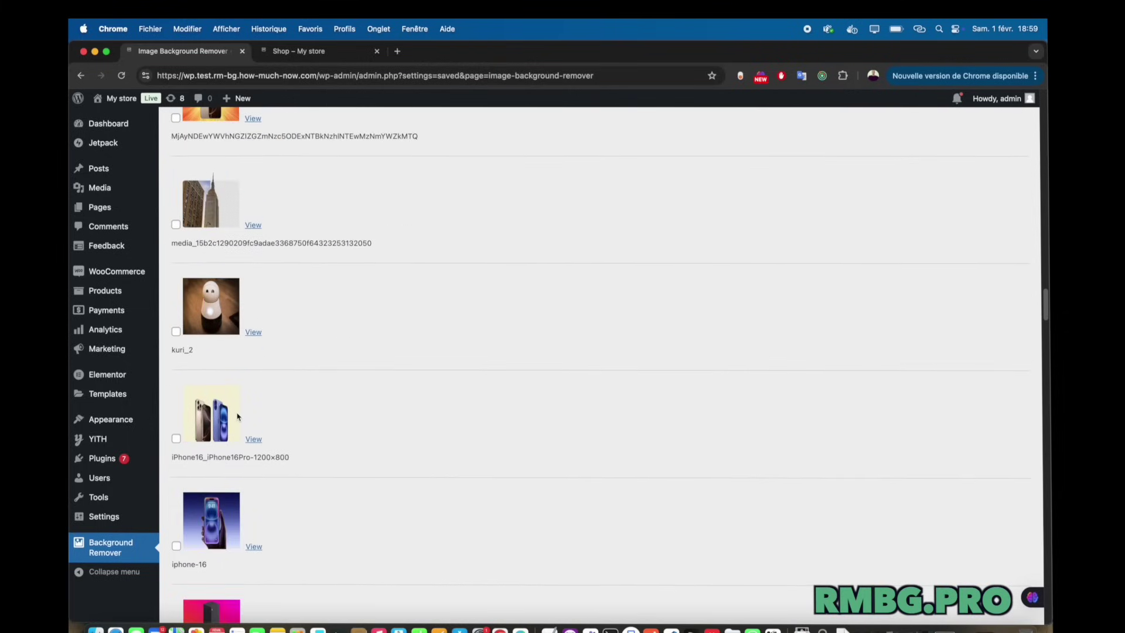
left_click(254, 546)
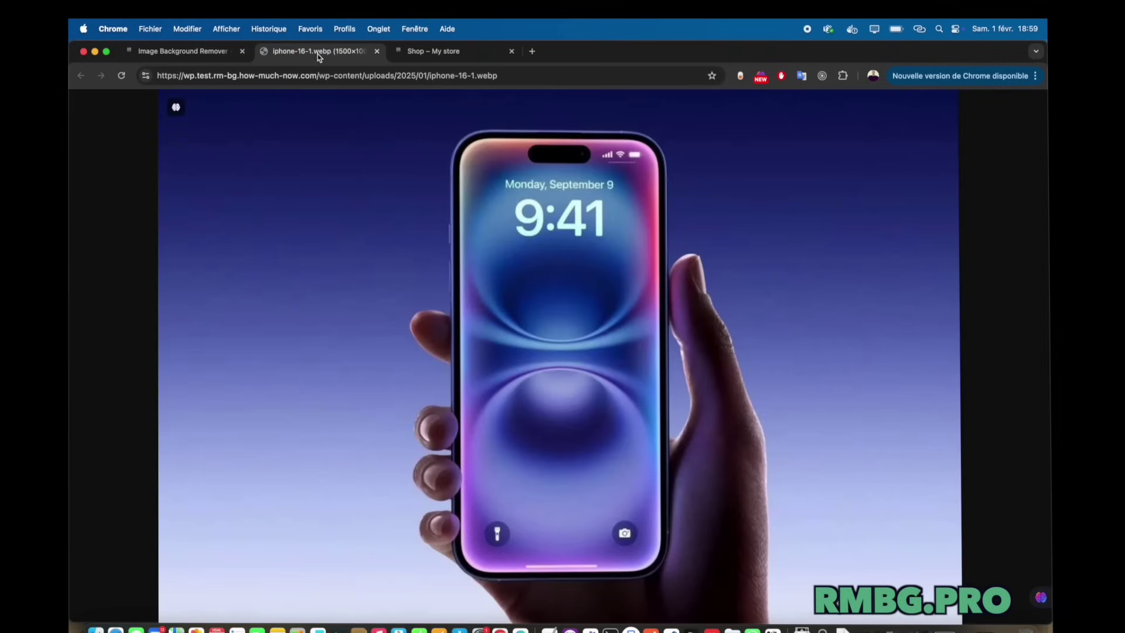
middle_click(318, 53)
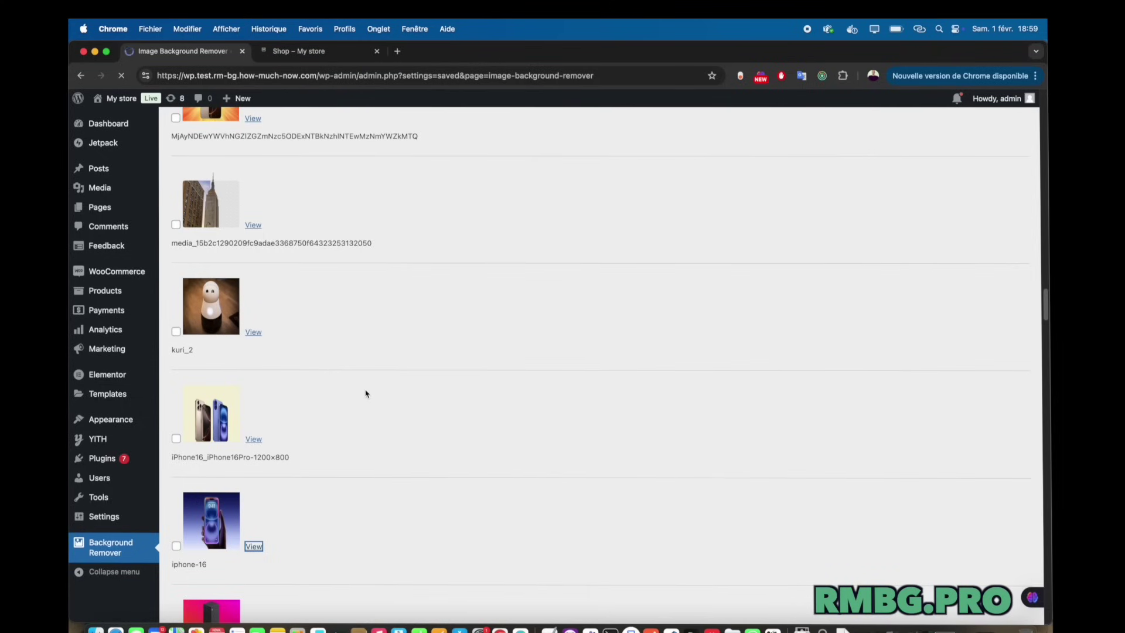
Hard-refresh the list and confirm the iphone-16 and NextPit iPad images now have plain backgrounds.
key("super+shift+r")
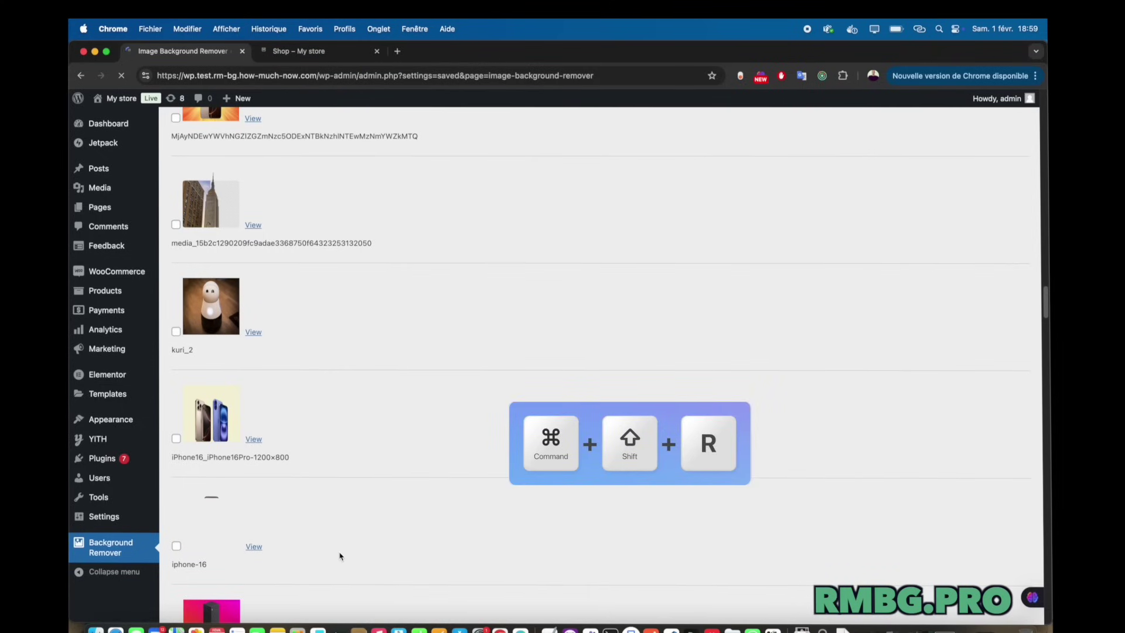
left_click(253, 546)
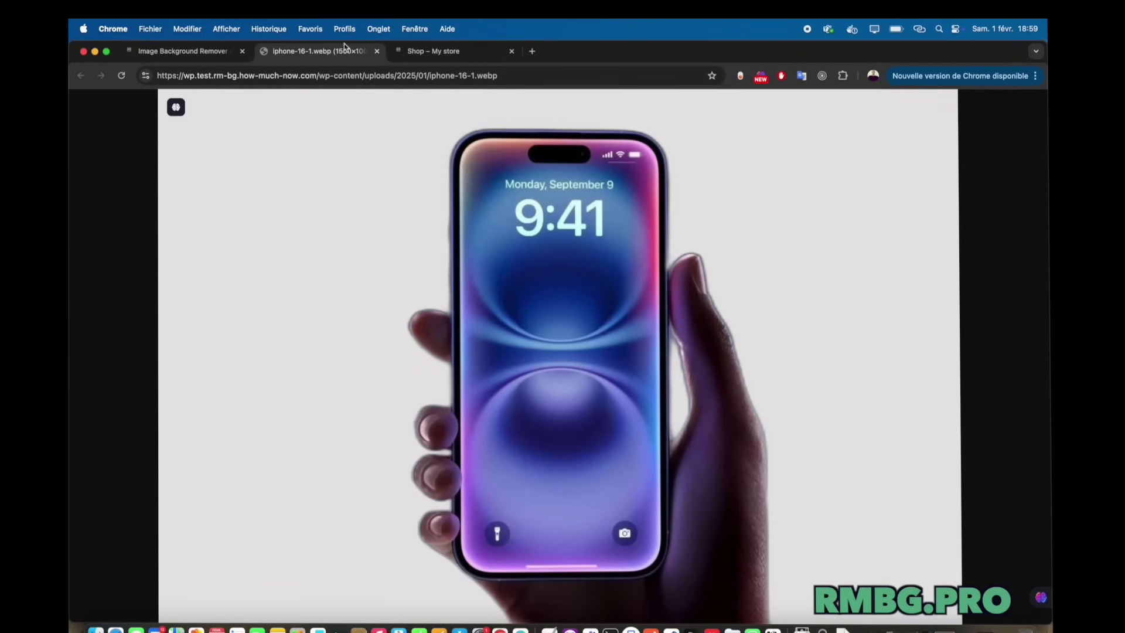
key("super+w")
scroll(350, 291, "down", 5)
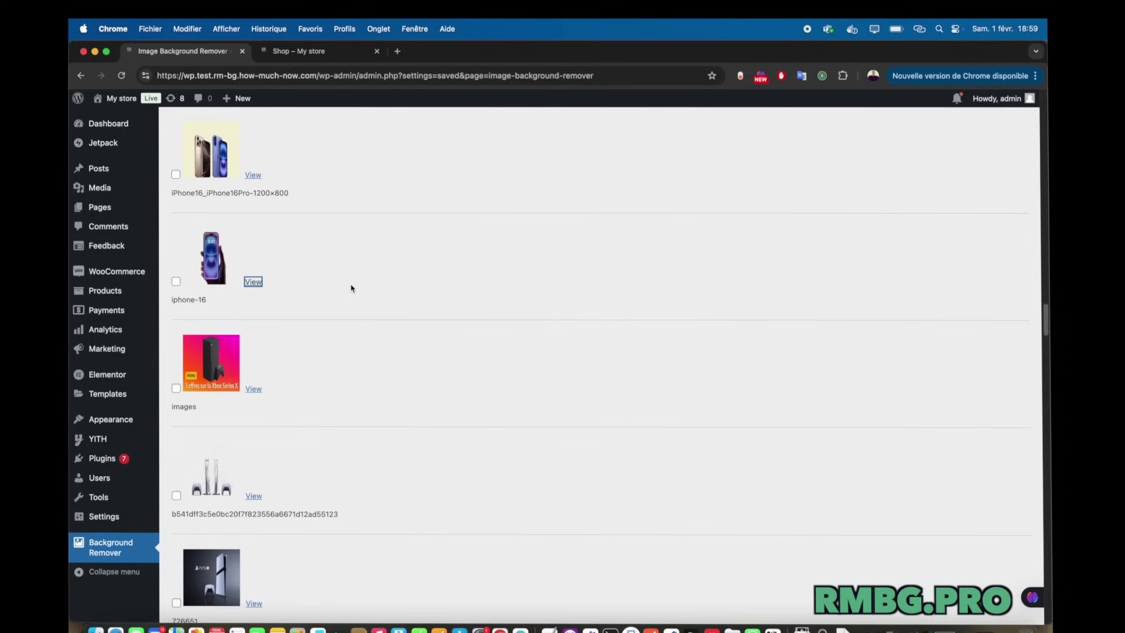
scroll(351, 288, "up", 8)
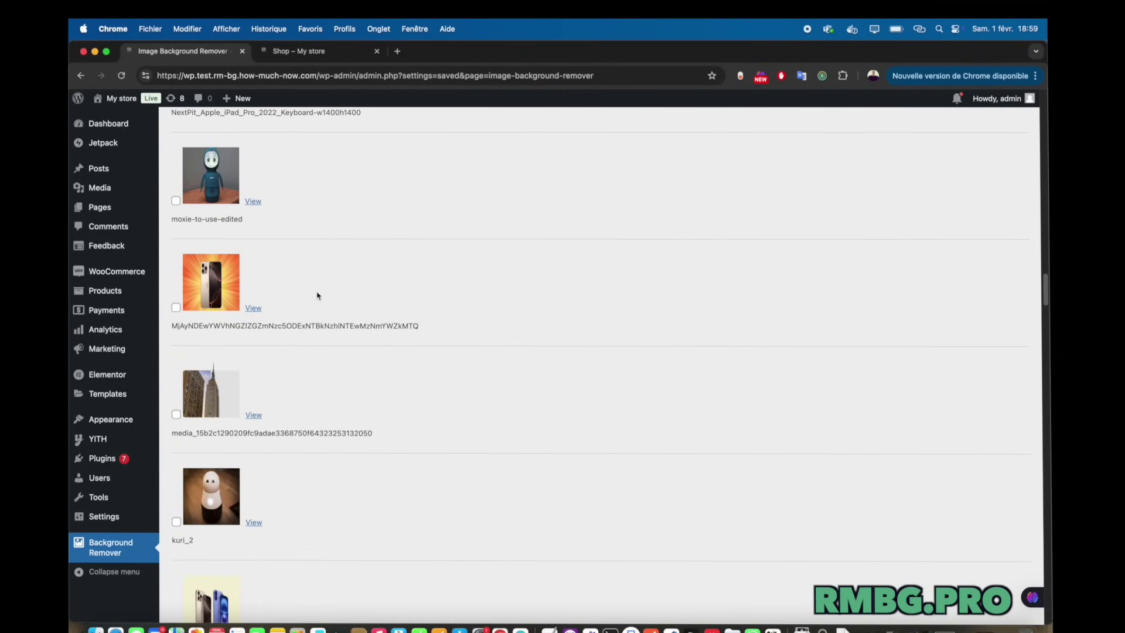
scroll(317, 294, "up", 4)
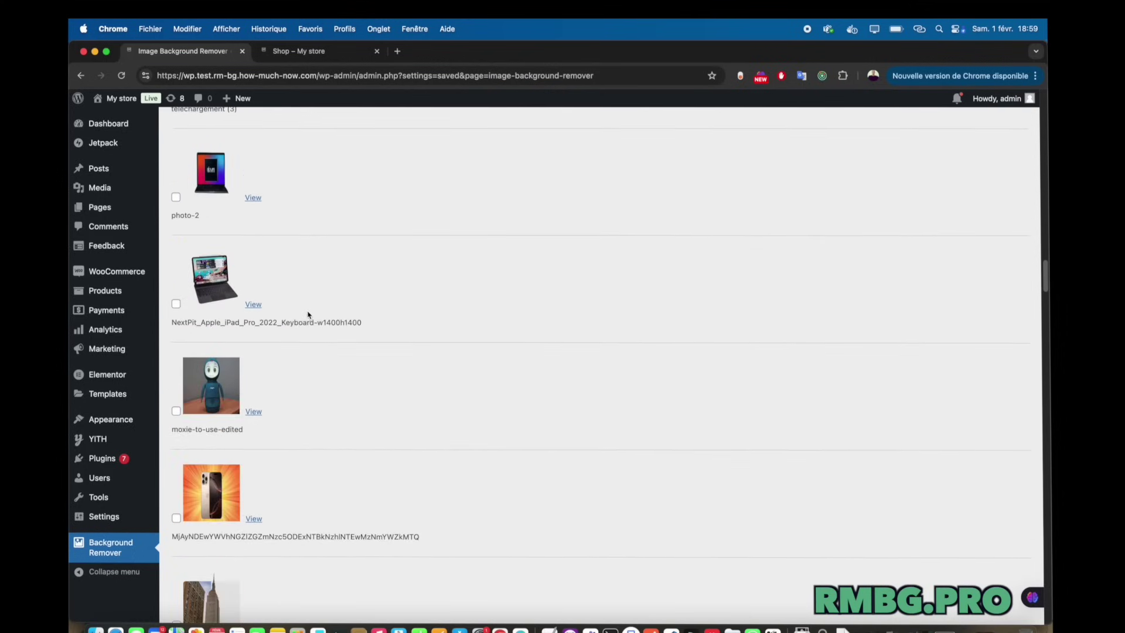
left_click(252, 305)
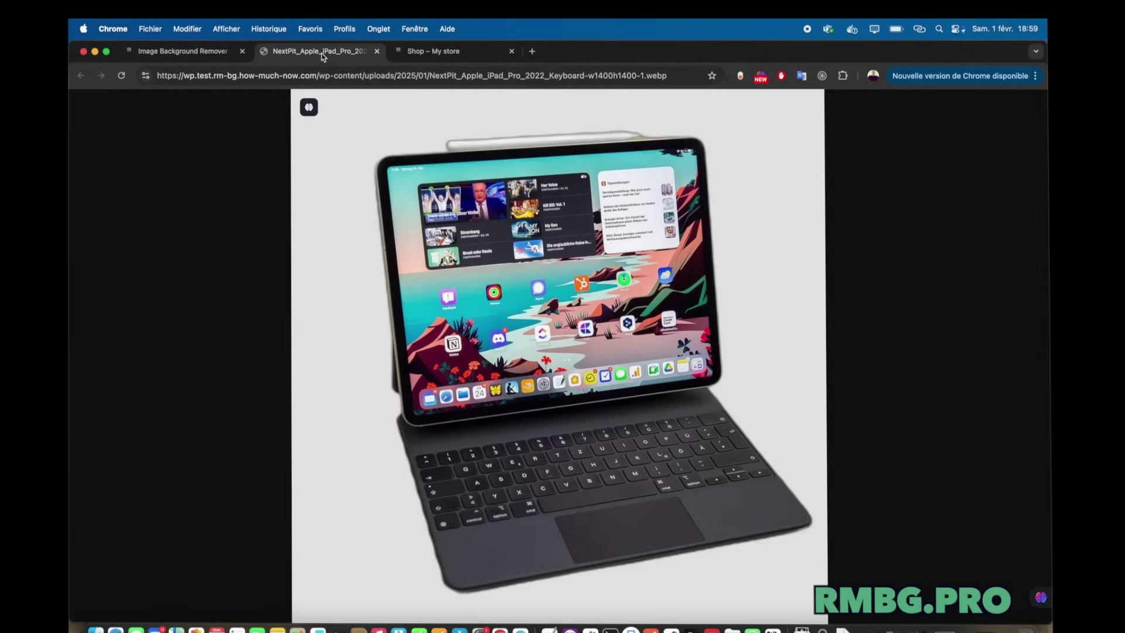
key("super+w")
Open the Ipad16 Pro product page, then Iphone 16 Pro Max from Related products.
left_click(371, 46)
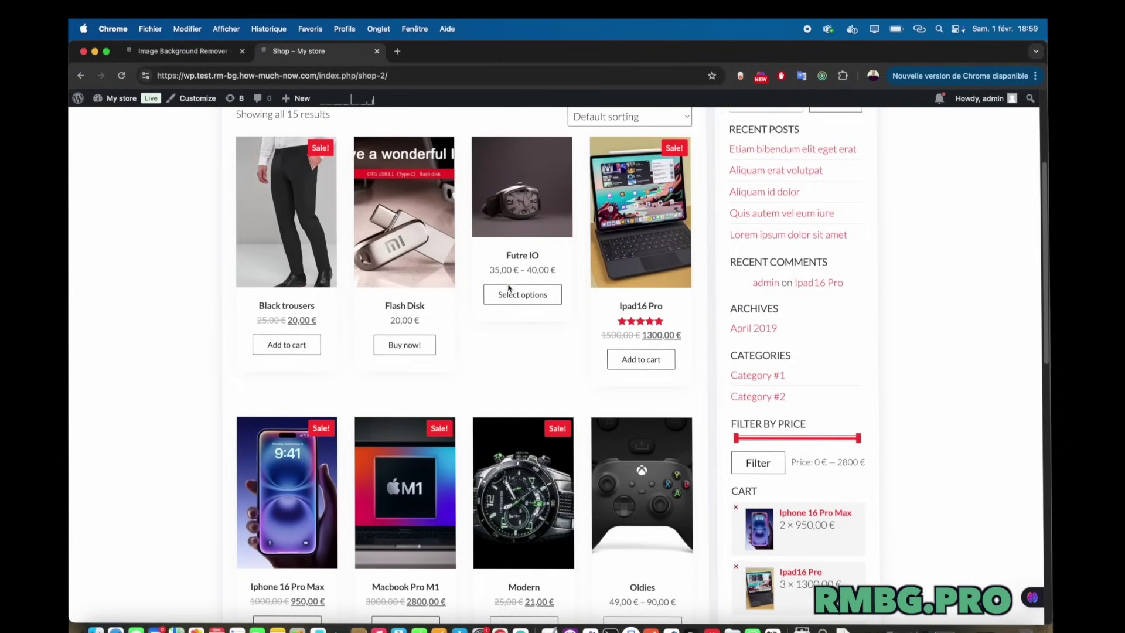
mouse_move(633, 216)
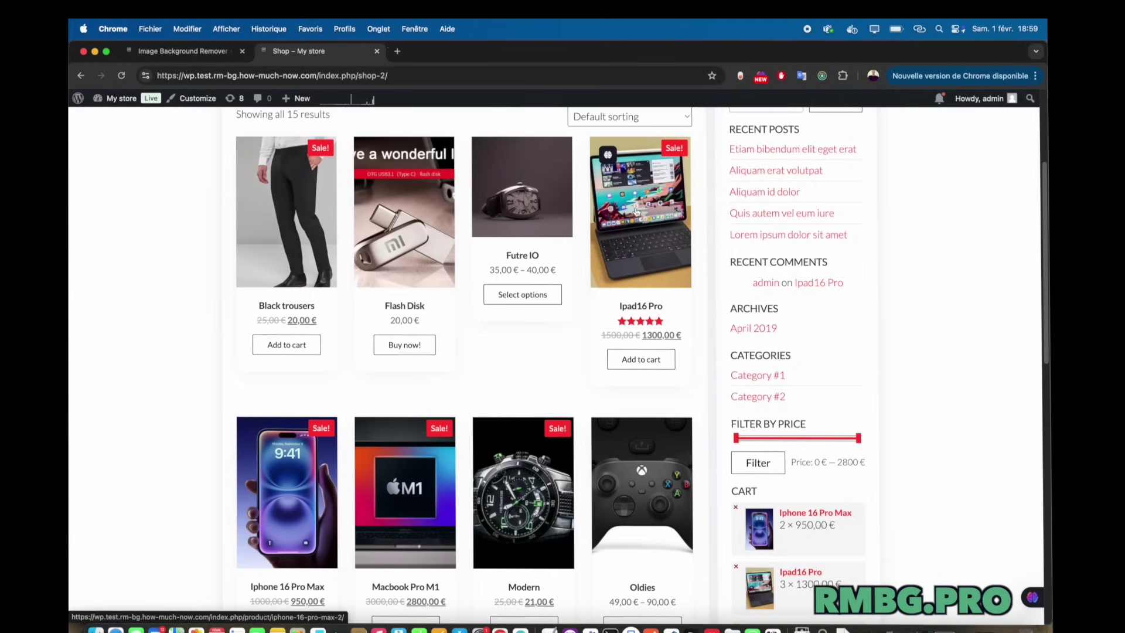
left_click(444, 51)
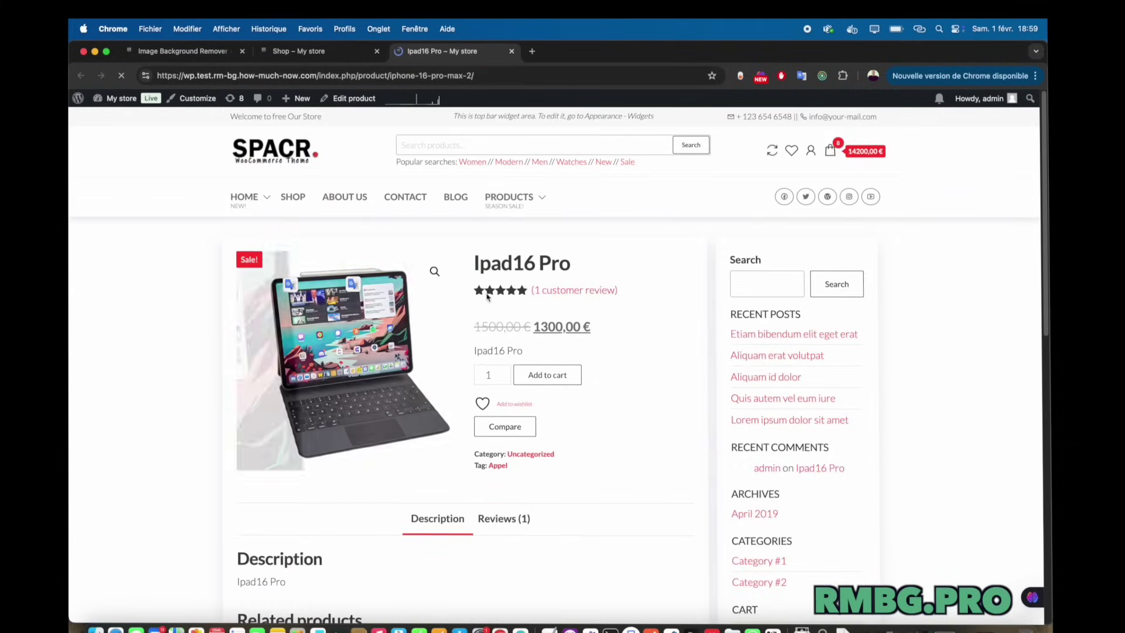
scroll(692, 428, "down", 5)
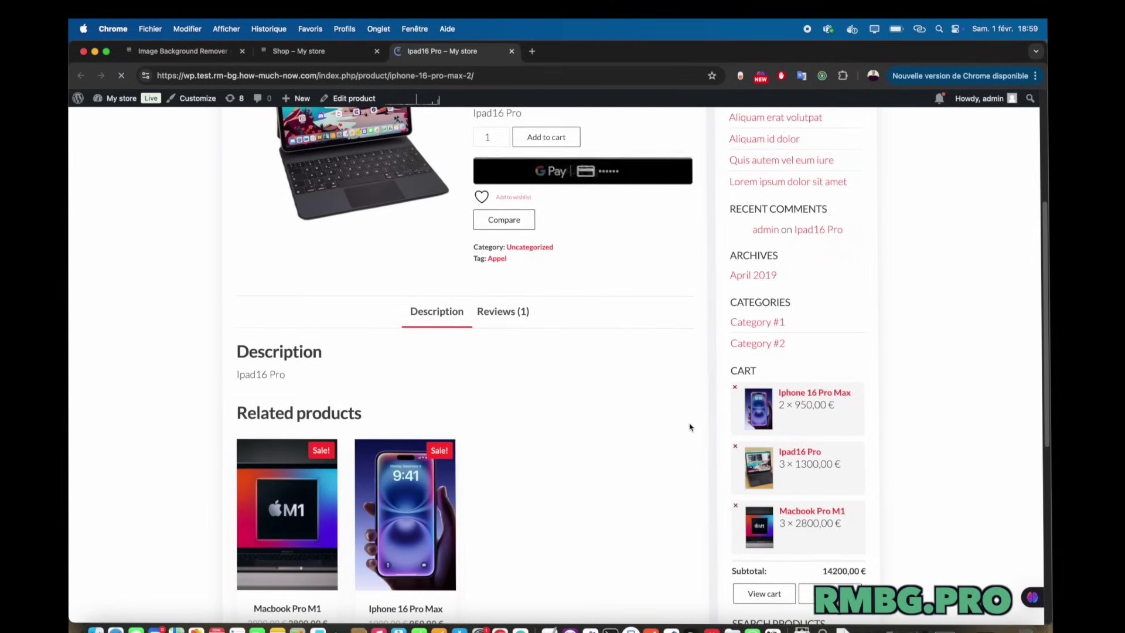
left_click(418, 521)
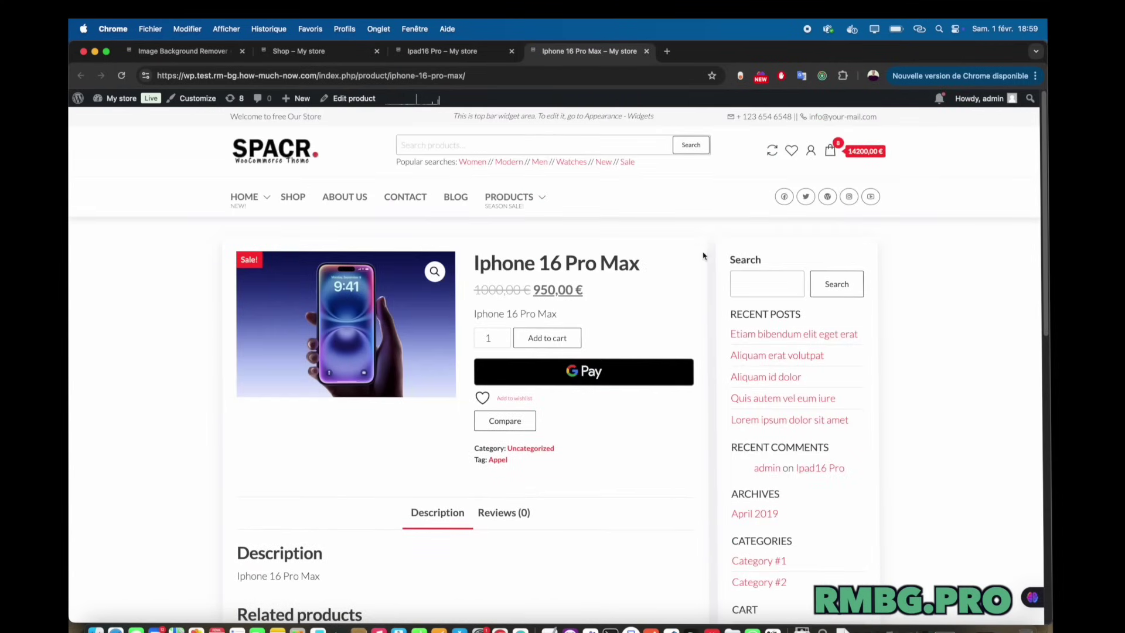
Remove the iphone-16 image's background, then view the Iphone 16 Pro Max product page.
left_click(217, 56)
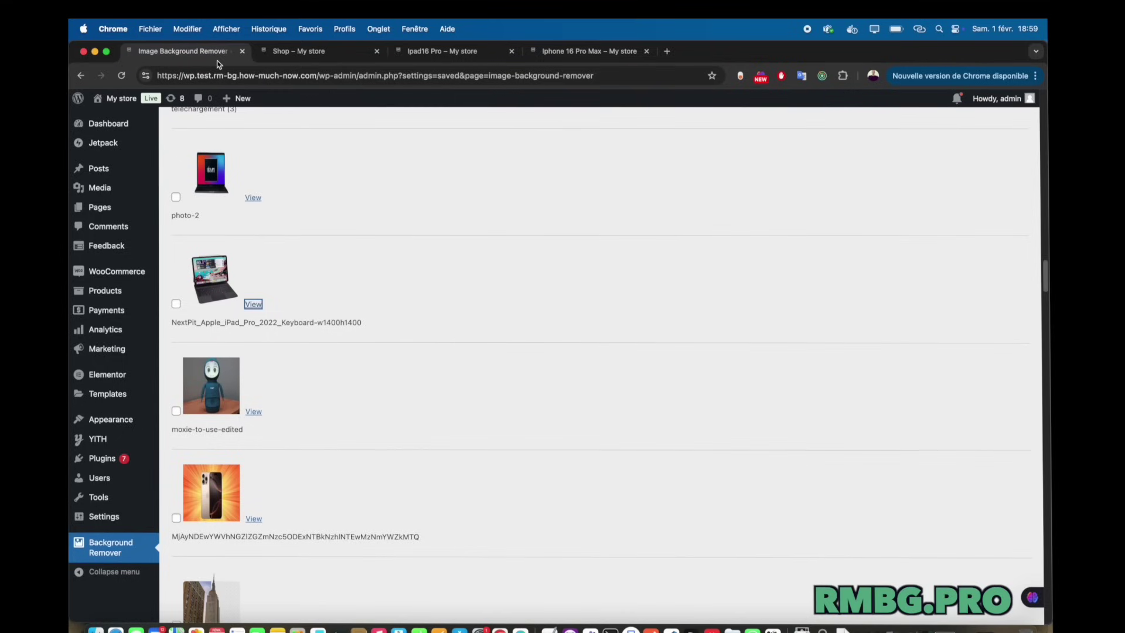
scroll(433, 324, "down", 7)
scroll(434, 324, "down", 15)
scroll(434, 324, "down", 5)
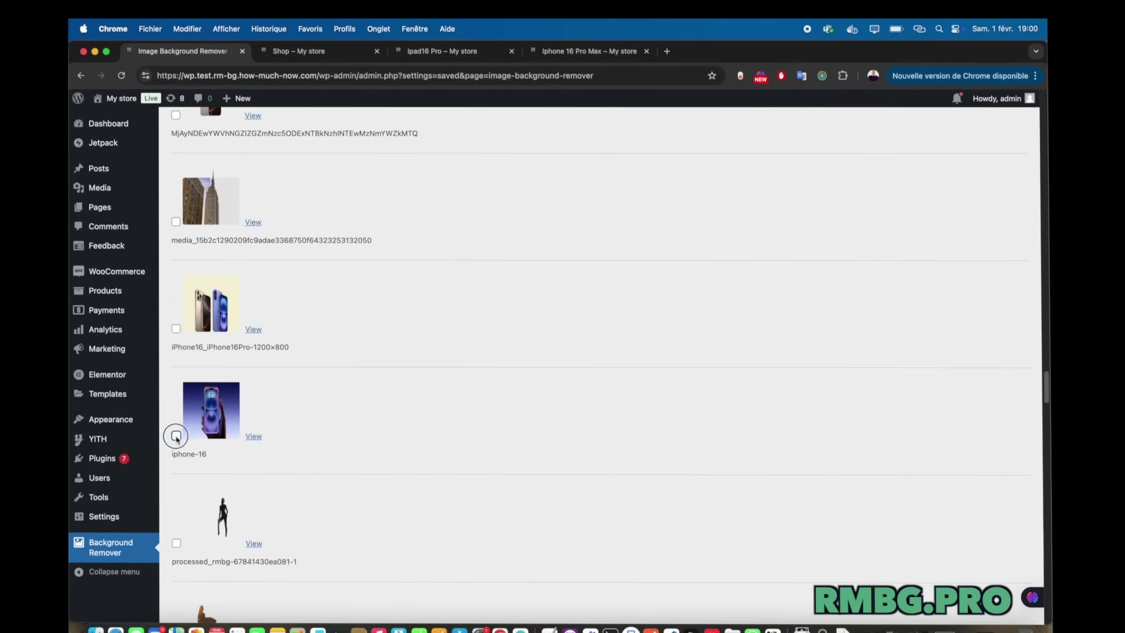
scroll(294, 377, "up", 20)
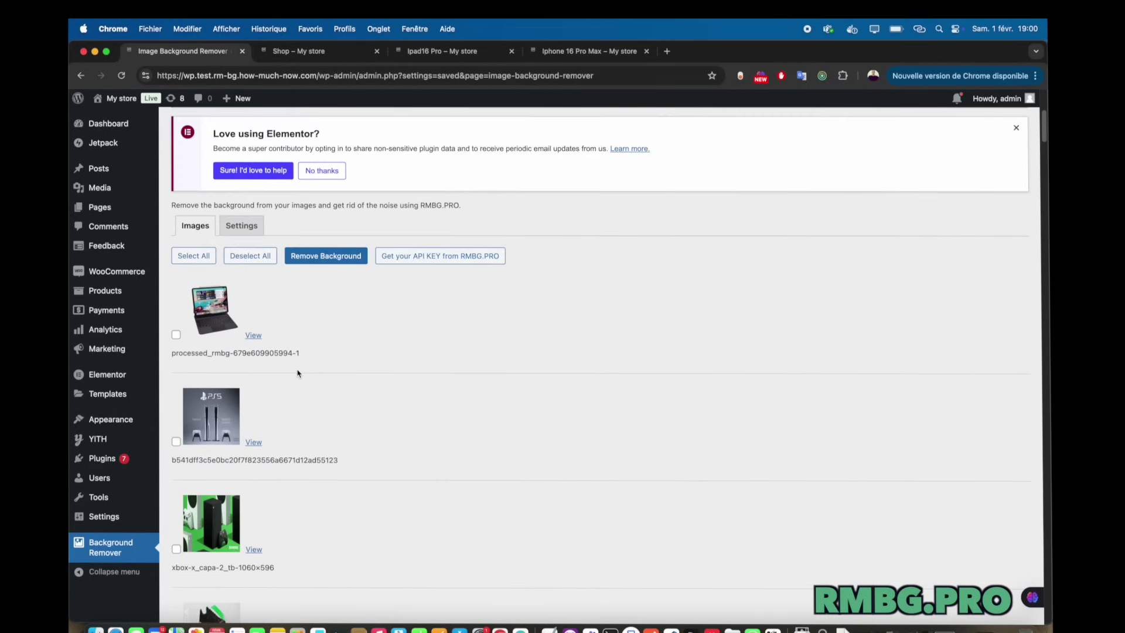
scroll(299, 375, "up", 5)
scroll(304, 393, "down", 4)
left_click(328, 340)
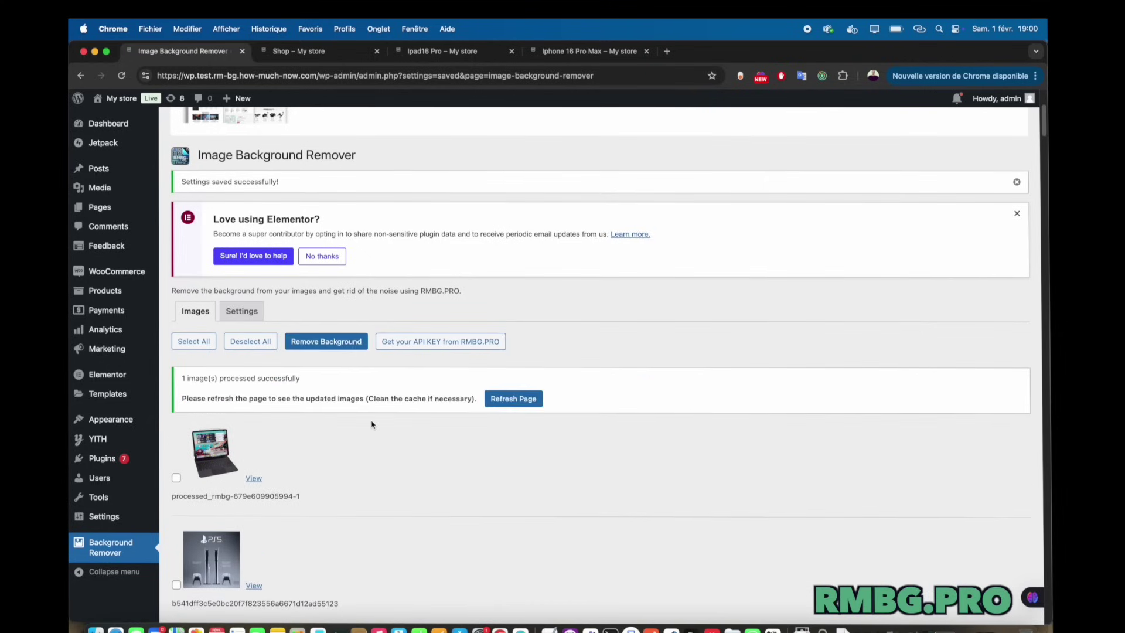
left_click(589, 52)
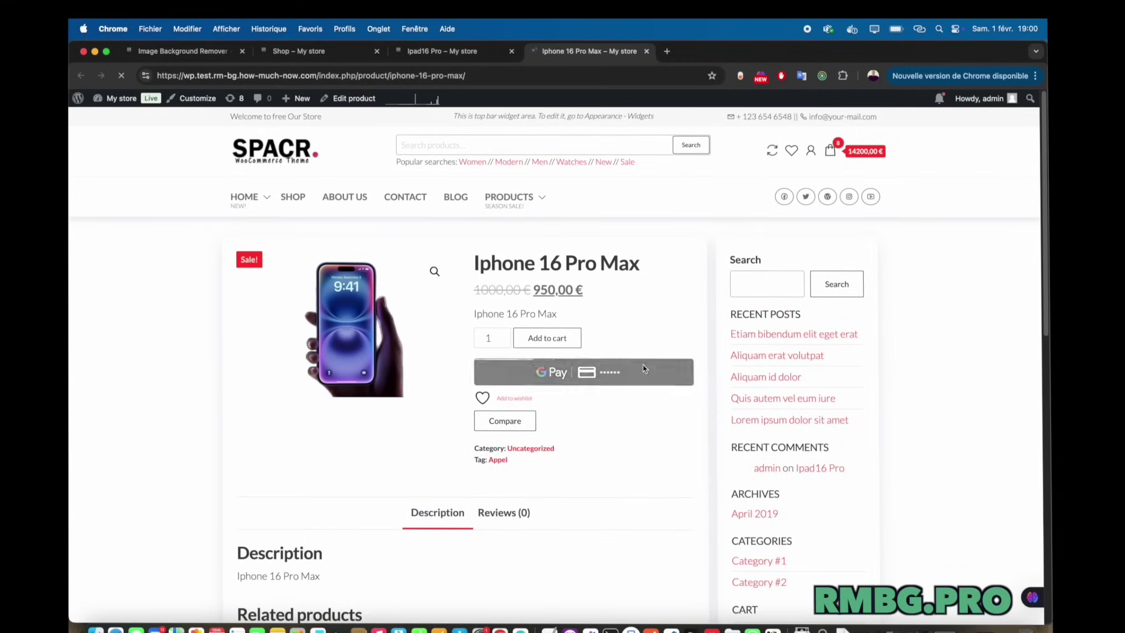
Open the shop in a new tab and scroll down to the Tablette samsung product page.
left_click(293, 199, "super")
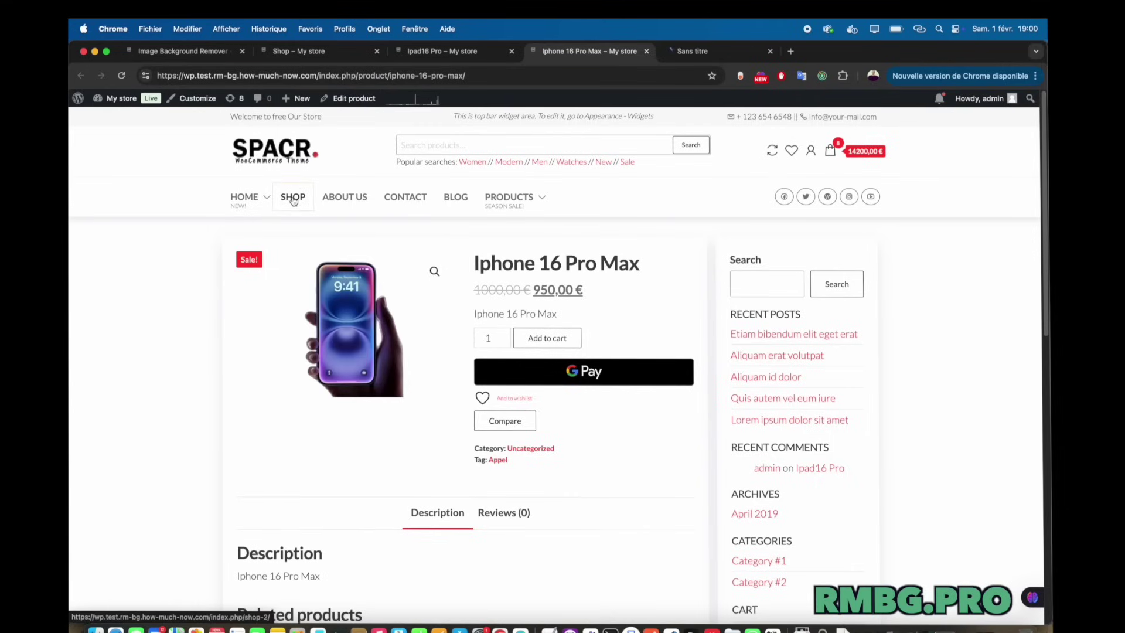
left_click(694, 52)
scroll(671, 254, "down", 4)
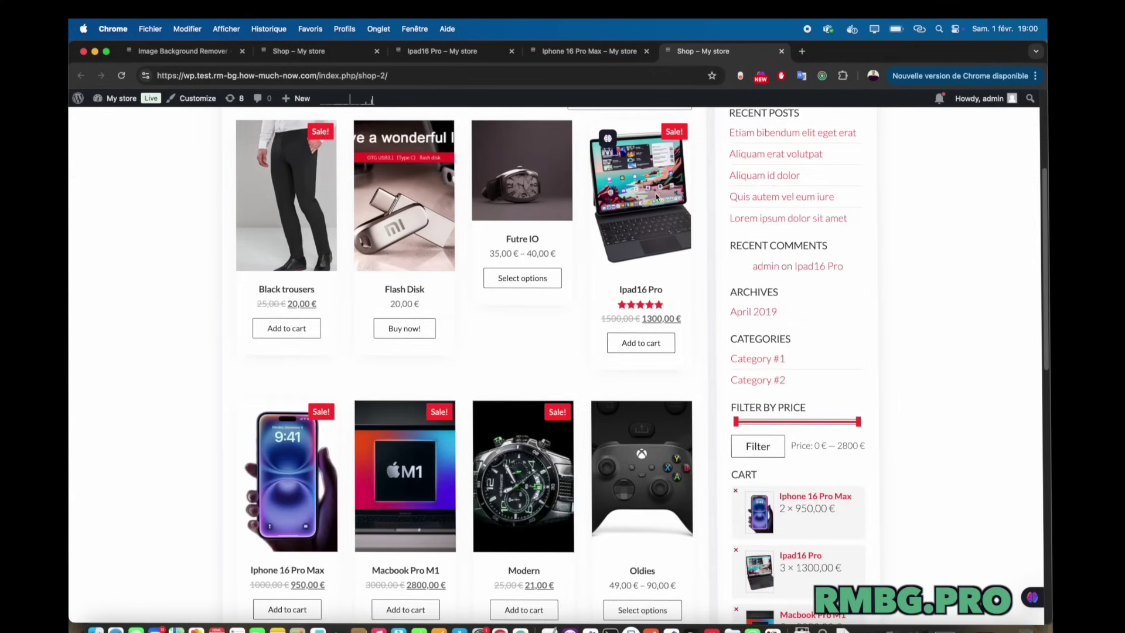
mouse_move(310, 452)
scroll(293, 443, "down", 7)
scroll(335, 412, "down", 6)
scroll(335, 412, "down", 1)
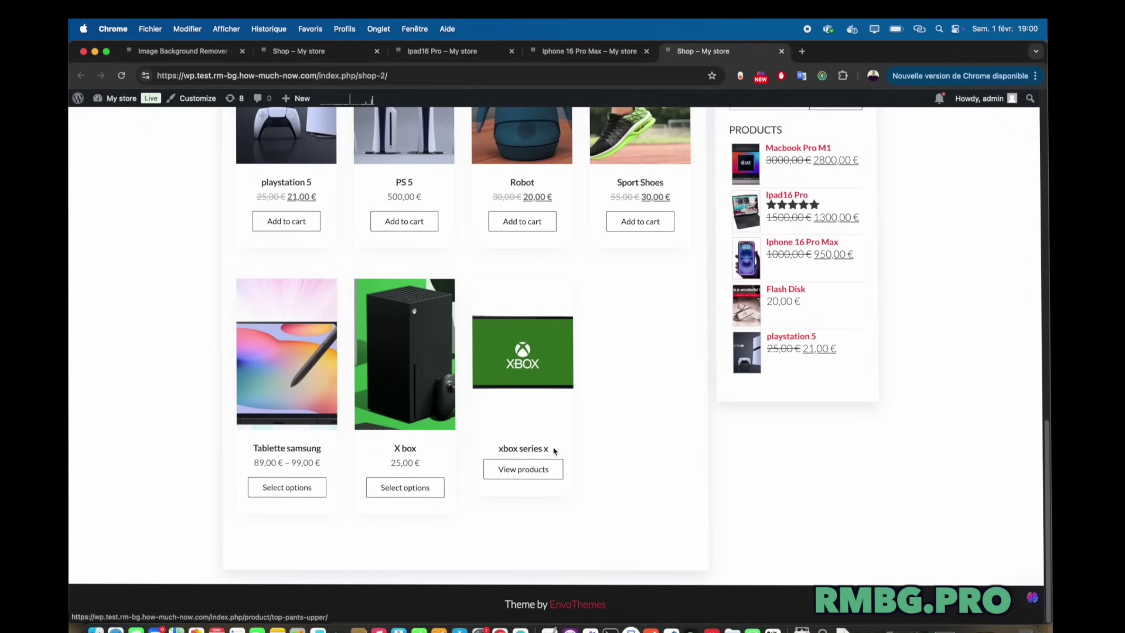
left_click(302, 377)
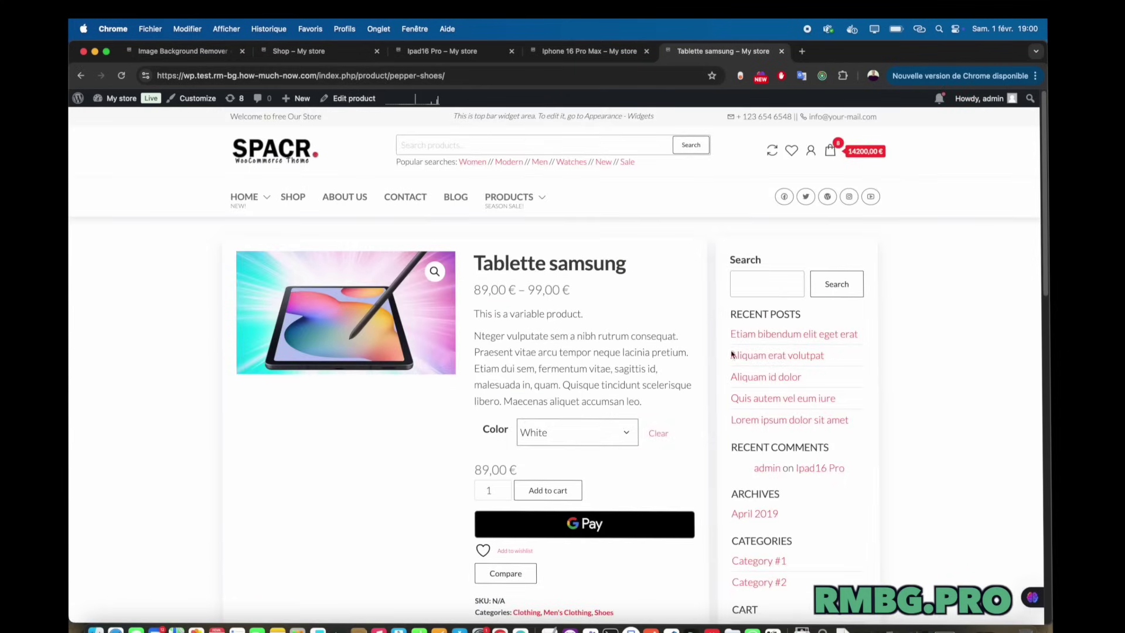
Run Remove Background on the Samsung tablet image, then return to the Tablette samsung page.
left_click(177, 55)
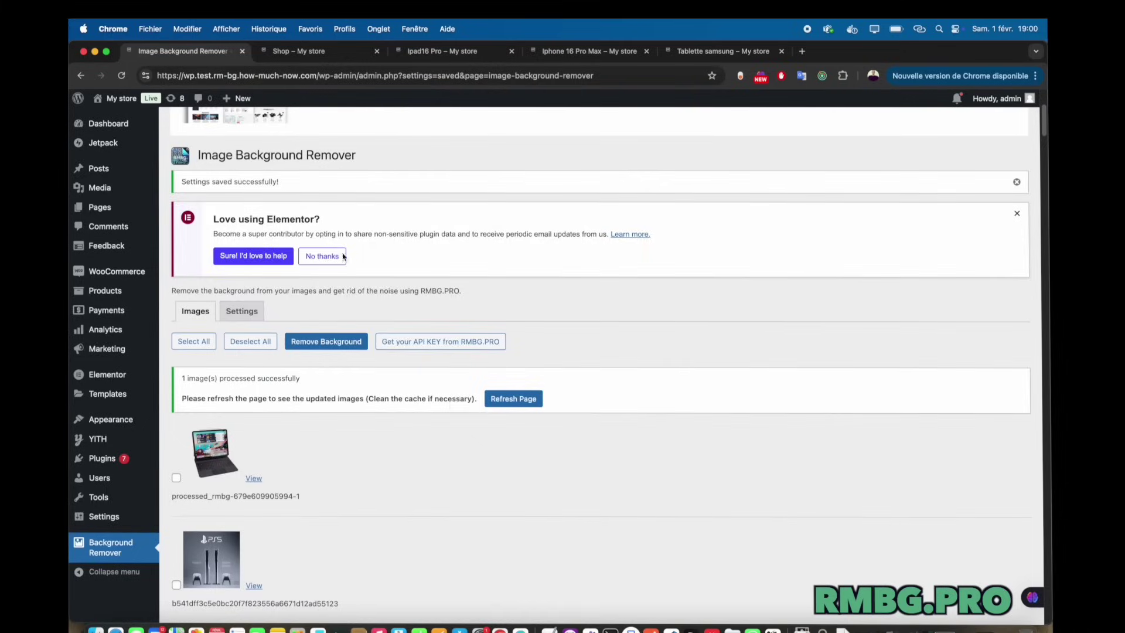
scroll(449, 396, "down", 15)
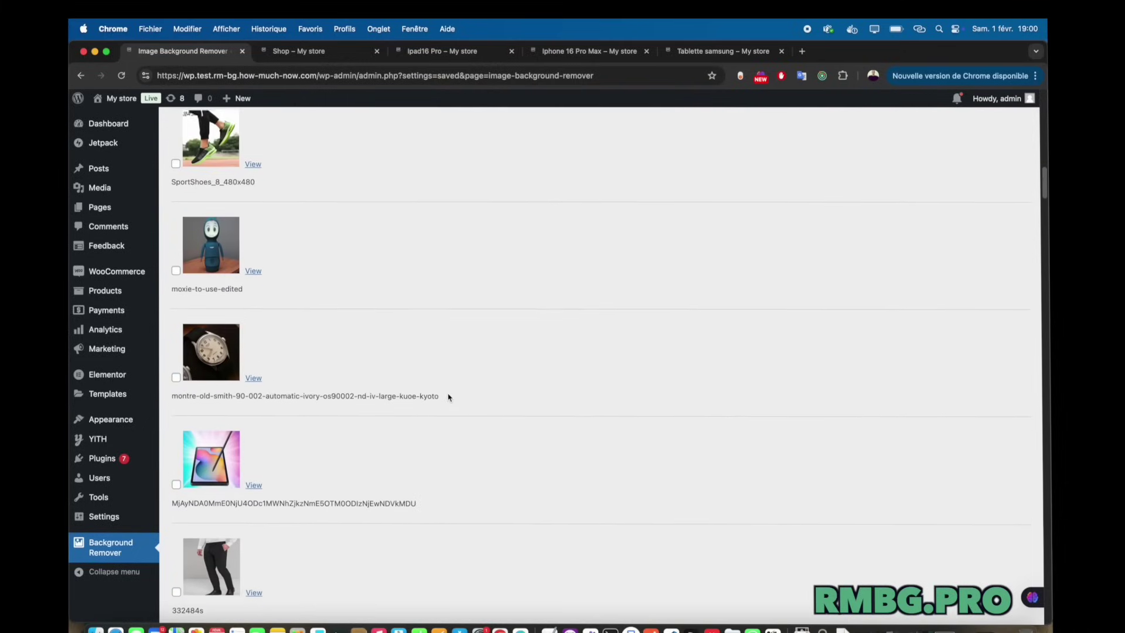
scroll(450, 397, "down", 3)
scroll(294, 397, "up", 20)
scroll(339, 362, "down", 5)
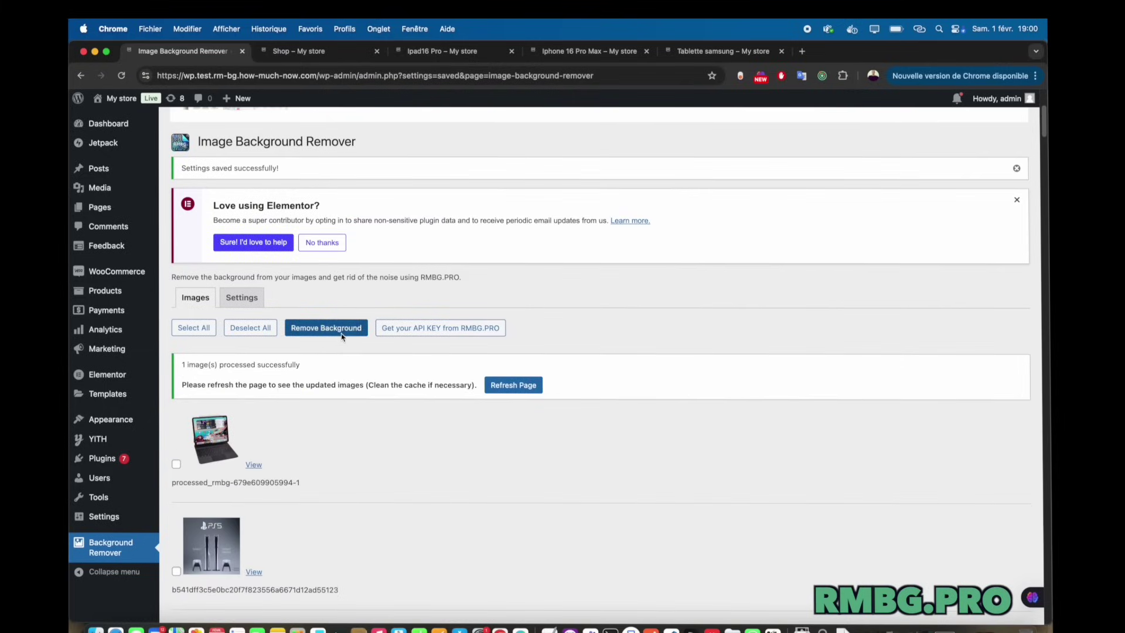
left_click(342, 332)
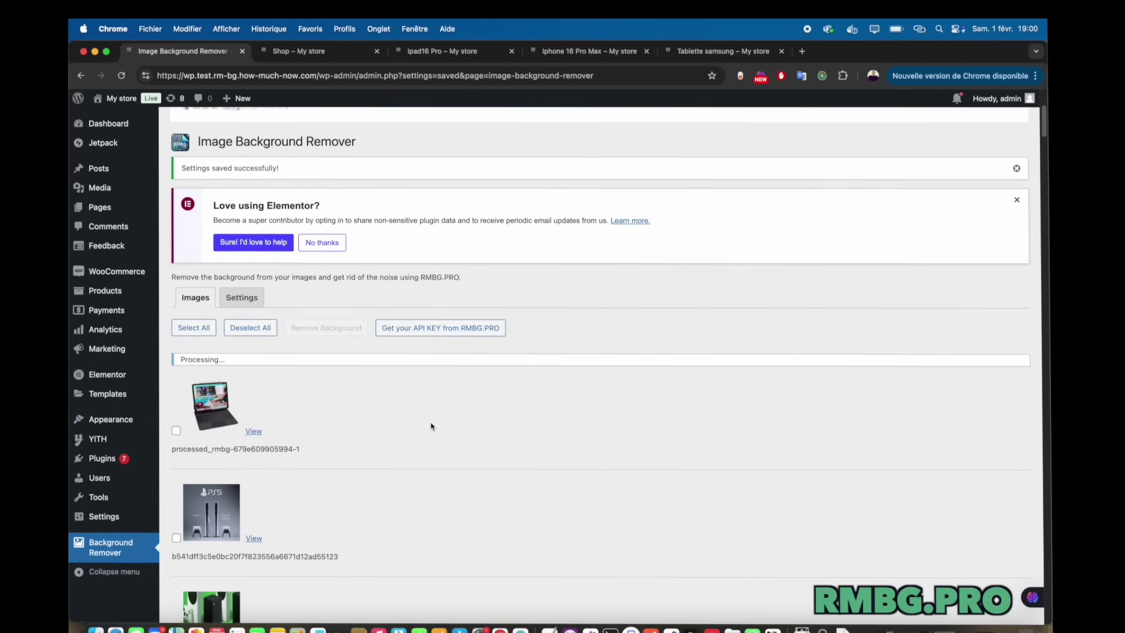
left_click(723, 51)
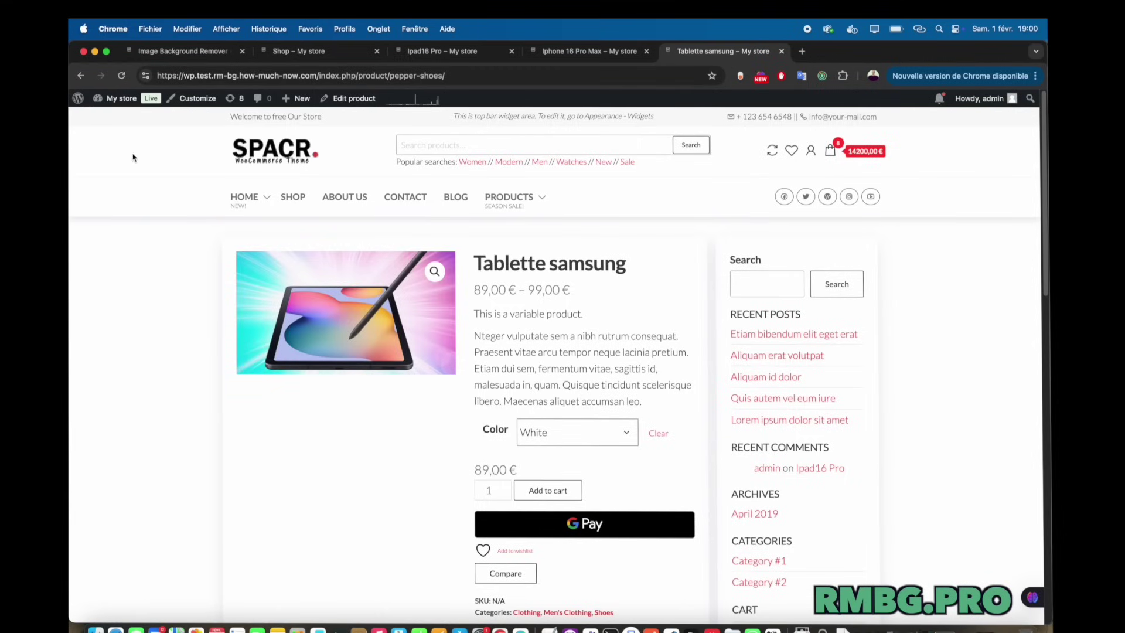
Reload the Tablette samsung page to show its photo on white, then return to Image Background Remover.
left_click(121, 75)
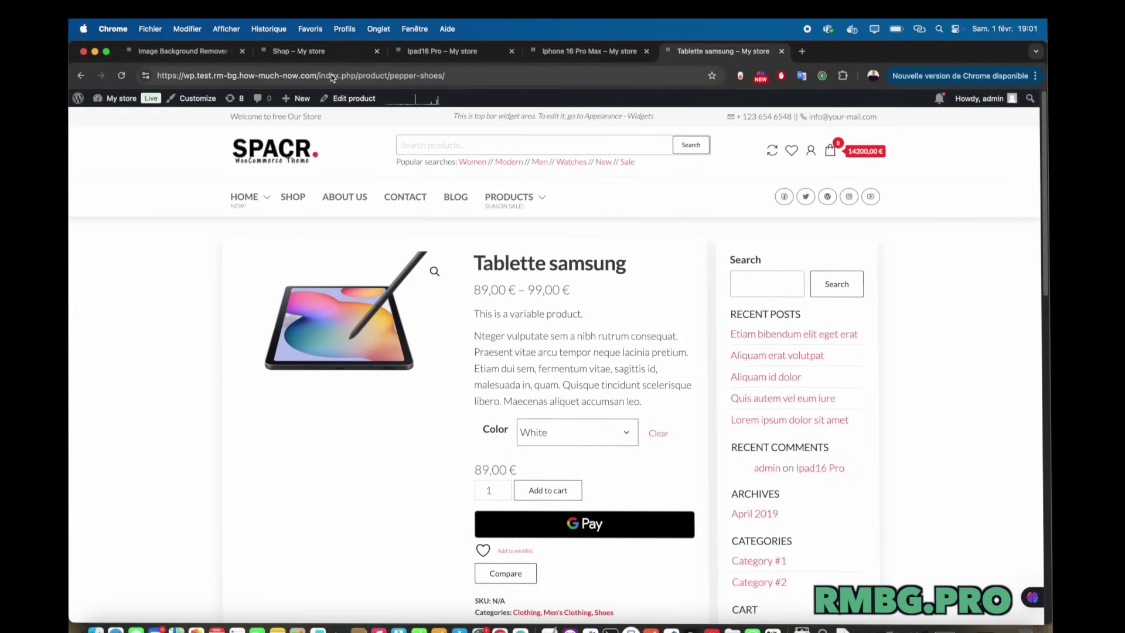
left_click(177, 52)
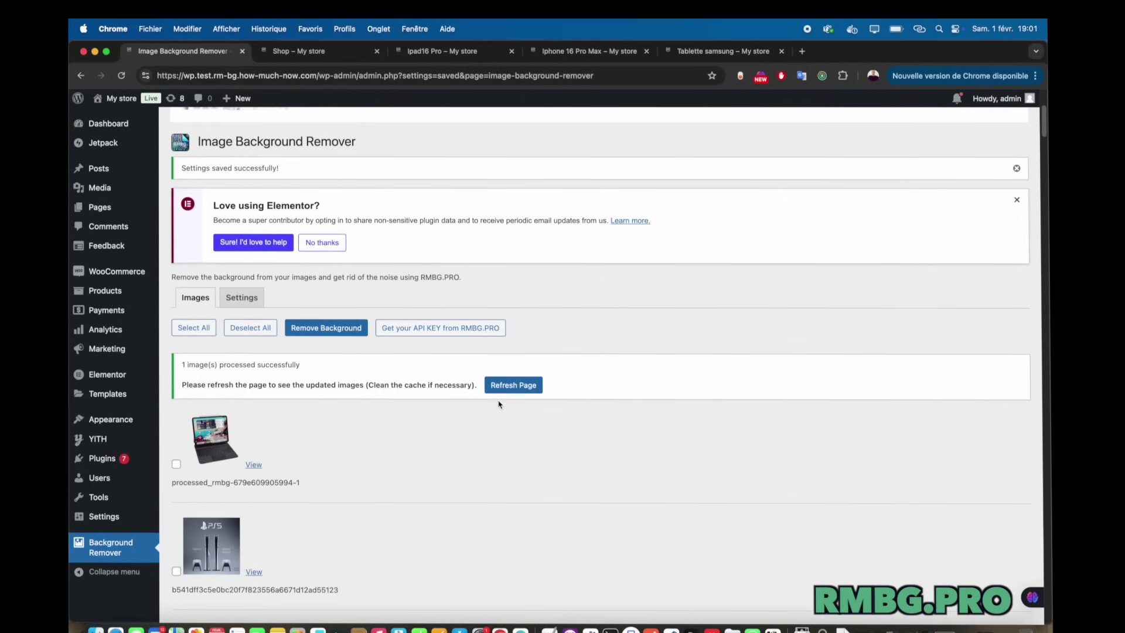
Check the RMBG.PRO account credits, which show 3 remaining, then go to Remove bg.
left_click(257, 300)
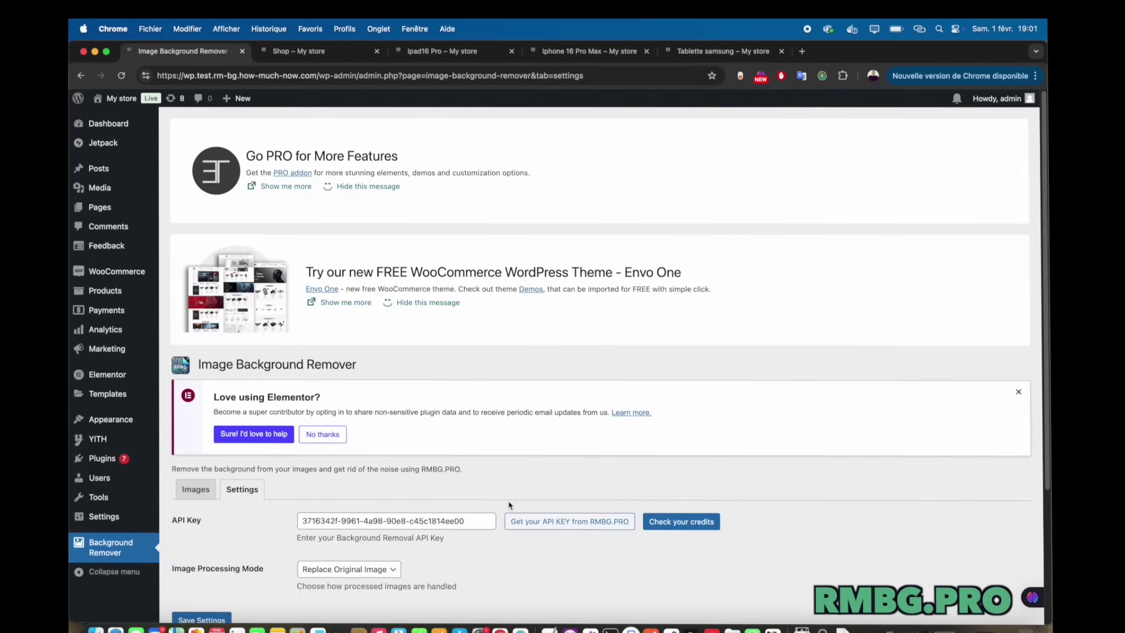
left_click(689, 523)
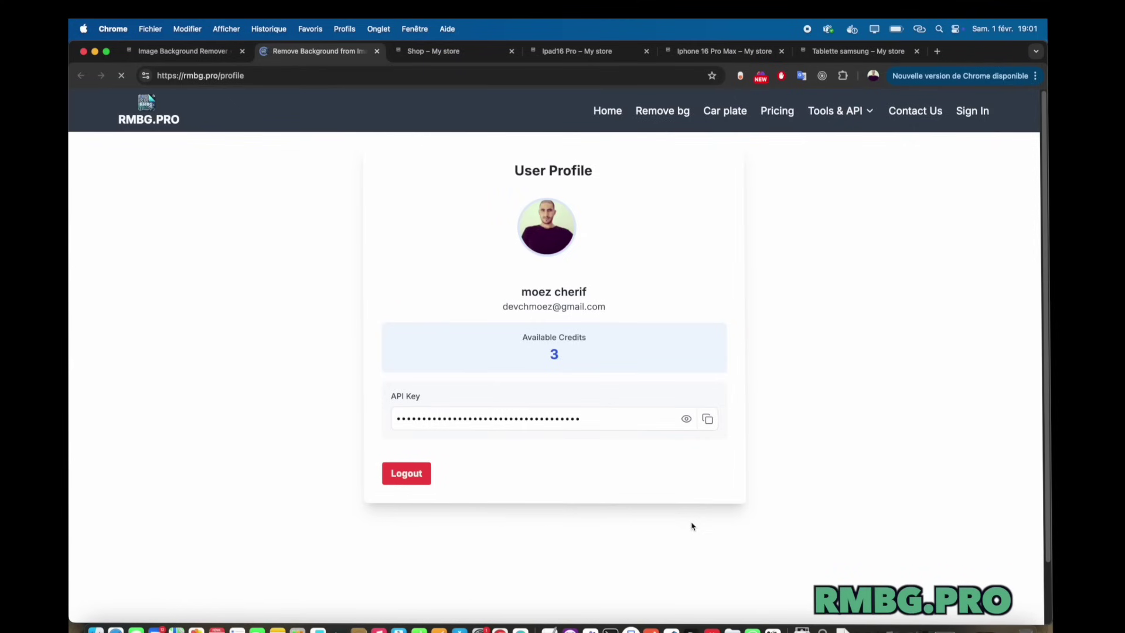
left_click_drag(558, 363, 515, 338)
left_click(645, 111)
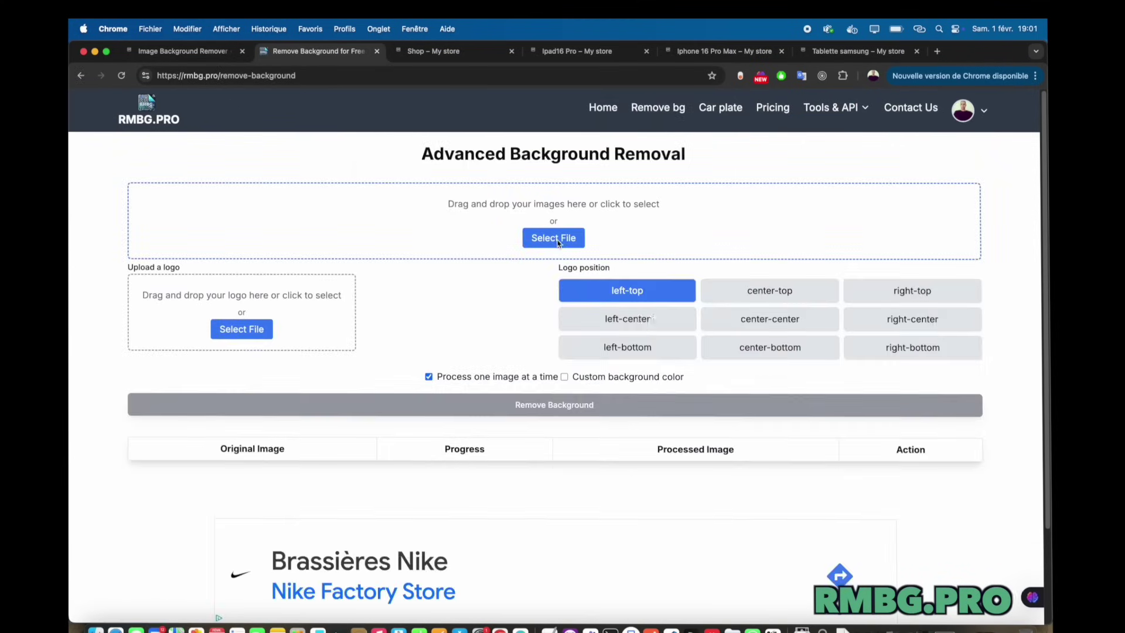
Upload the moxie-to-use-edited.jpeg robot photo from the downloads folder.
left_click(558, 242)
left_click(272, 304)
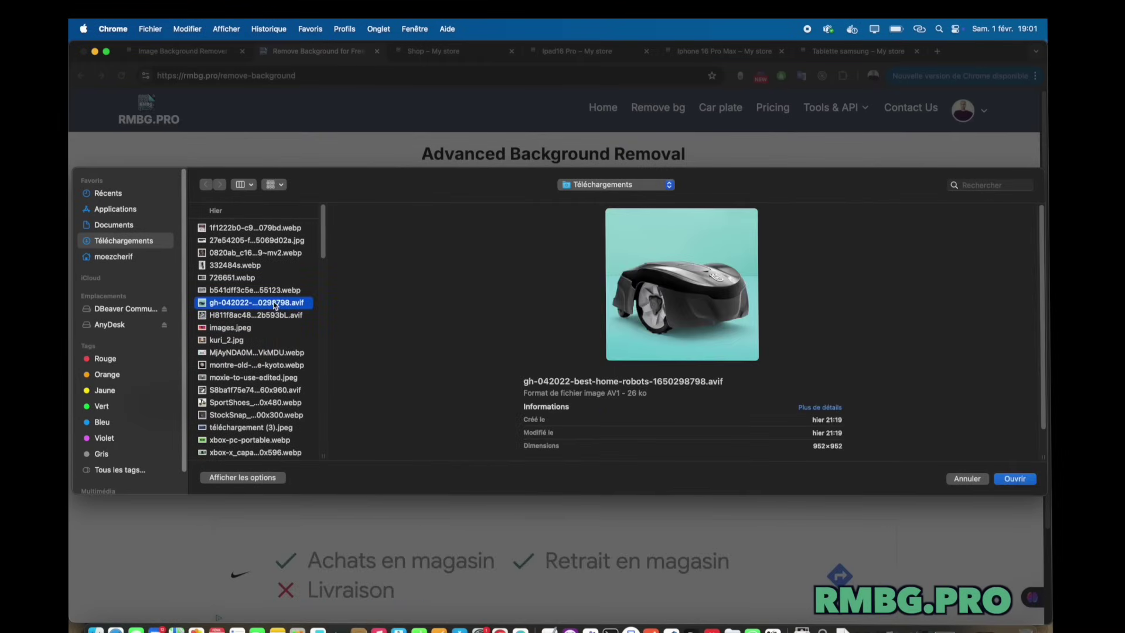
left_click(262, 341)
left_click(259, 356)
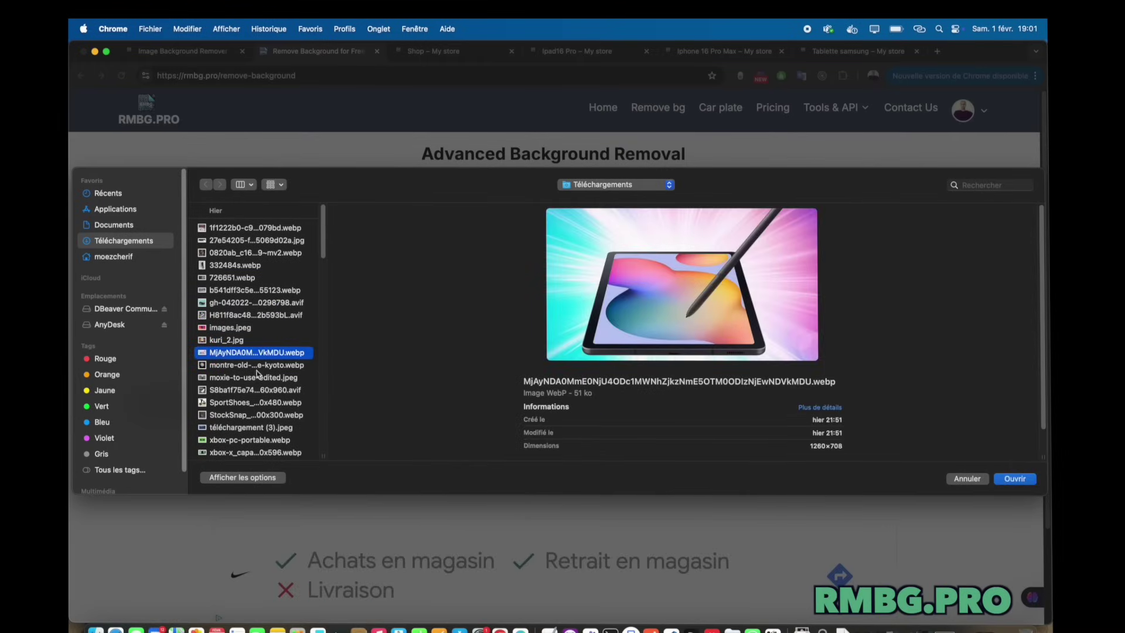
left_click(258, 377)
double_click(258, 377)
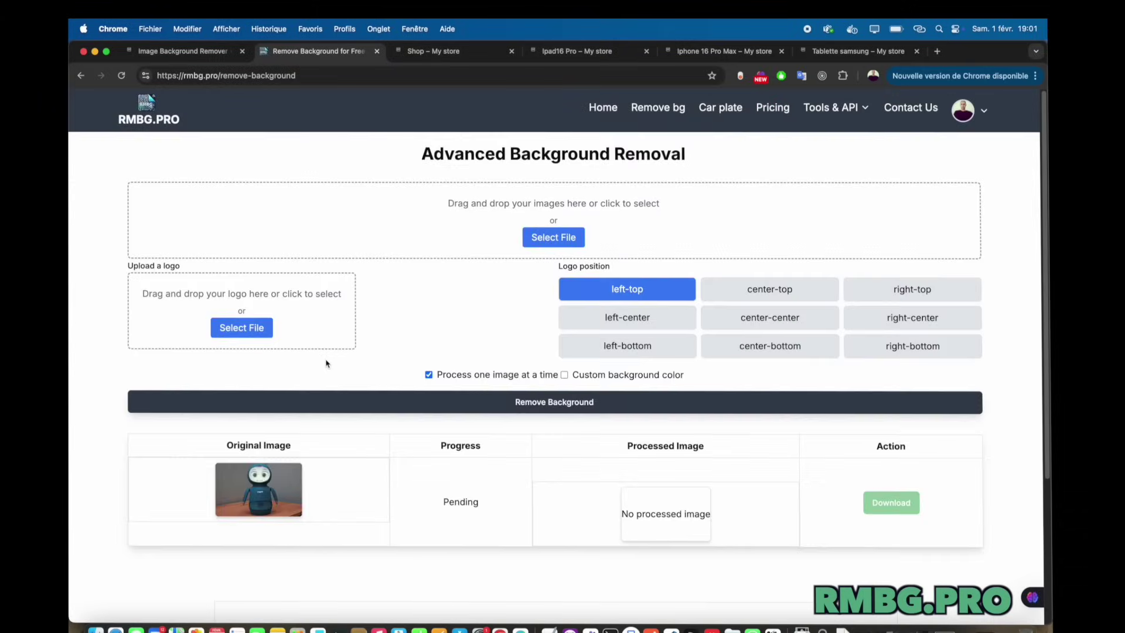
Remove the robot photo's background, inspect the enlarged result, and download the processed image.
scroll(326, 364, "down", 2)
left_click(504, 327)
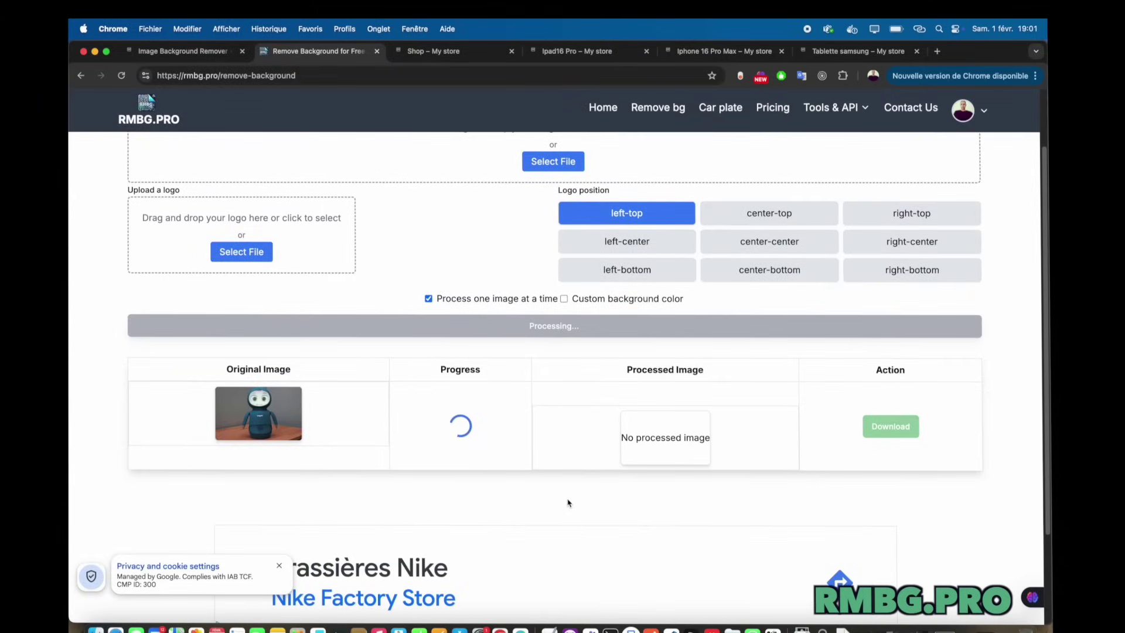
left_click(664, 430)
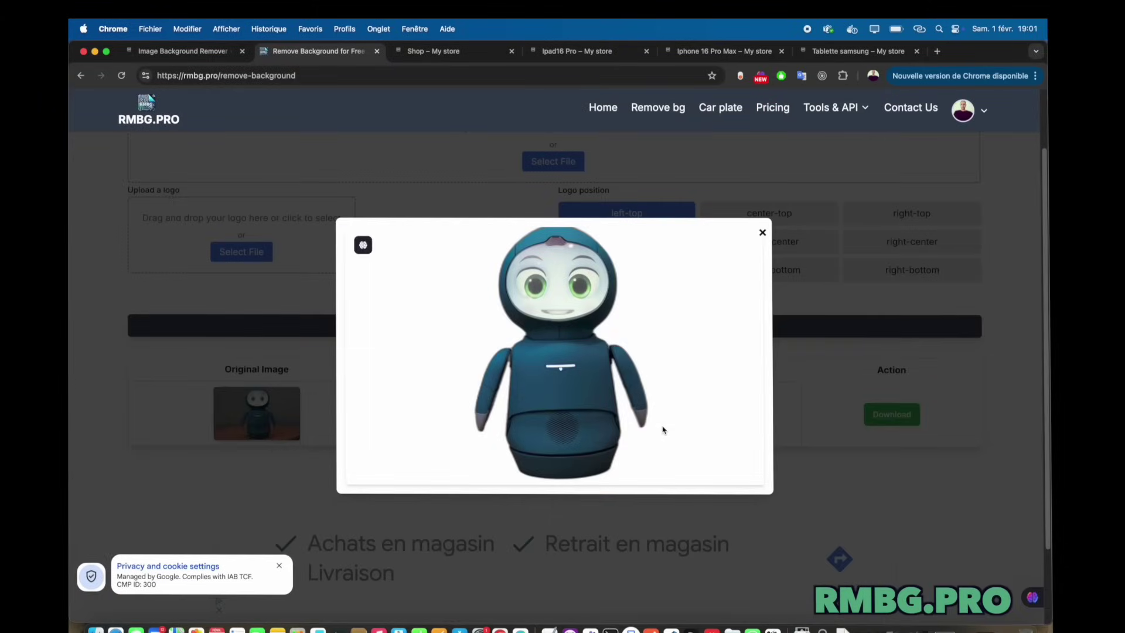
left_click(814, 452)
left_click(892, 414)
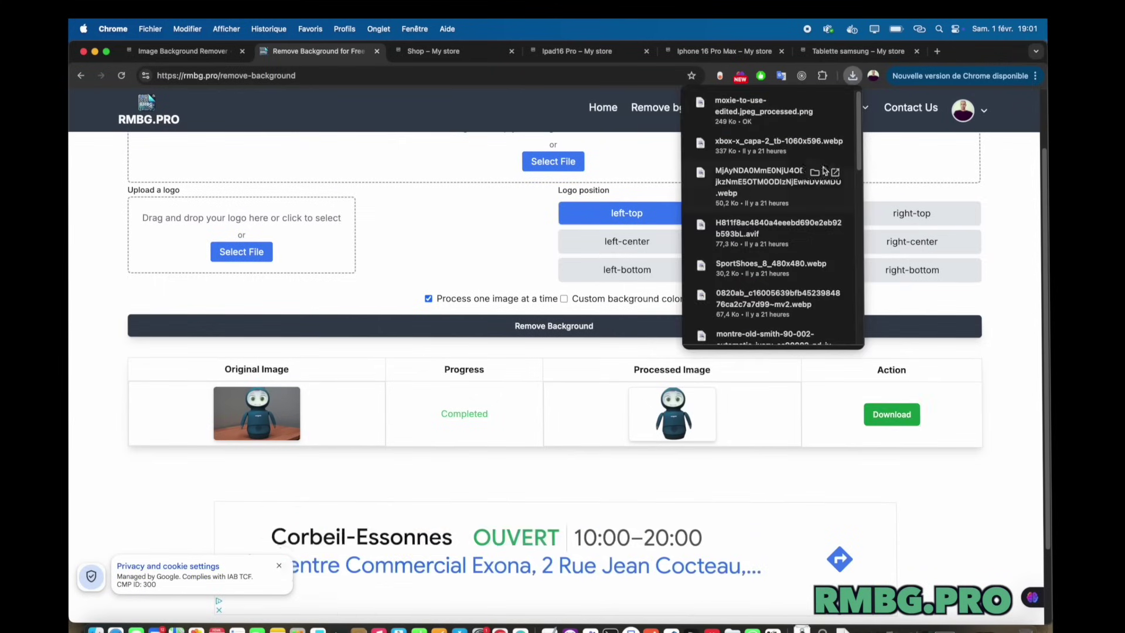
View moxie-to-use-edited.jpeg_processed.png in Preview, then close it.
left_click(774, 111)
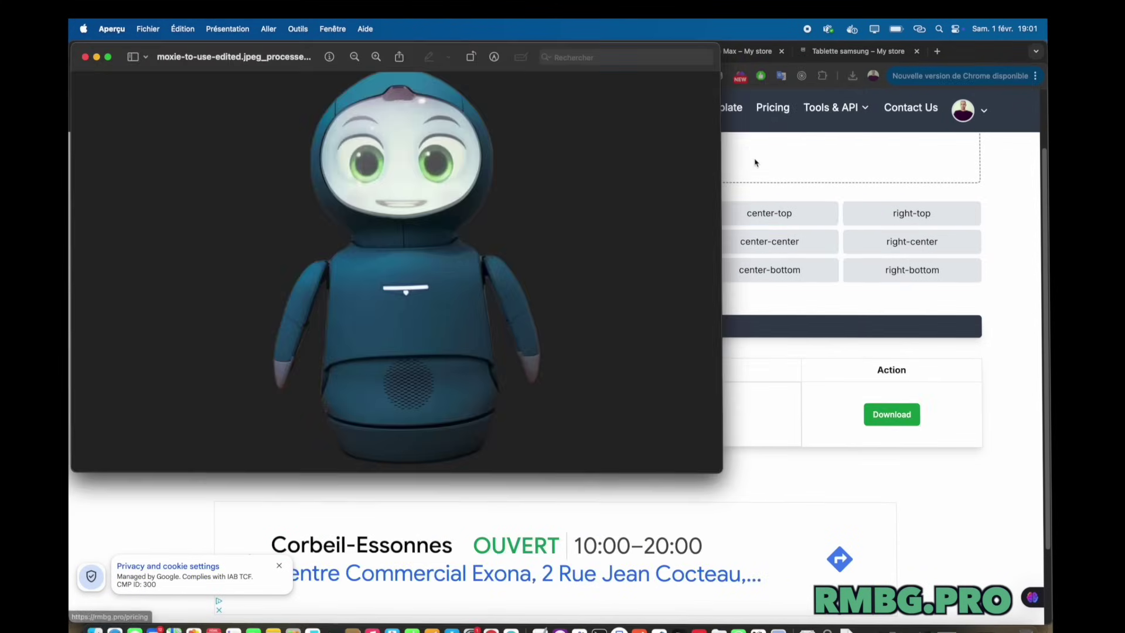
left_click_drag(594, 56, 809, 154)
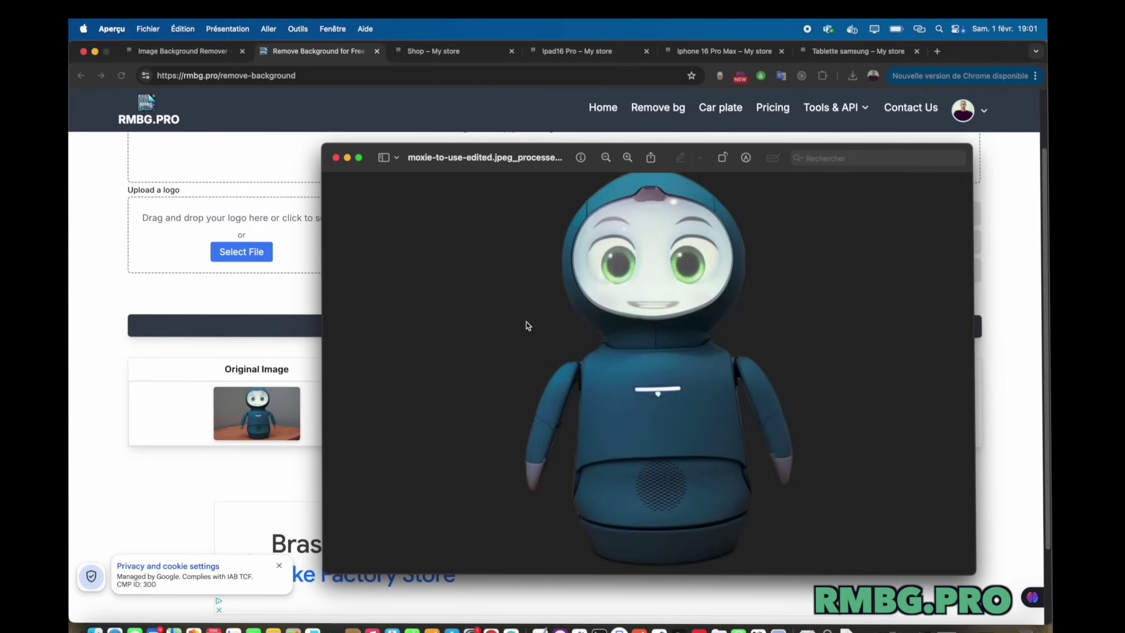
left_click(335, 157)
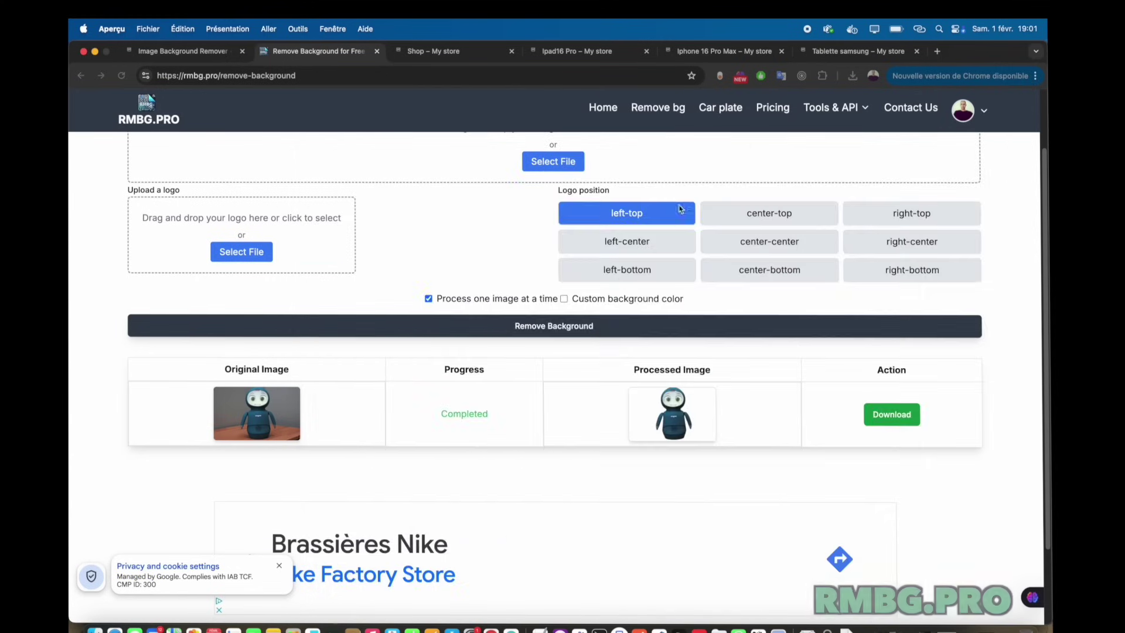
scroll(644, 187, "up", 3)
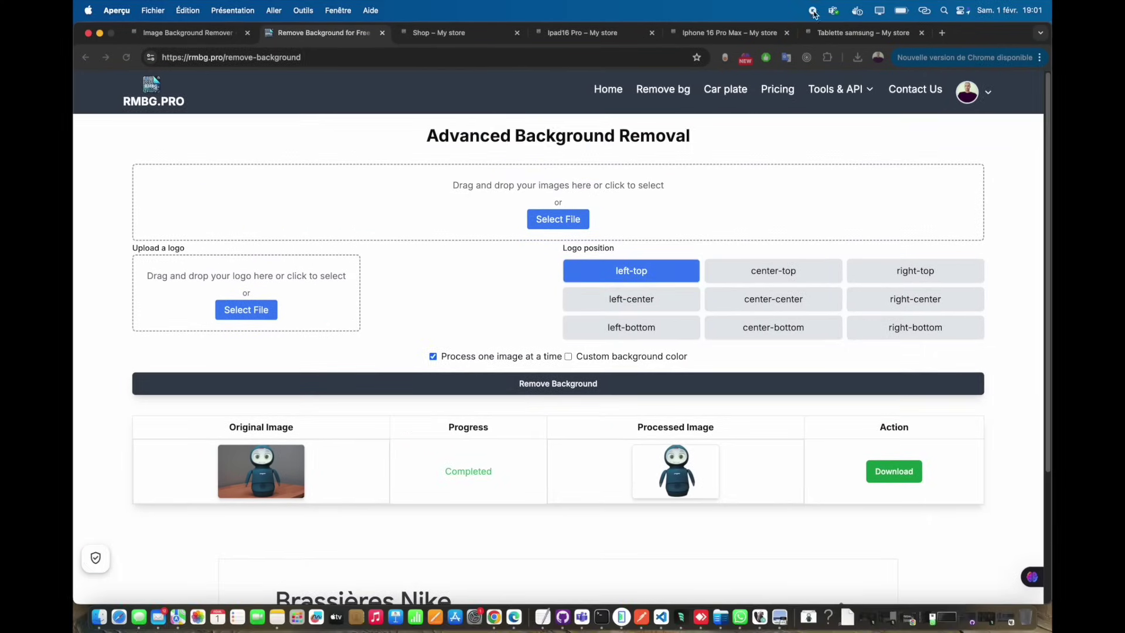